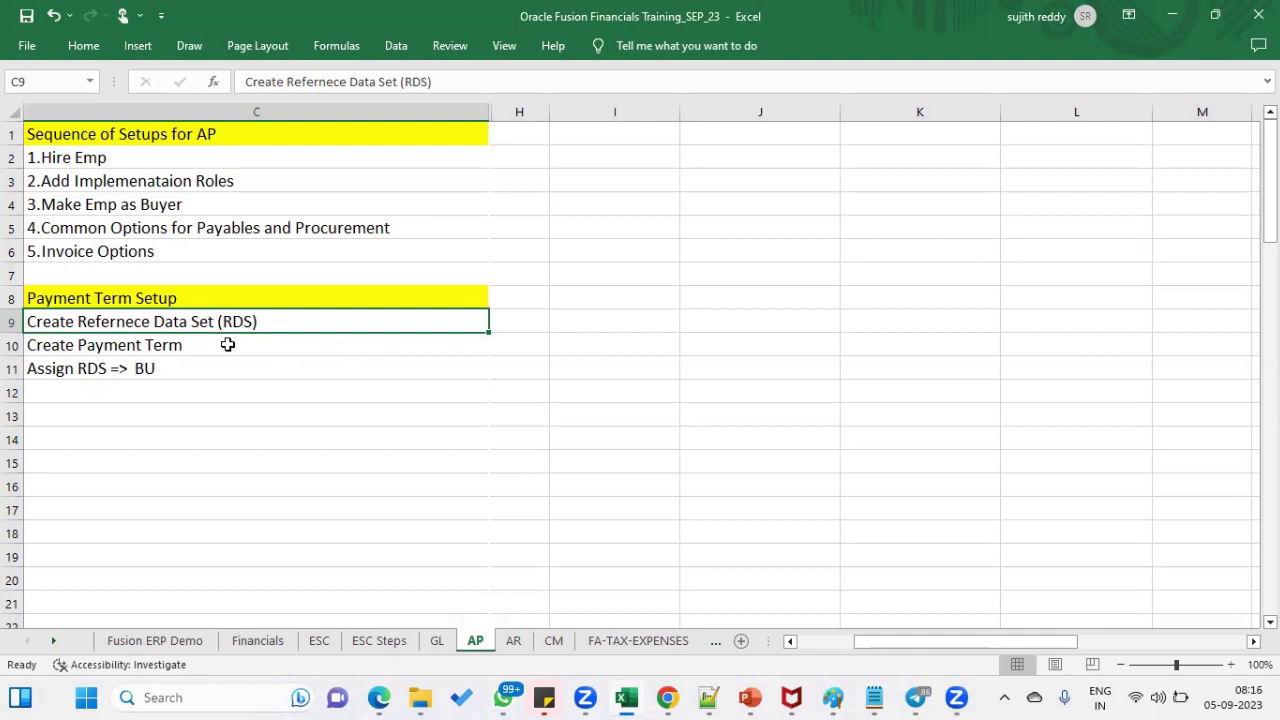
# Step: Enter "100 - Payment Terms" in cell I11 and "20 BU" in J11 of the AP sheet
pyautogui.click(177, 395)
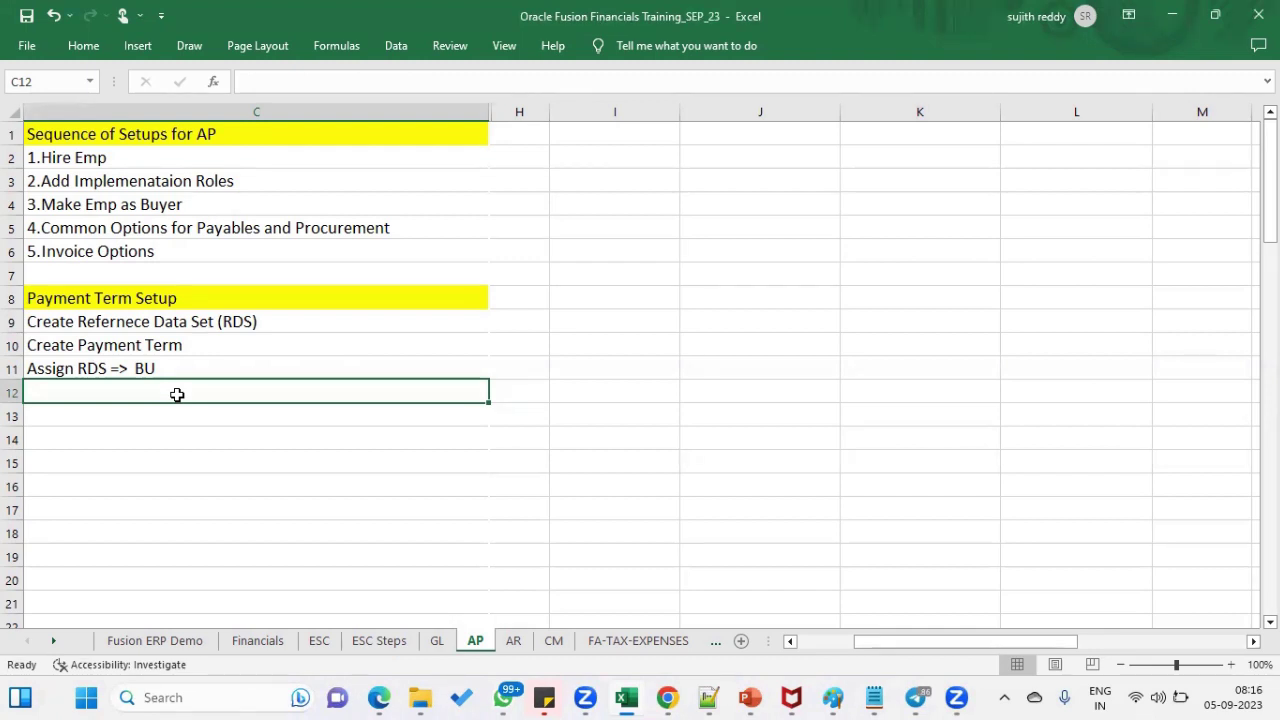
pyautogui.click(612, 372)
pyautogui.write('100 - P')
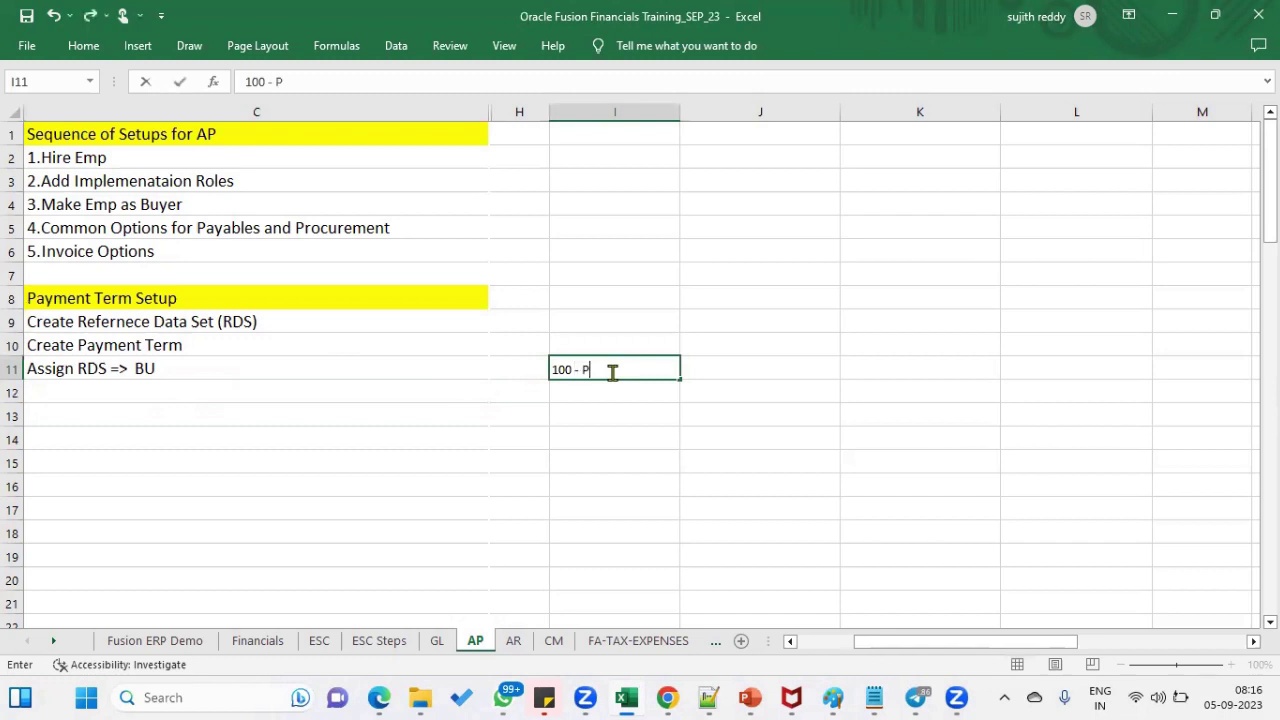
pyautogui.write('ayment tRE')
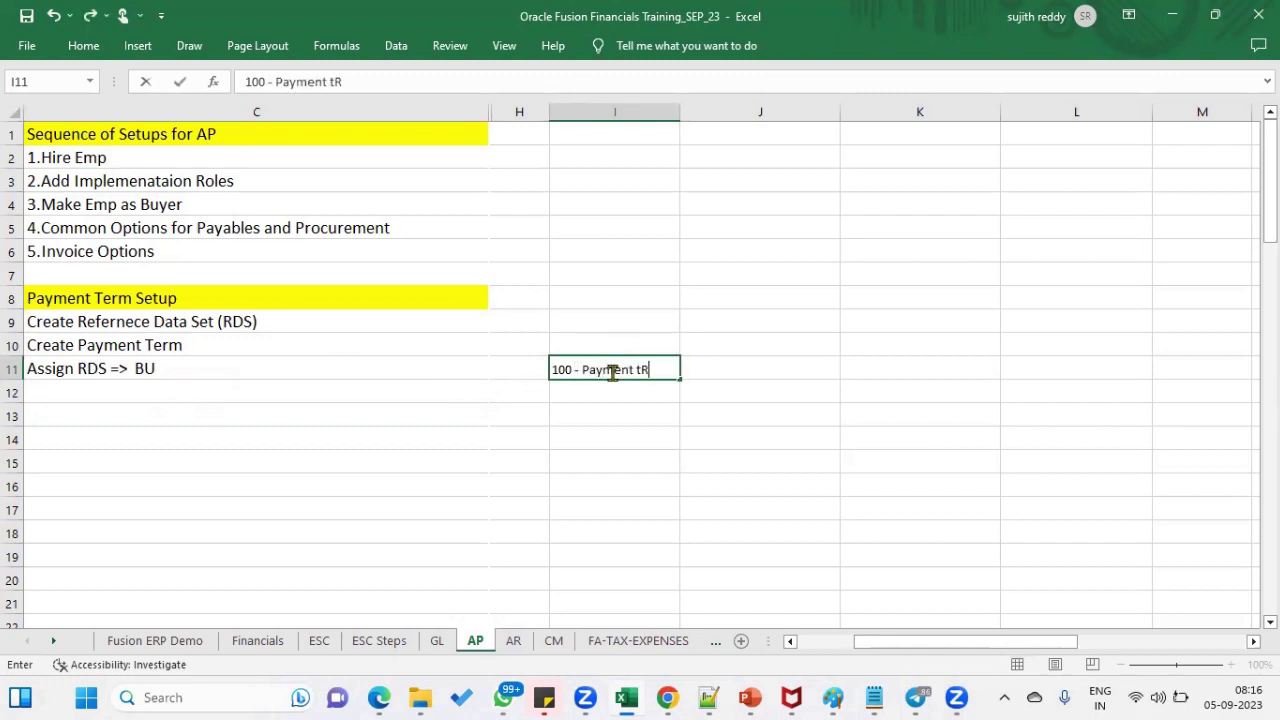
pyautogui.press('BackSpace')
pyautogui.press('BackSpace')
pyautogui.press('BackSpace')
pyautogui.press('BackSpace')
pyautogui.press('BackSpace')
pyautogui.write('t Terms')
pyautogui.press('Tab')
pyautogui.write('20 BU')
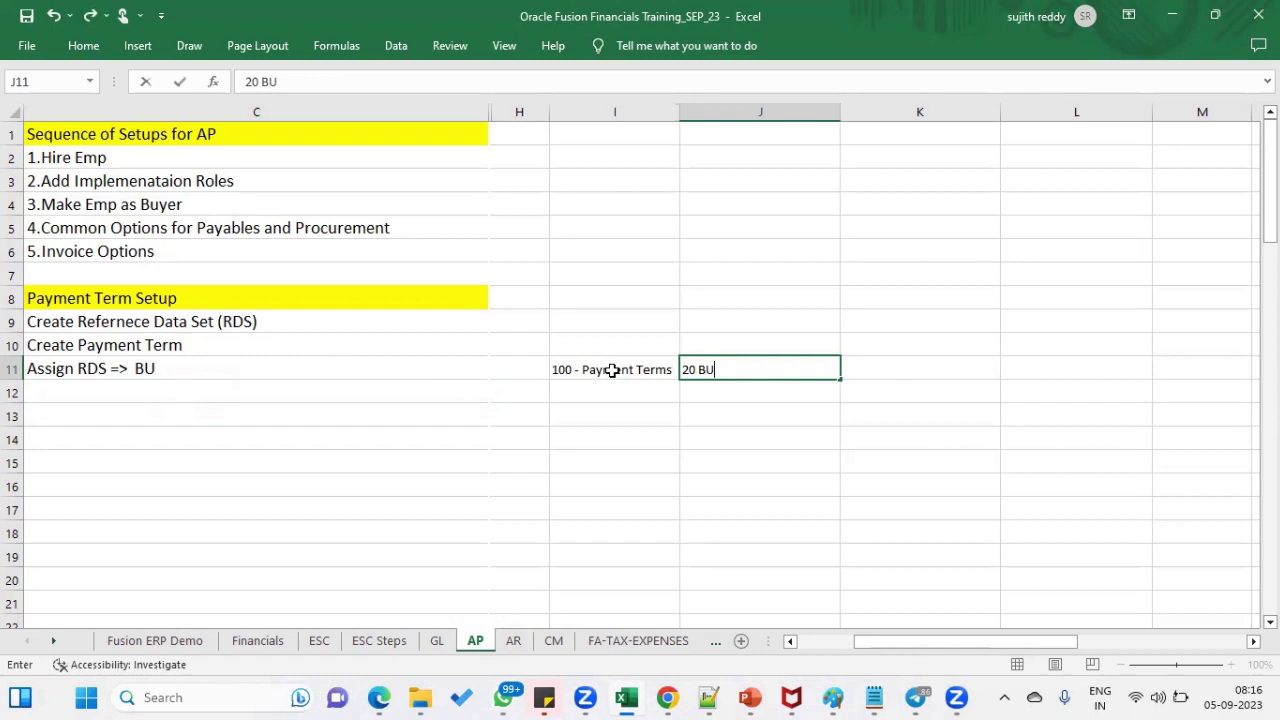
pyautogui.press('Return')
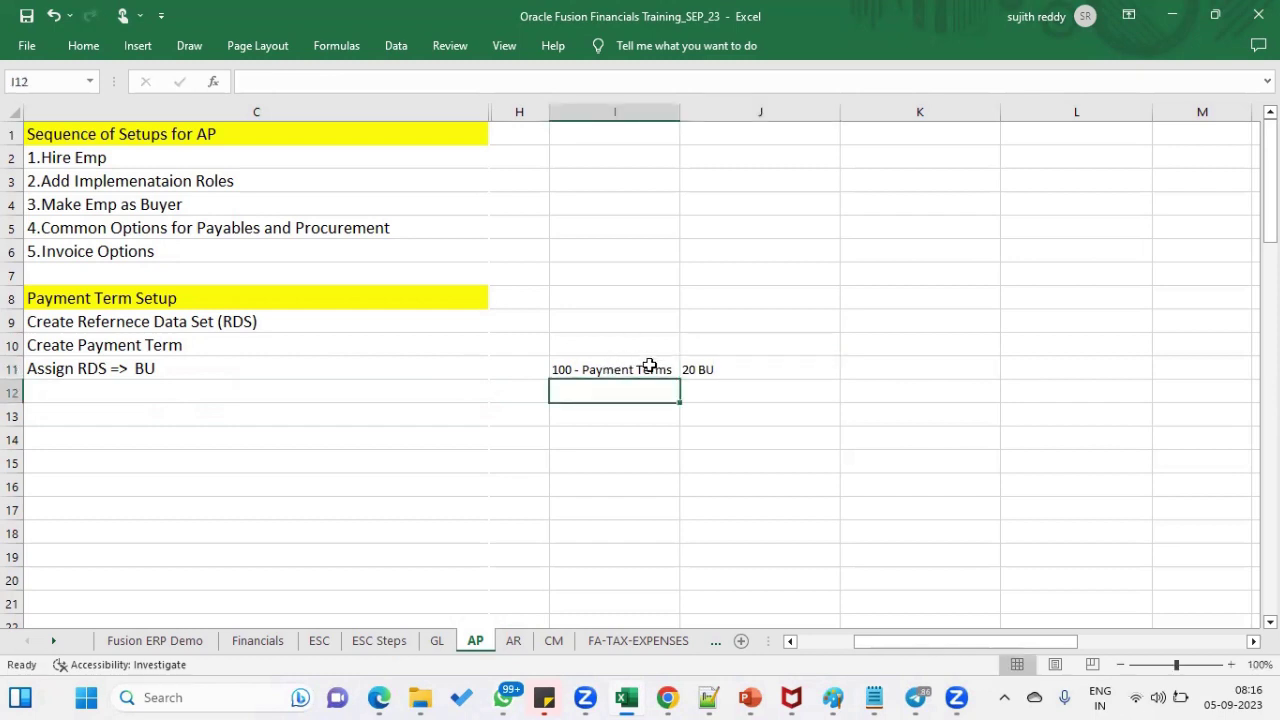
# Step: List BU1, BU2 and BU3 in cells J12 to J14 under the "20 BU" entry
pyautogui.click(650, 365)
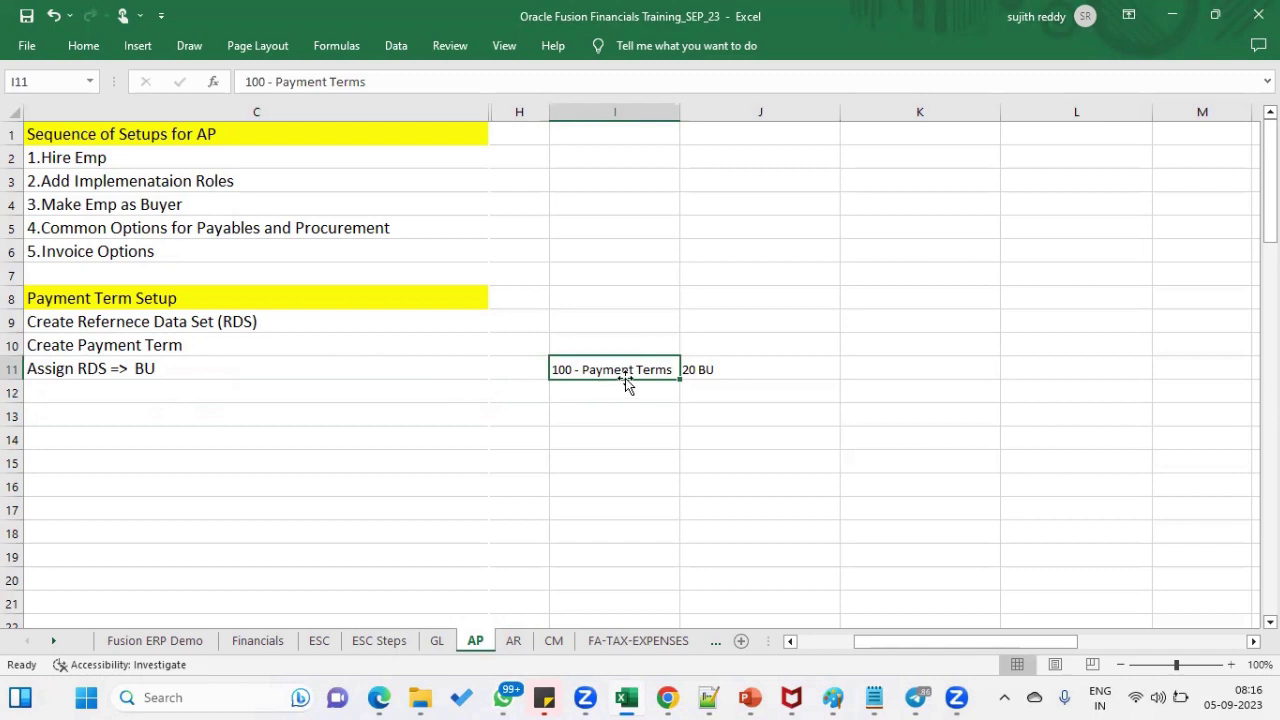
pyautogui.click(717, 365)
pyautogui.click(698, 393)
pyautogui.write('BU1')
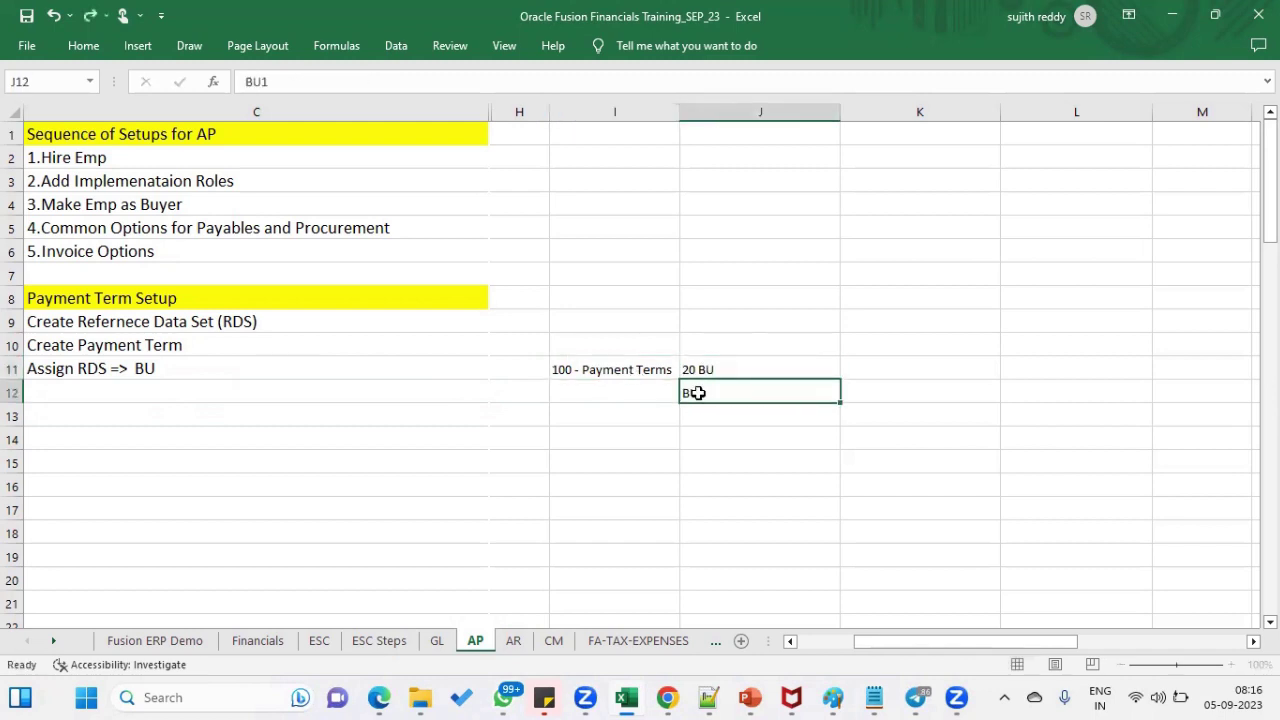
pyautogui.press('Return')
pyautogui.write('BU2')
pyautogui.press('Return')
pyautogui.write('BU3')
pyautogui.press('Return')
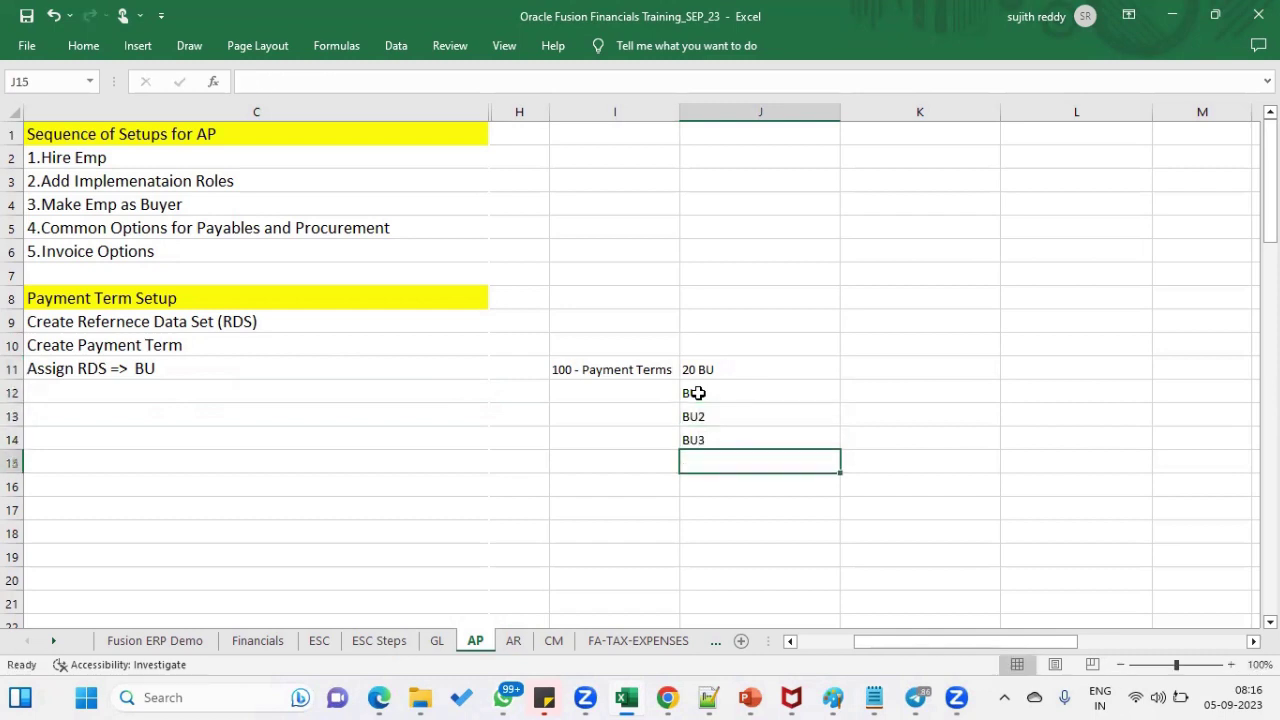
pyautogui.moveTo(697, 393); pyautogui.dragTo(705, 455)
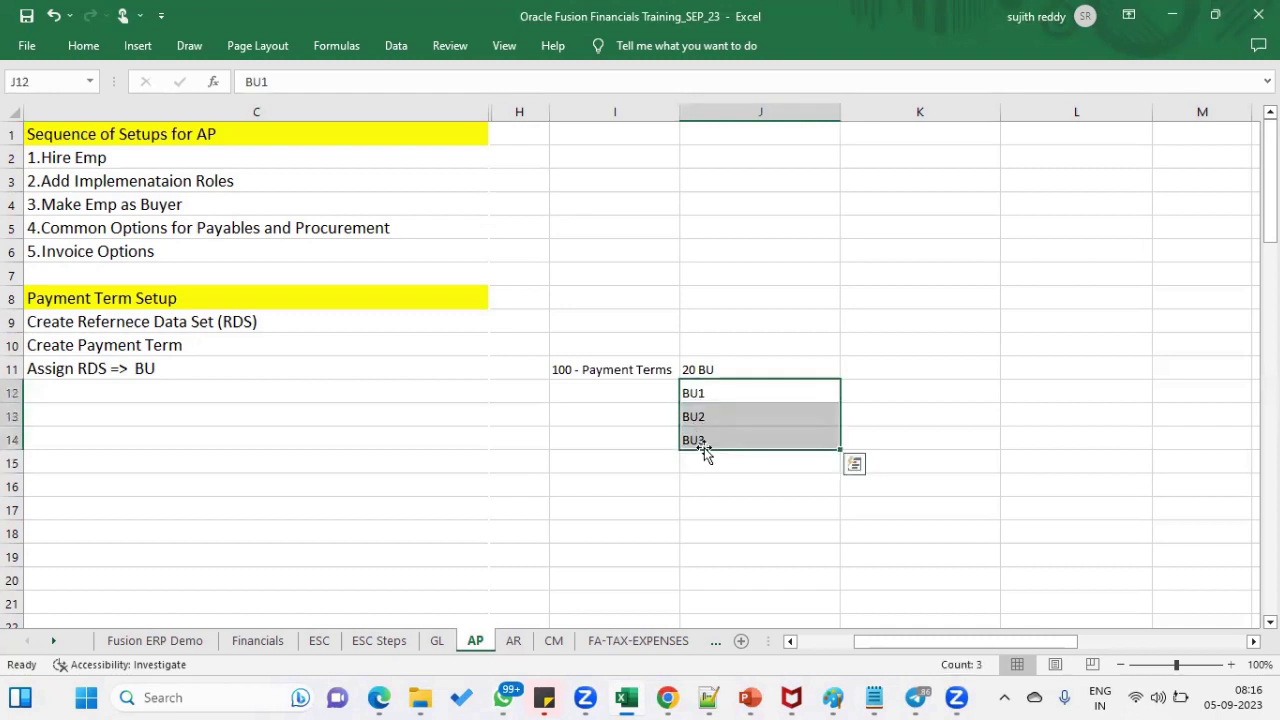
pyautogui.click(640, 372)
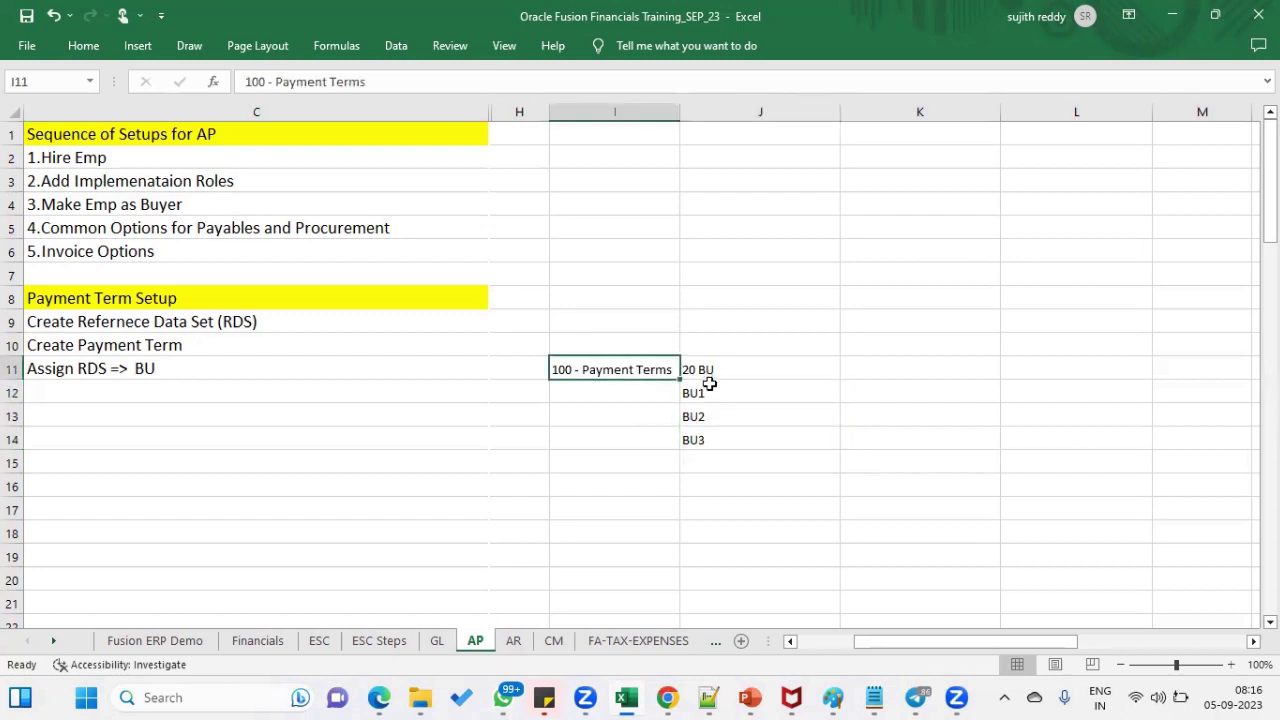
pyautogui.moveTo(700, 392); pyautogui.dragTo(707, 452)
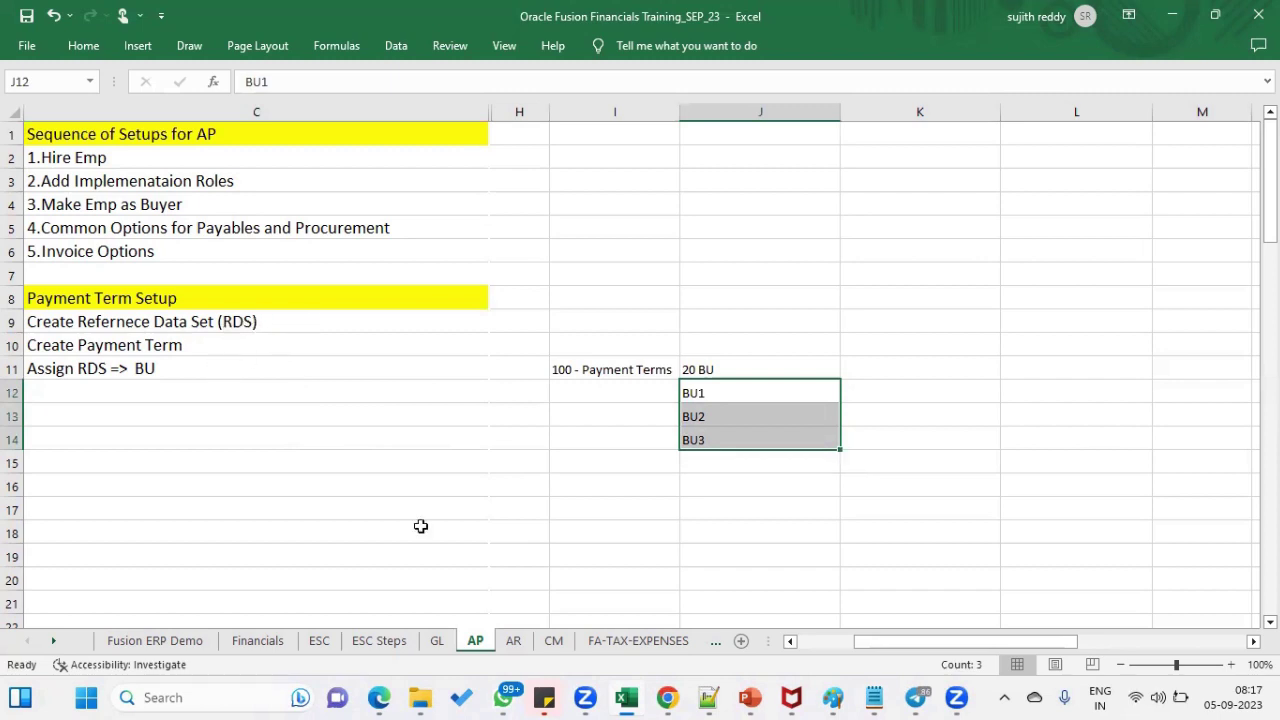
# Step: Switch to Oracle Fusion in Edge, search the setup tasks for "reference data" and open Manage Reference Data Sets under Enterprise Profile
pyautogui.click(380, 697)
pyautogui.click(1224, 69)
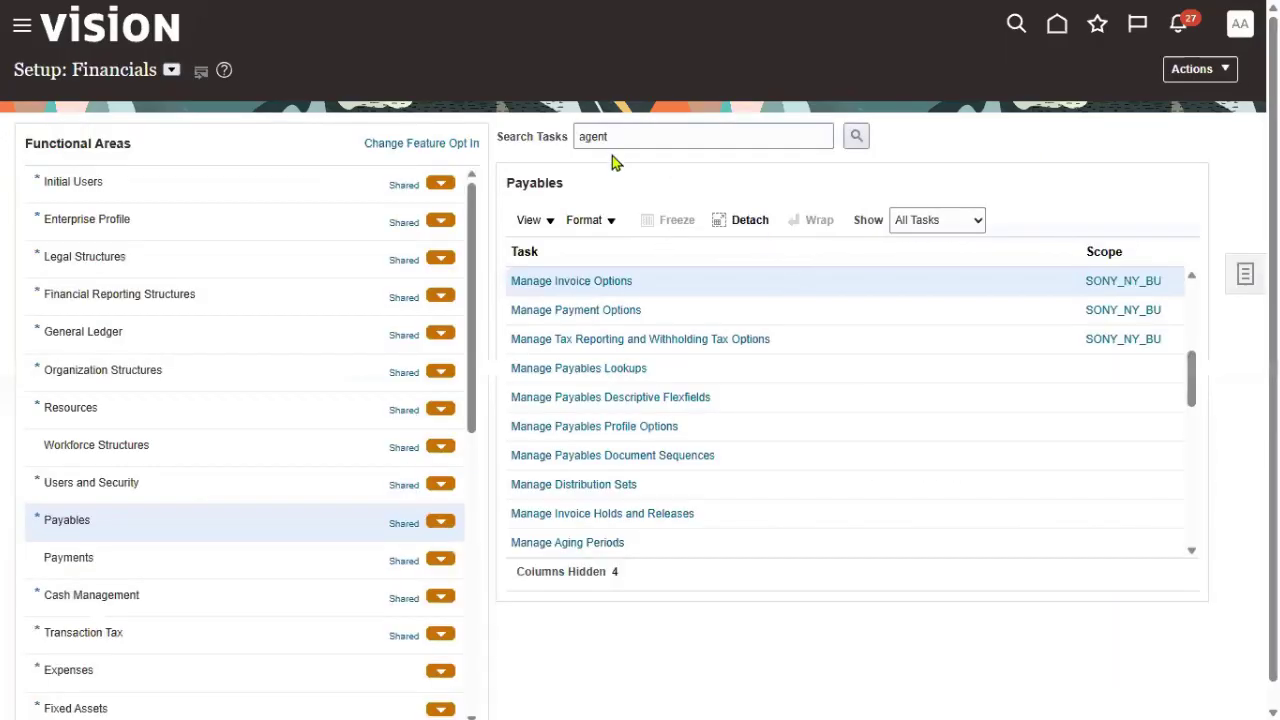
pyautogui.doubleClick(618, 144)
pyautogui.write('referenc')
pyautogui.press('BackSpace')
pyautogui.press('BackSpace')
pyautogui.press('BackSpace')
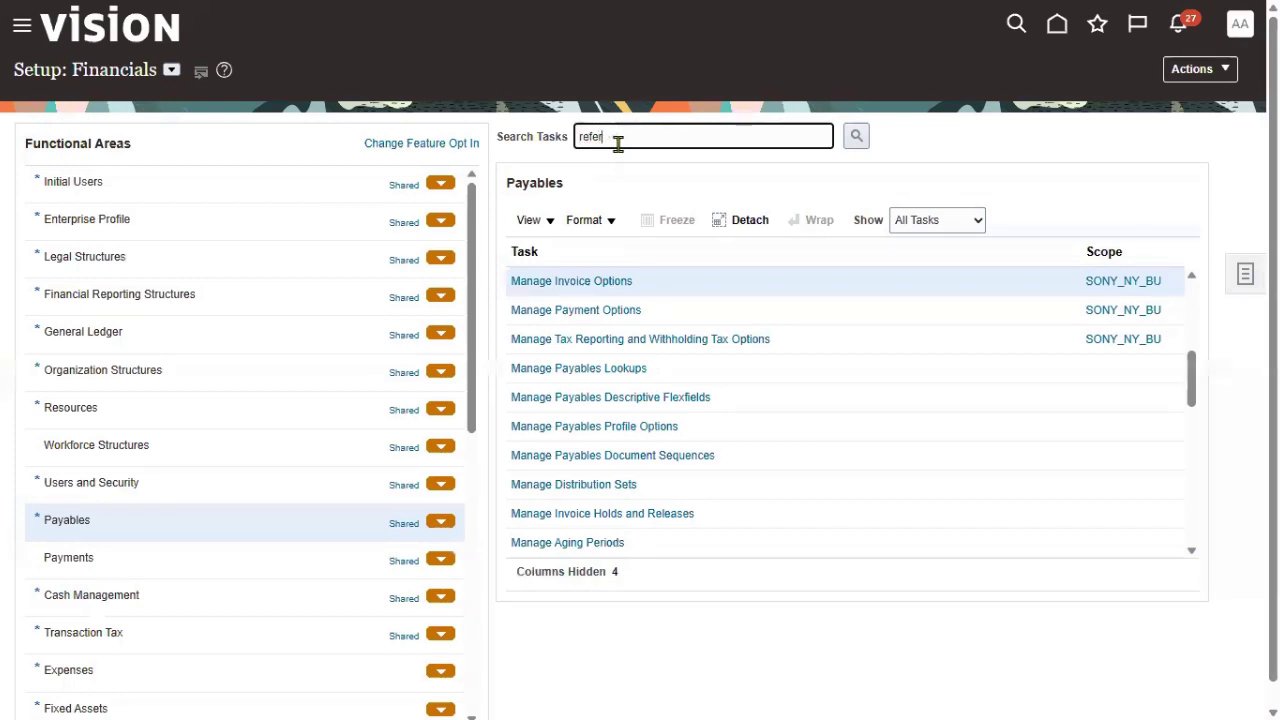
pyautogui.write('ence data')
pyautogui.press('Return')
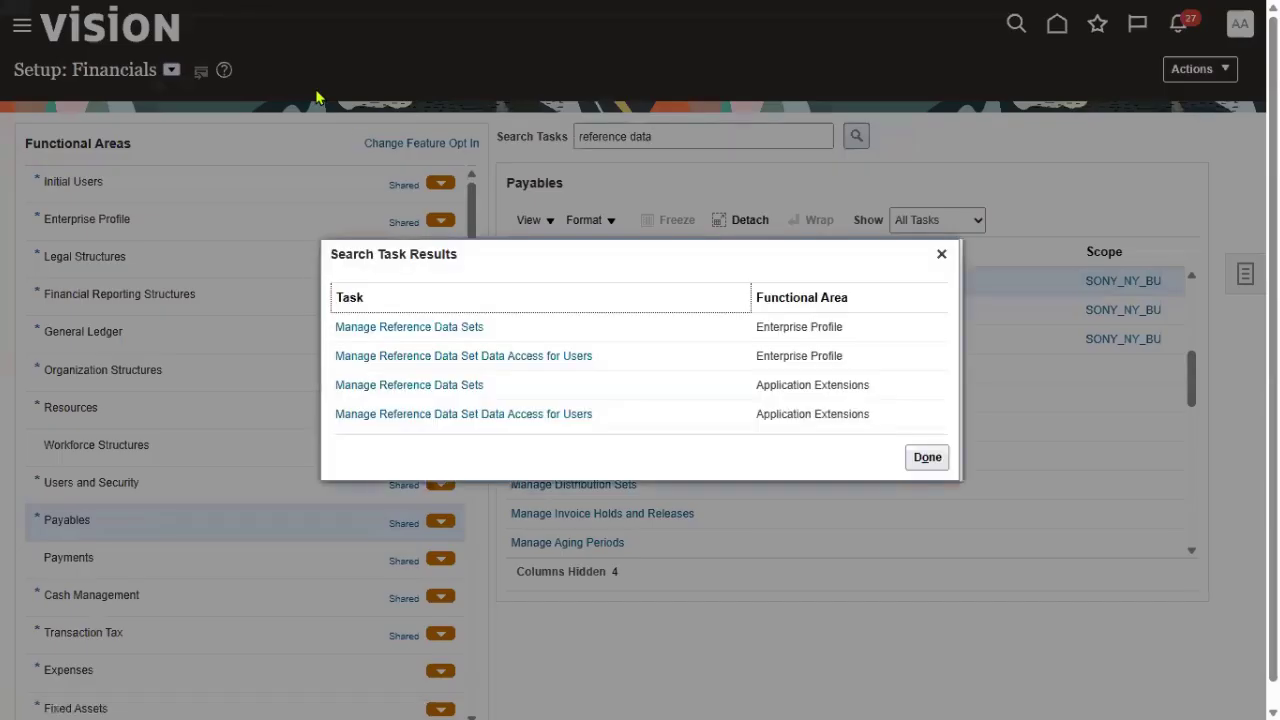
pyautogui.click(366, 329)
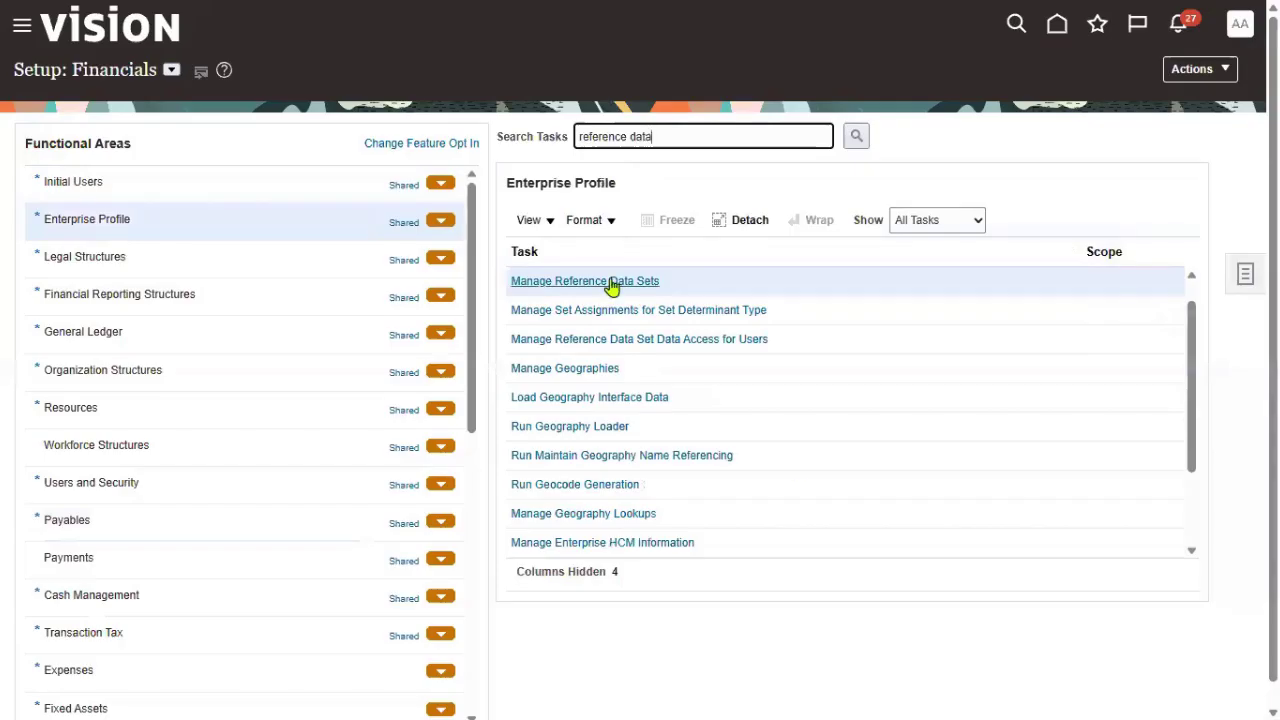
pyautogui.click(612, 283)
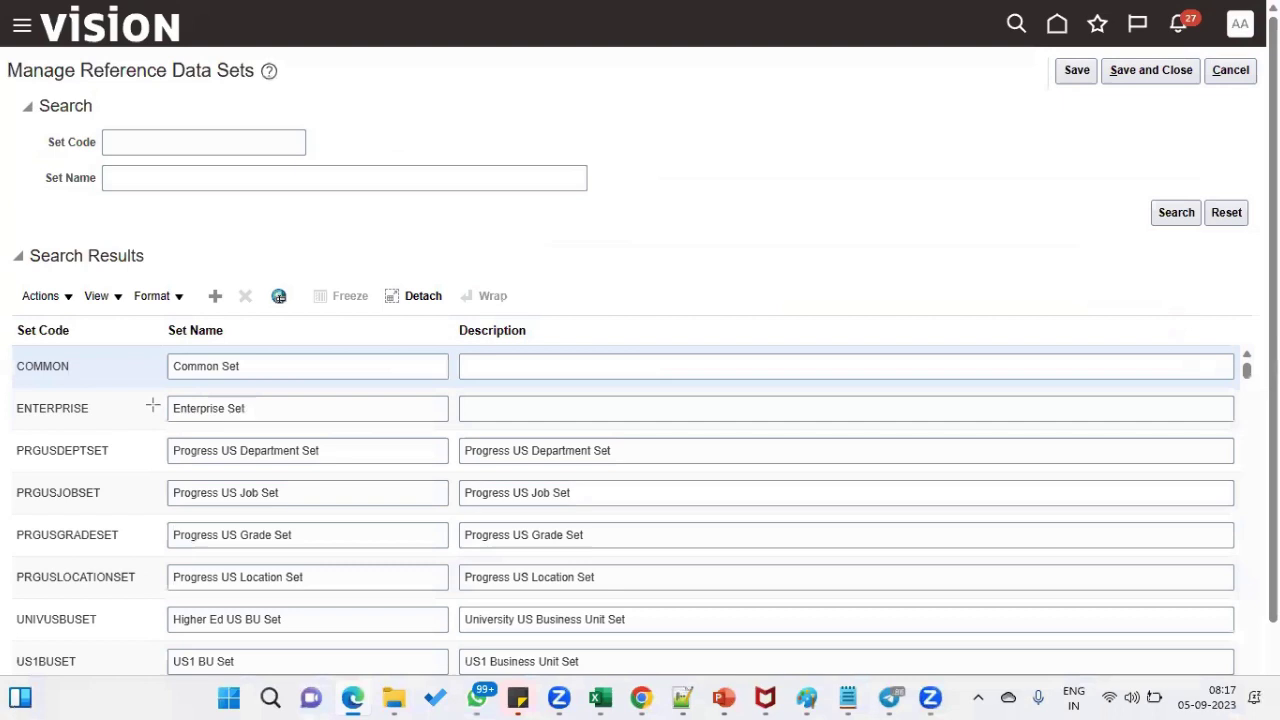
# Step: Examine the existing reference data set codes, including COMMON, and review the Payment Term Setup steps and BU list in the Excel notes
pyautogui.moveTo(10, 342); pyautogui.dragTo(96, 430)
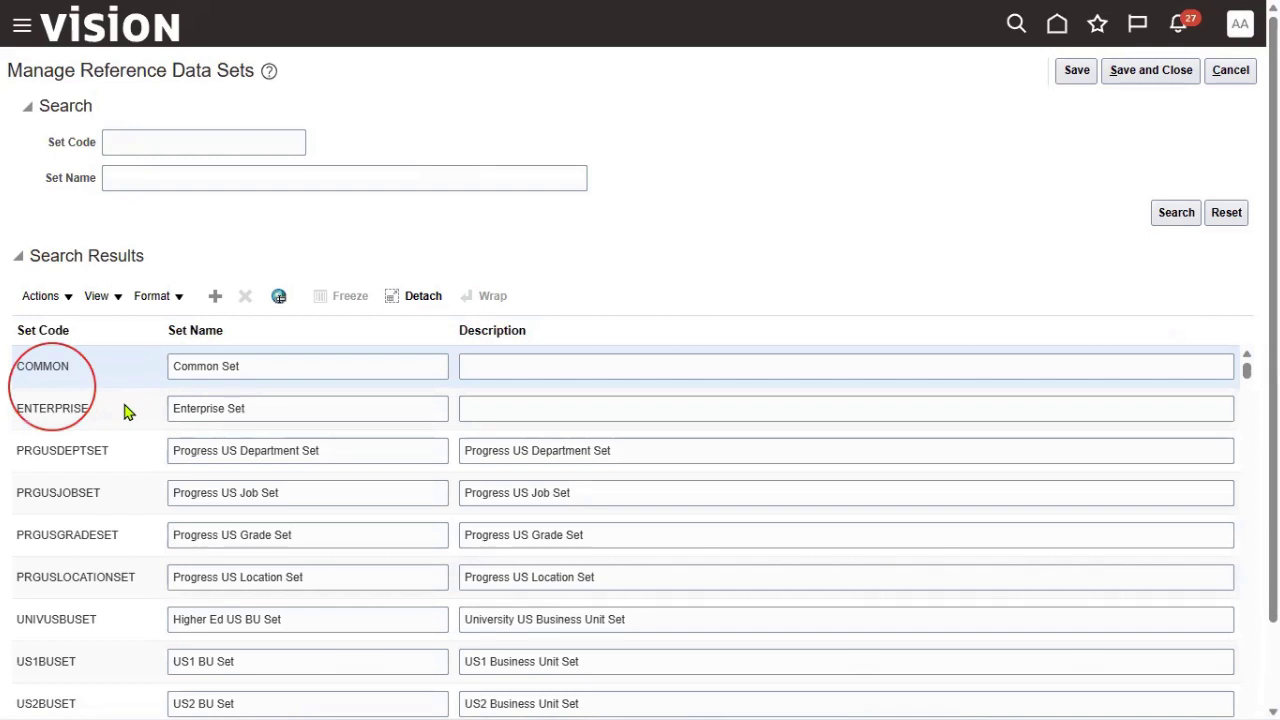
pyautogui.click(130, 367)
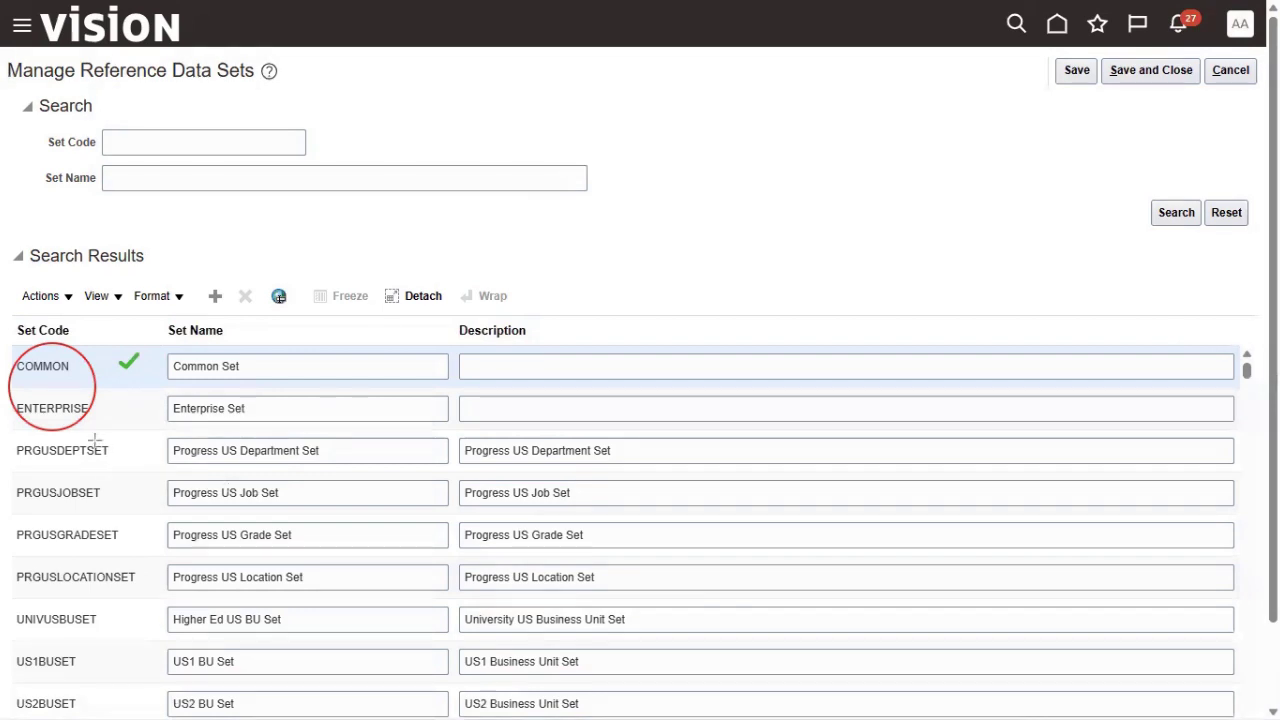
pyautogui.moveTo(93, 434)
pyautogui.mouseDown()
pyautogui.moveTo(157, 563)
pyautogui.moveTo(186, 663)
pyautogui.moveTo(180, 713)
pyautogui.mouseUp()
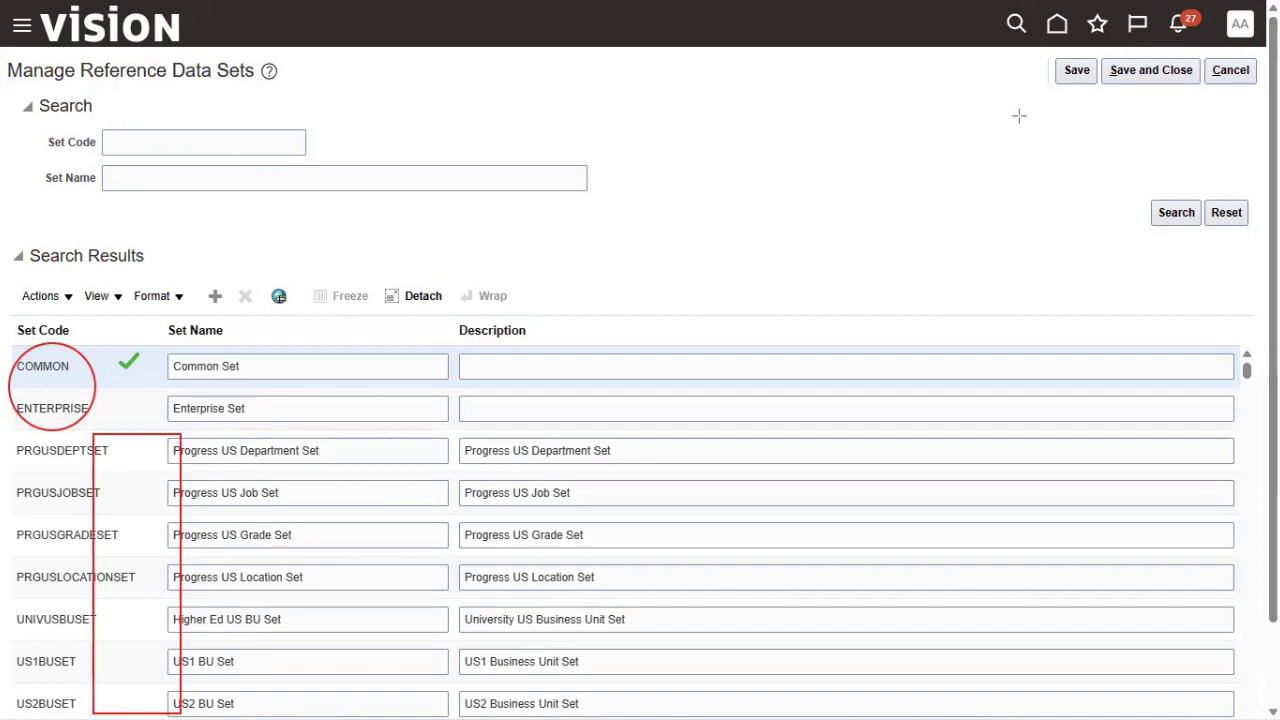
pyautogui.tripleClick(806, 234)
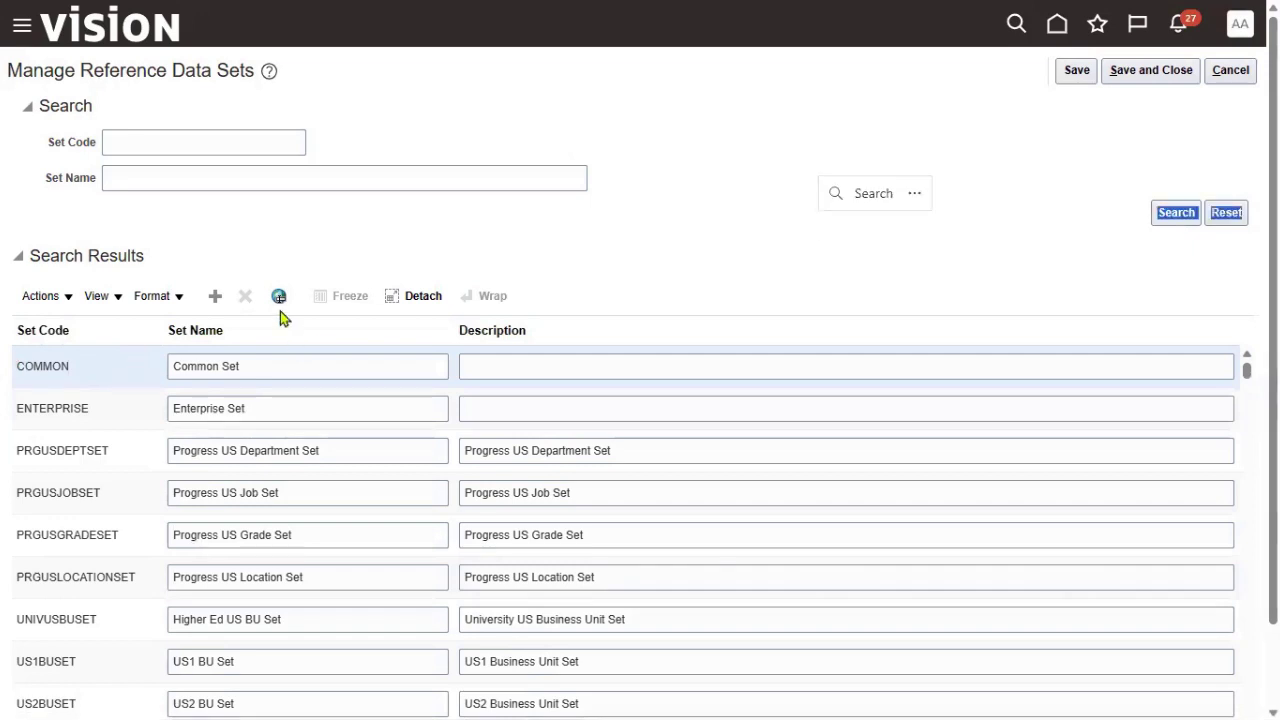
pyautogui.click(102, 366)
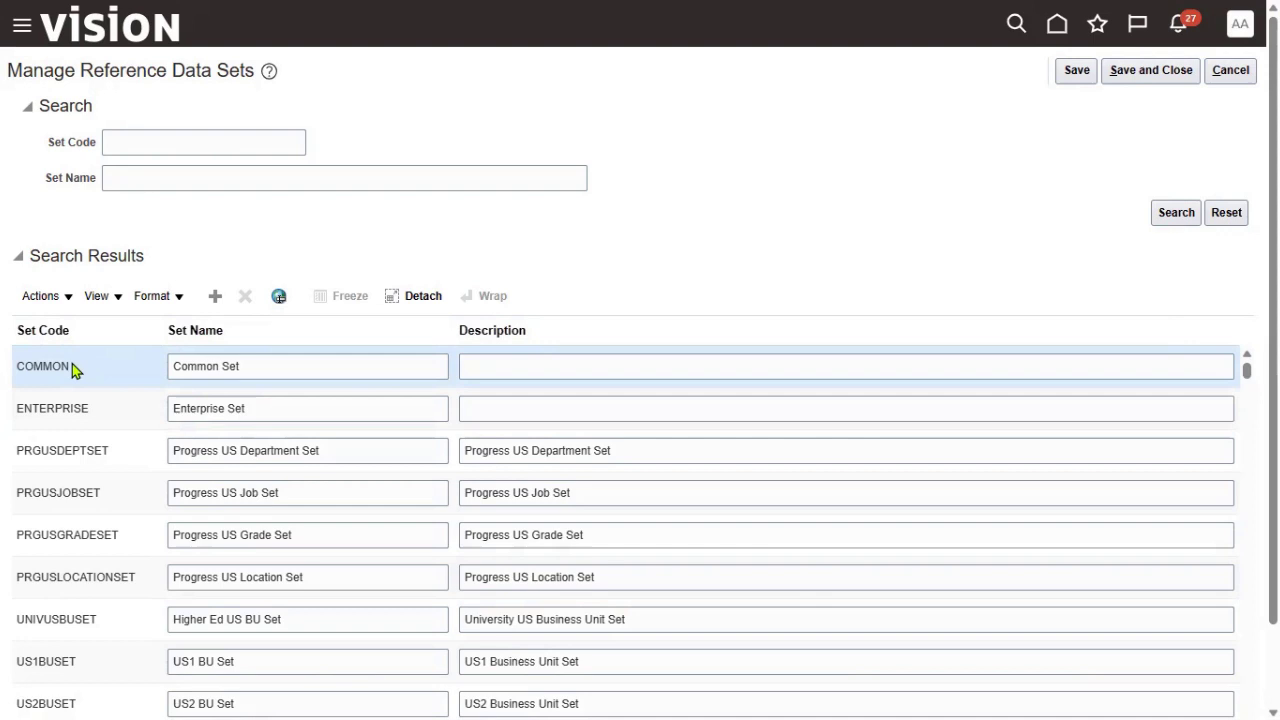
pyautogui.moveTo(70, 367); pyautogui.dragTo(16, 372)
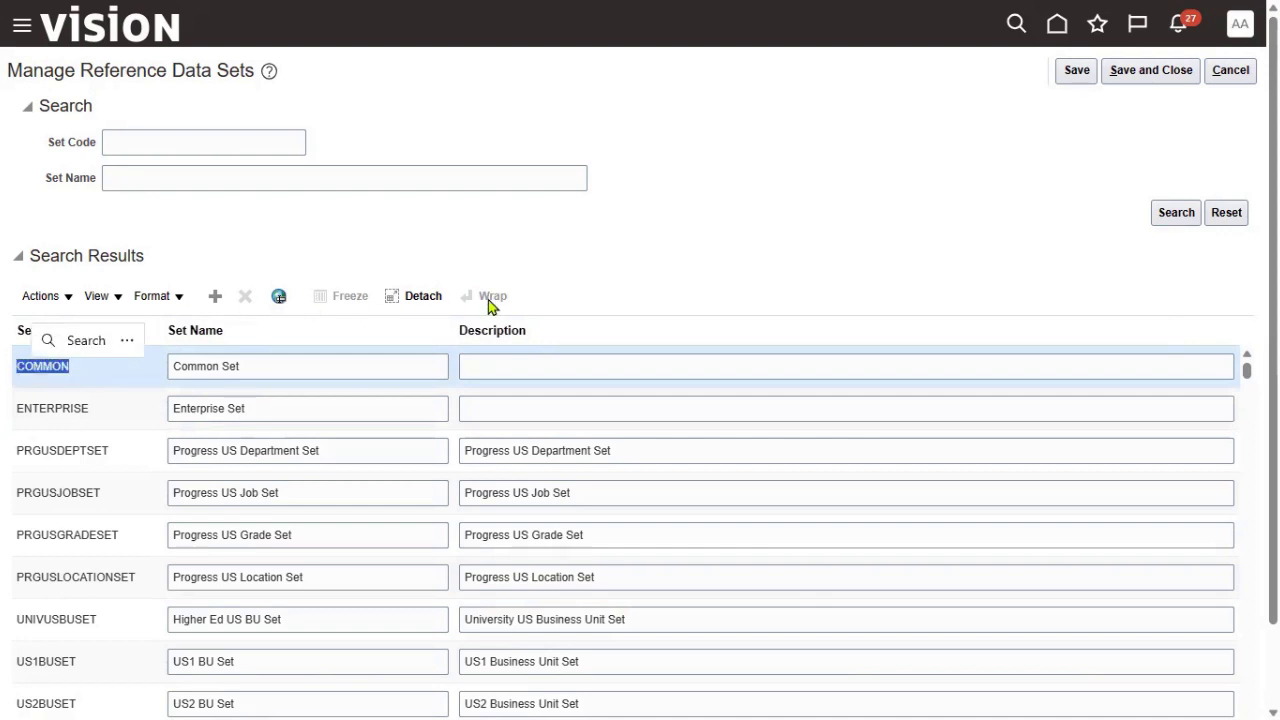
pyautogui.hotkey('alt', 'Tab')
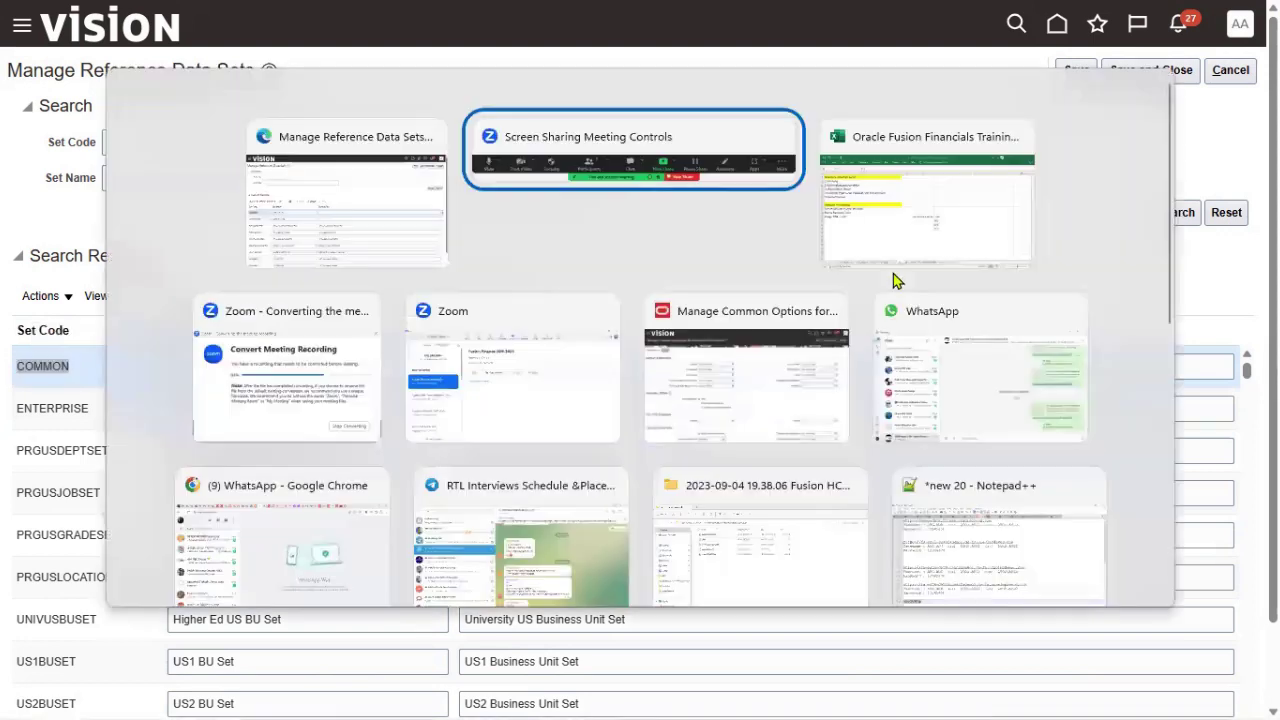
pyautogui.click(894, 276)
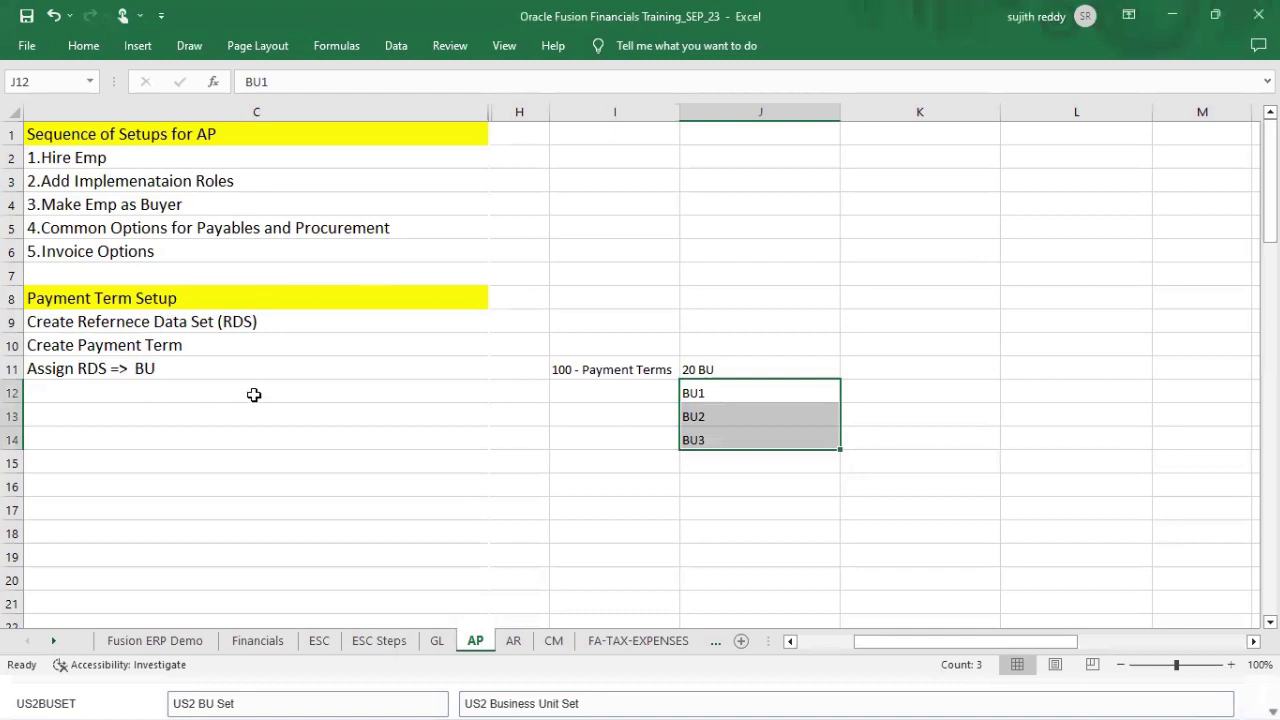
pyautogui.click(297, 345)
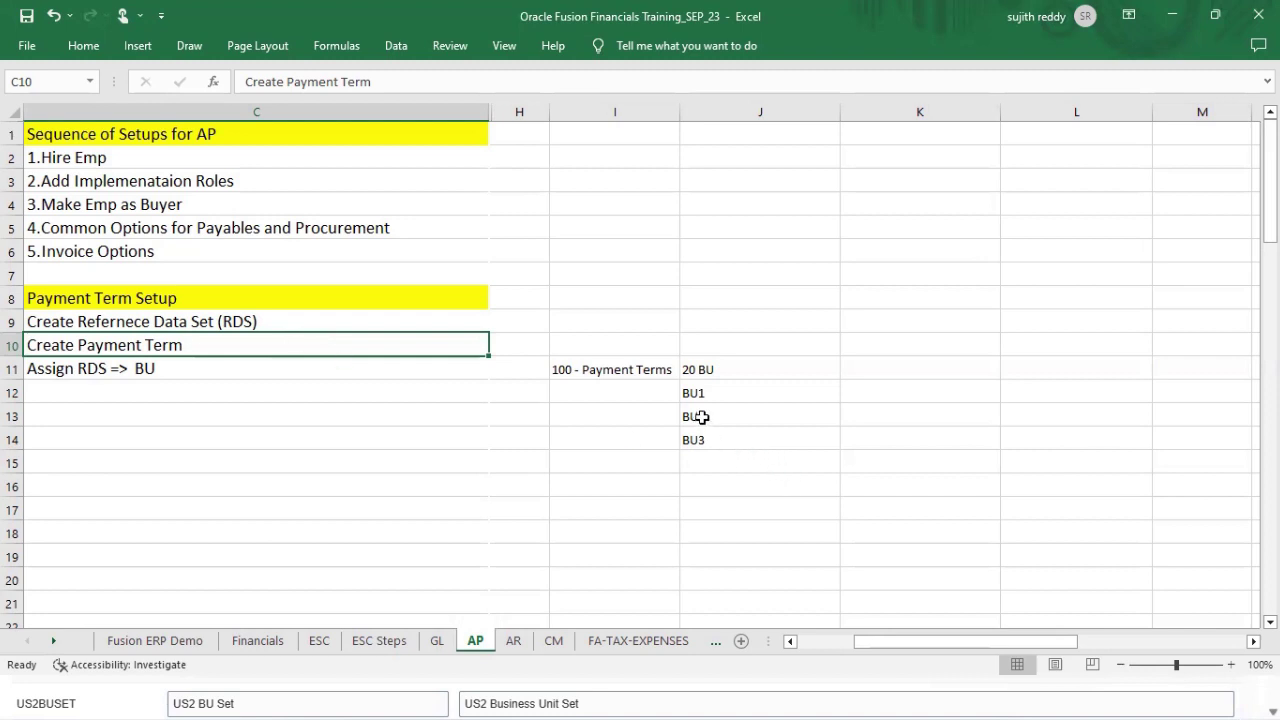
pyautogui.moveTo(701, 417); pyautogui.dragTo(700, 434)
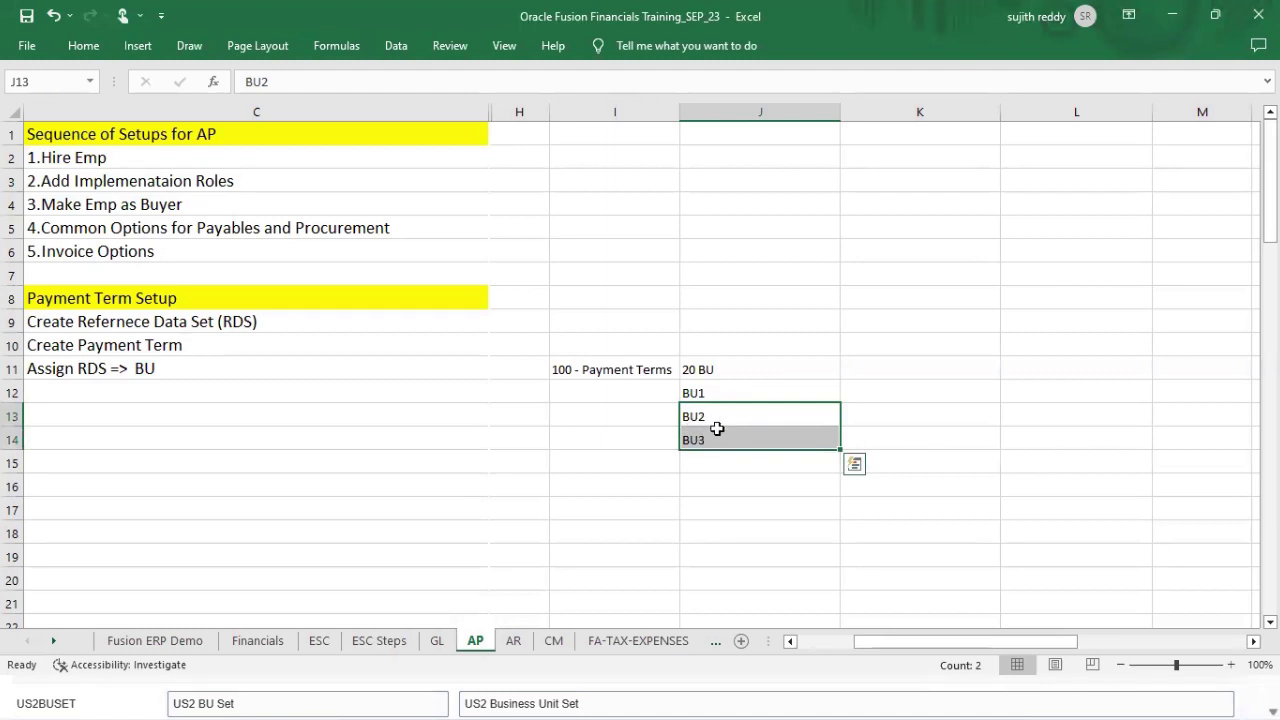
pyautogui.moveTo(149, 323); pyautogui.dragTo(145, 364)
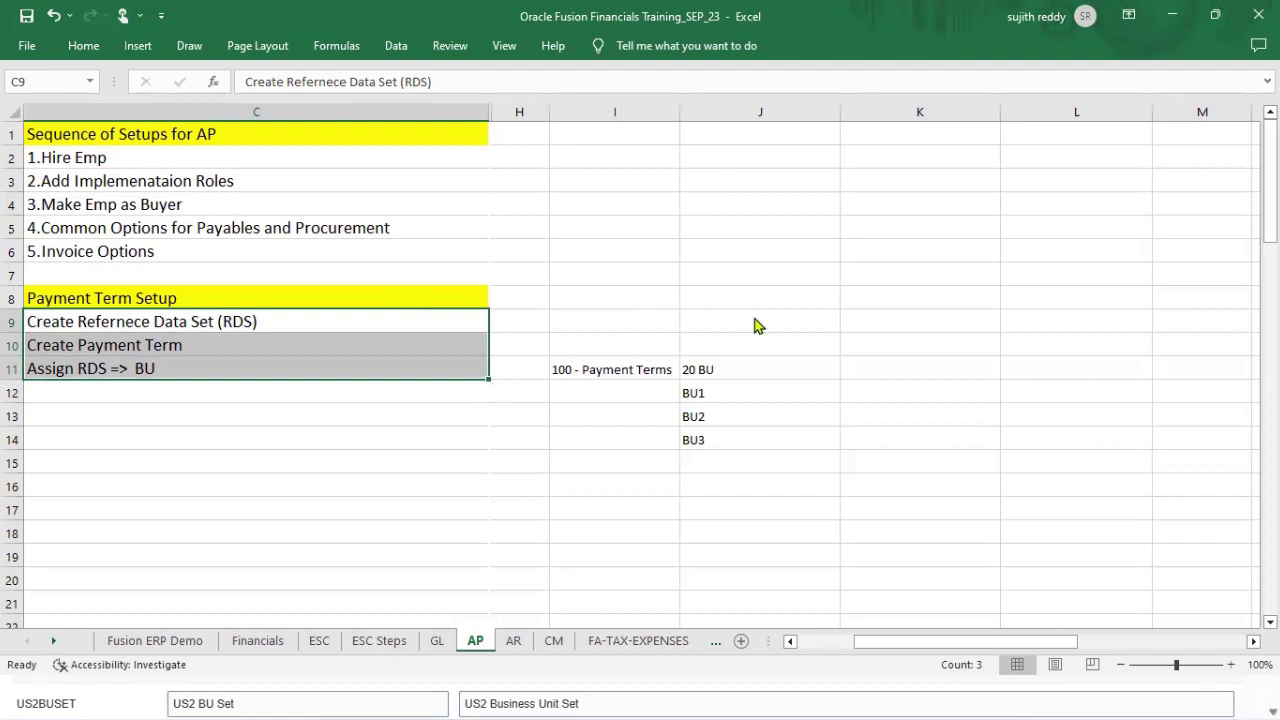
# Step: Switch back to Oracle Fusion in Edge and add a reference data set with the set code SONY_PAY_TERMS_RDS
pyautogui.hotkey('alt', 'Tab')
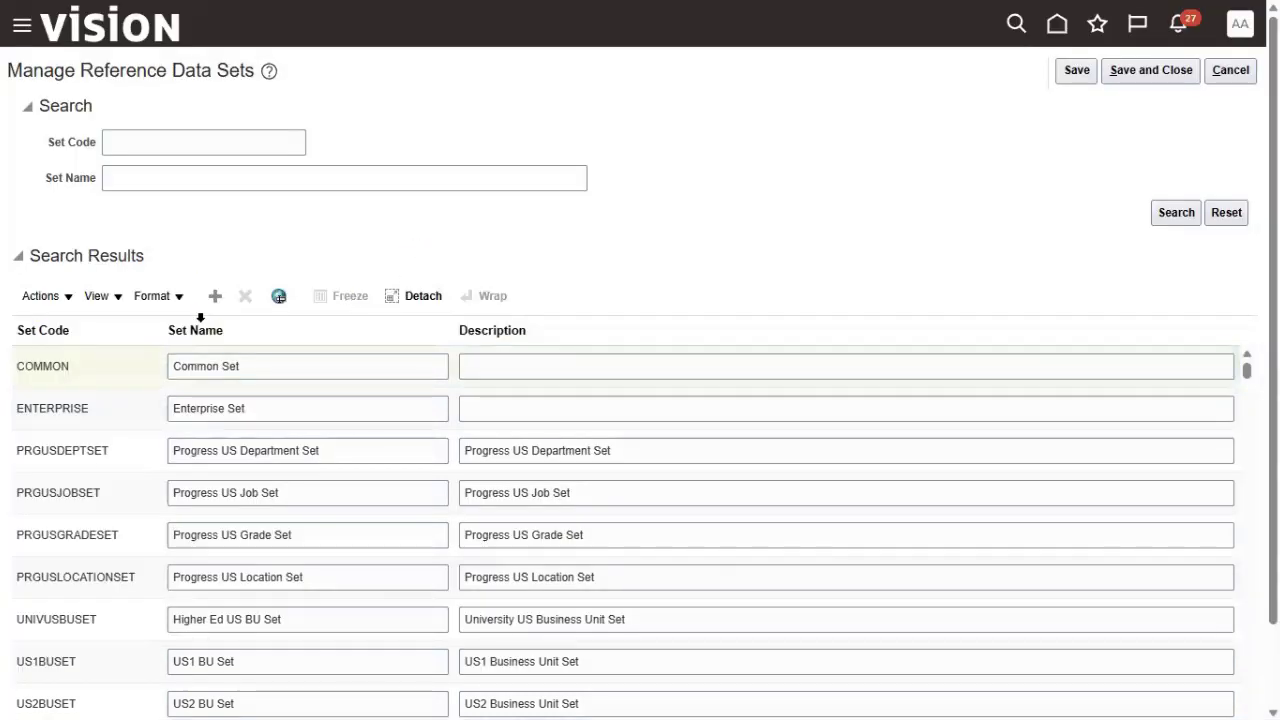
pyautogui.click(134, 366)
pyautogui.click(214, 296)
pyautogui.click(100, 362)
pyautogui.write('SONY_')
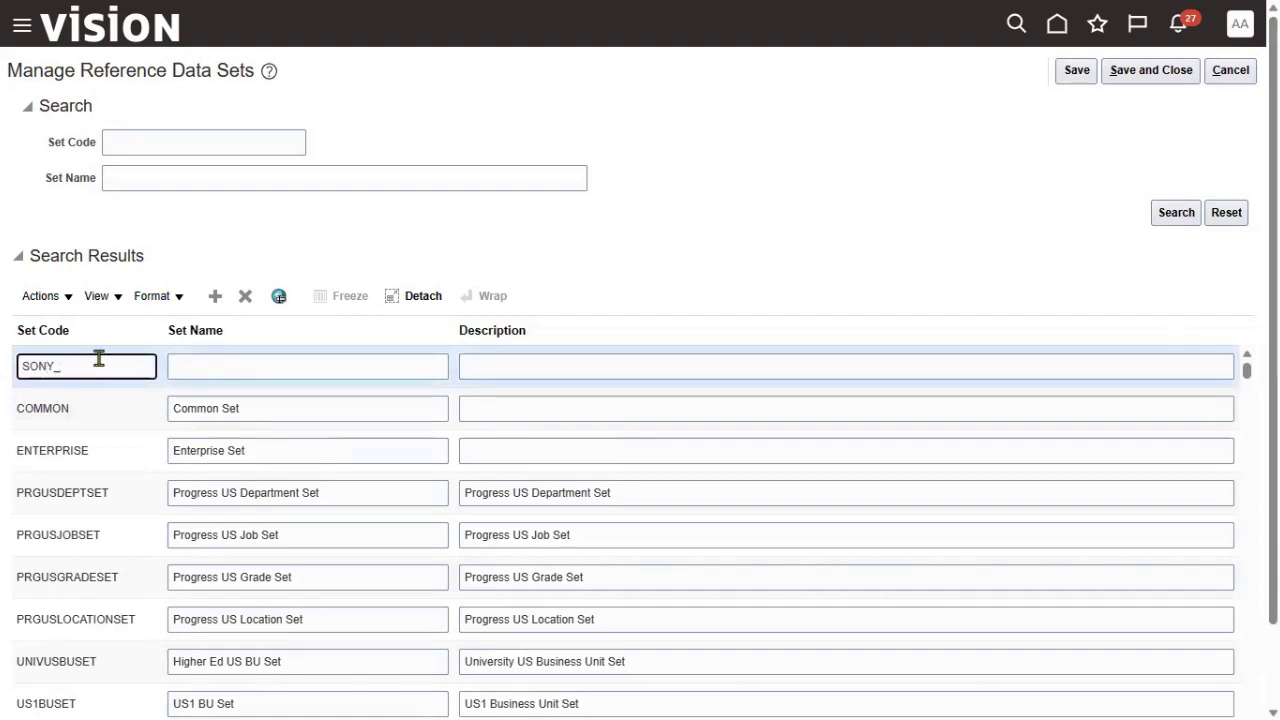
pyautogui.write('PAY_TERMS_RDS')
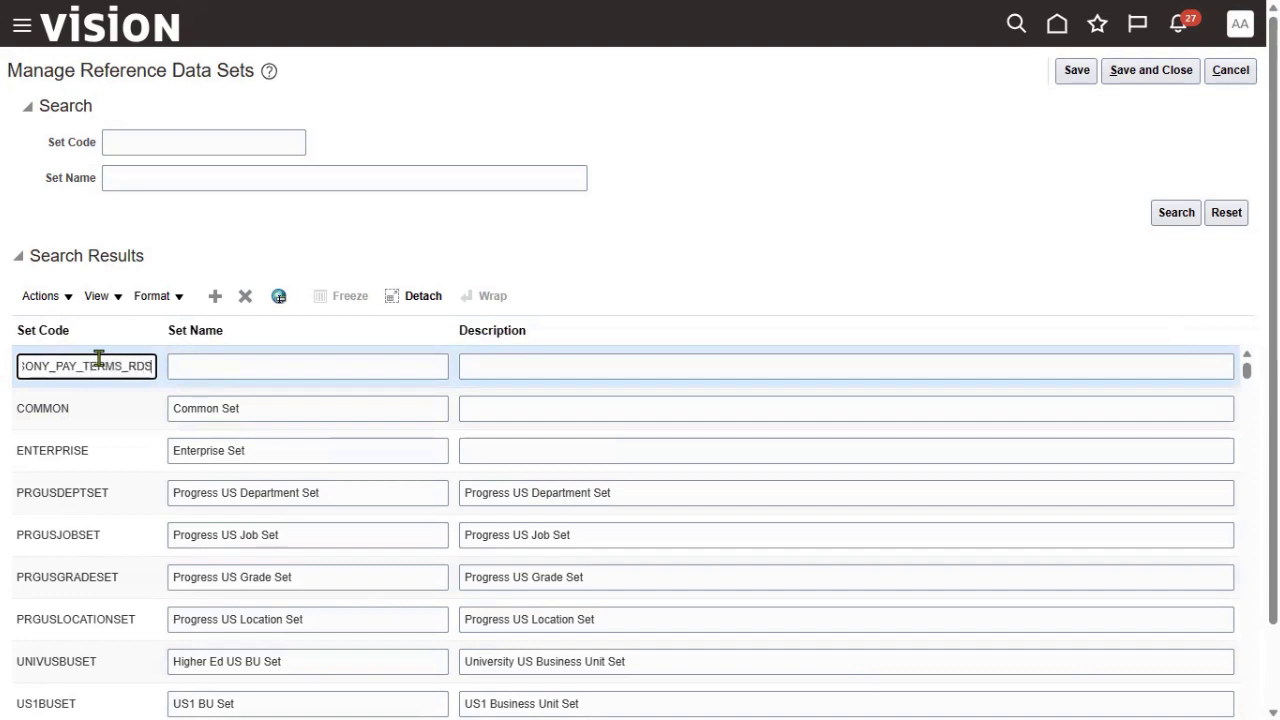
# Step: Copy the code SONY_PAY_TERMS_RDS into the new set's name and description, and save the set
pyautogui.doubleClick(100, 360)
pyautogui.hotkey('ctrl', 'c')
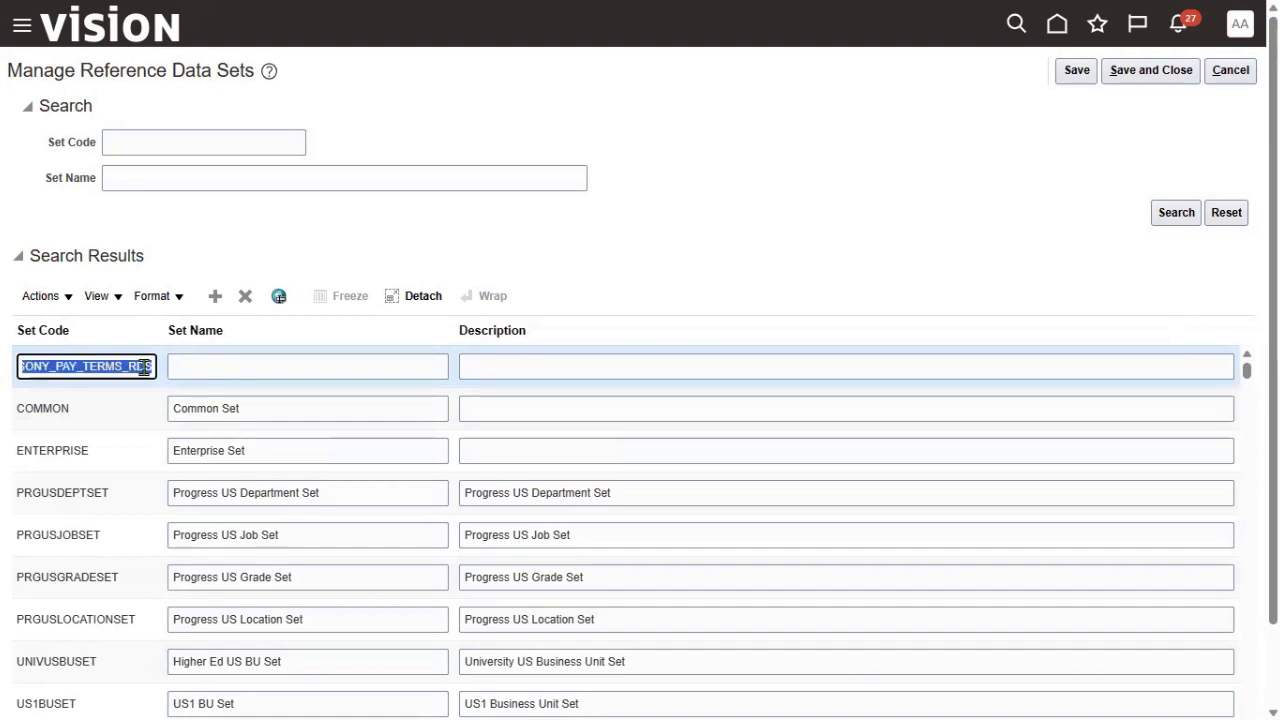
pyautogui.press('Tab')
pyautogui.hotkey('ctrl', 'v')
pyautogui.press('Tab')
pyautogui.hotkey('ctrl', 'v')
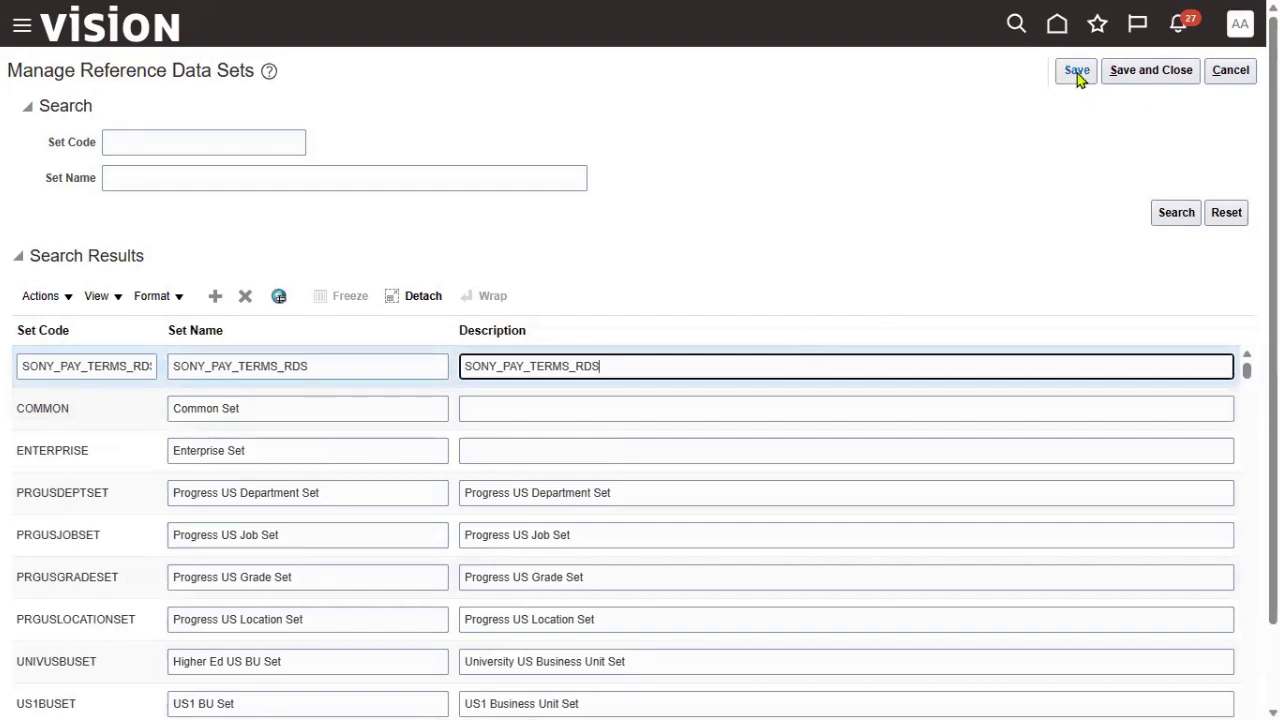
pyautogui.click(1077, 72)
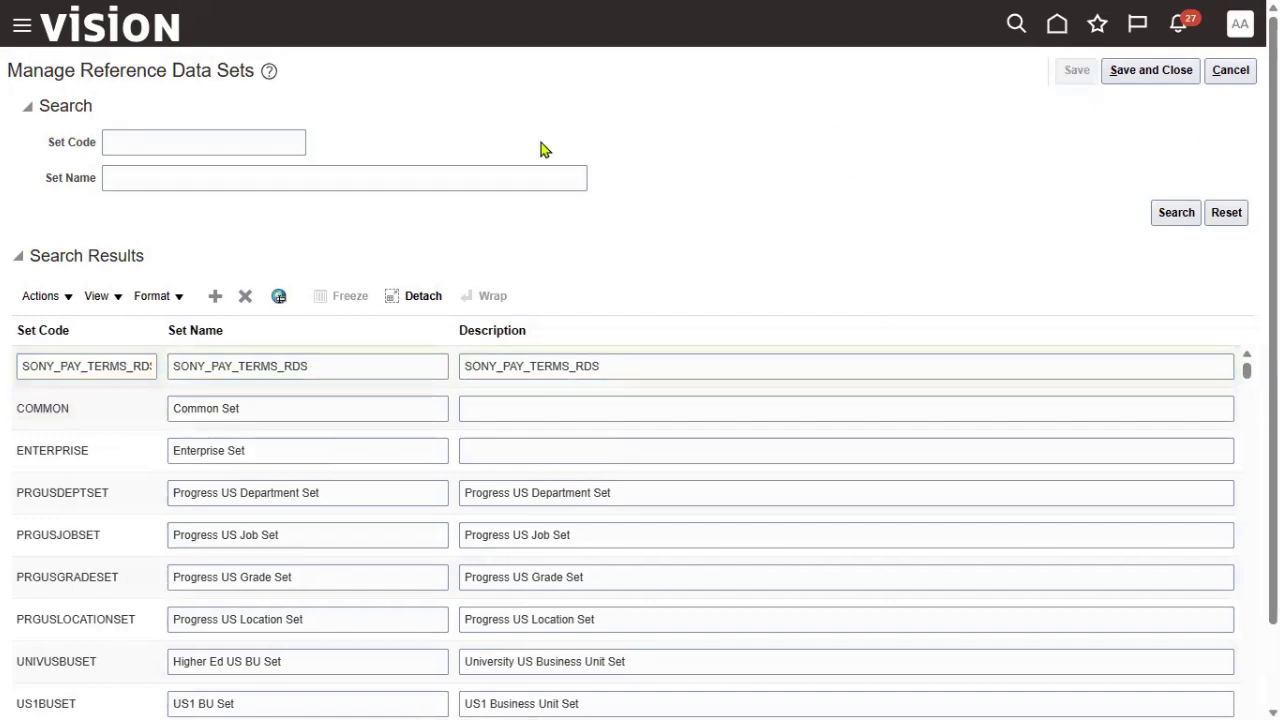
pyautogui.click(57, 412)
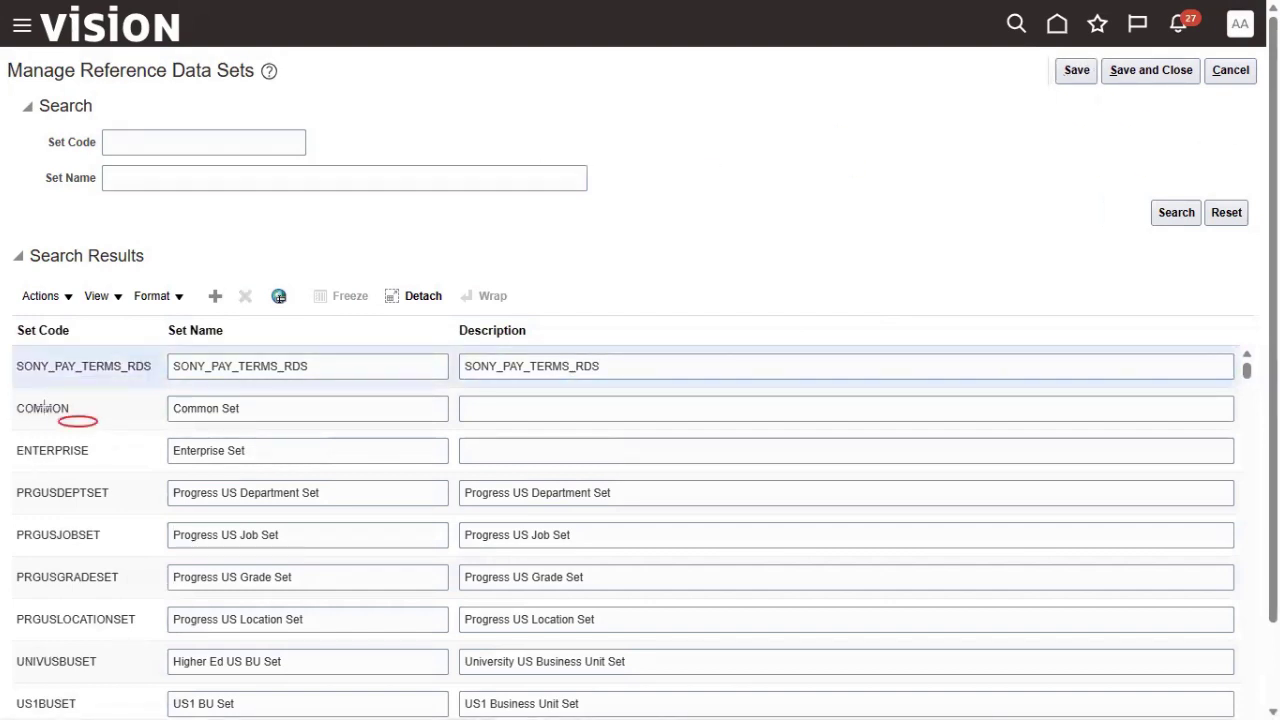
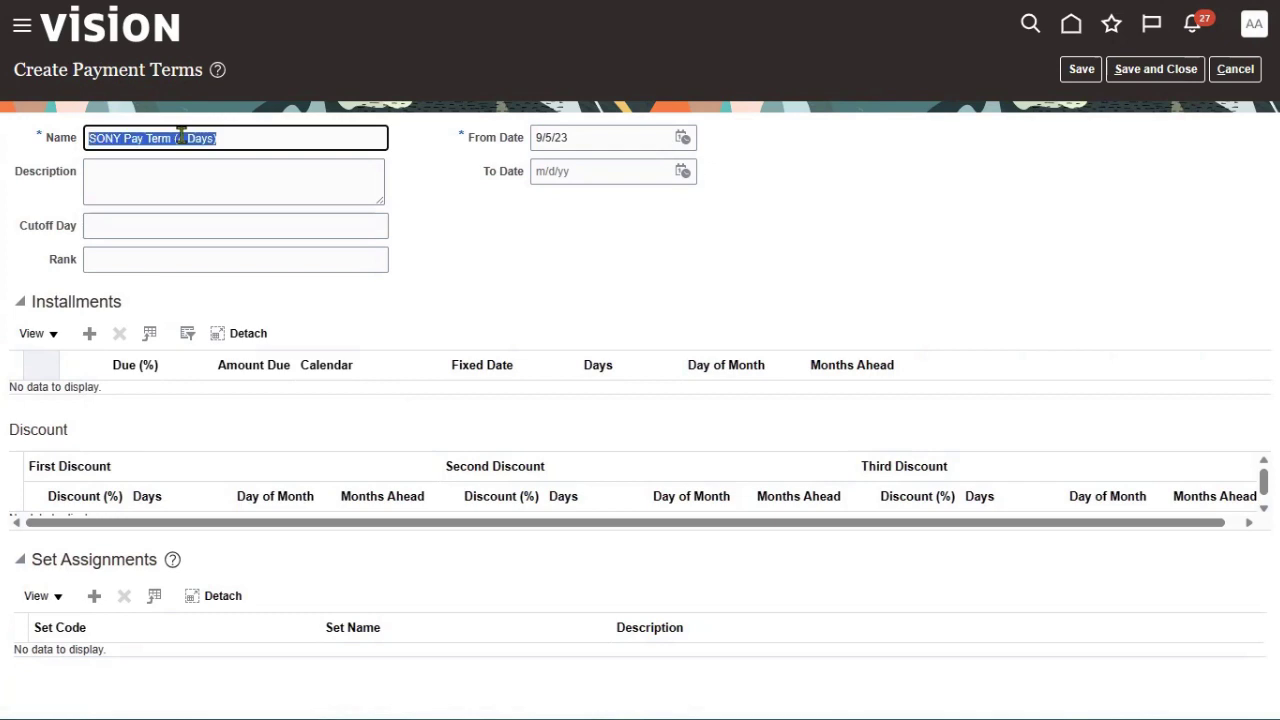
# Step: Fill in the new payment term's description as "SONY Pay Term (4 Days)"
pyautogui.click(186, 177)
pyautogui.write('SONY Pay Term (4 Days)')
pyautogui.click(44, 313)
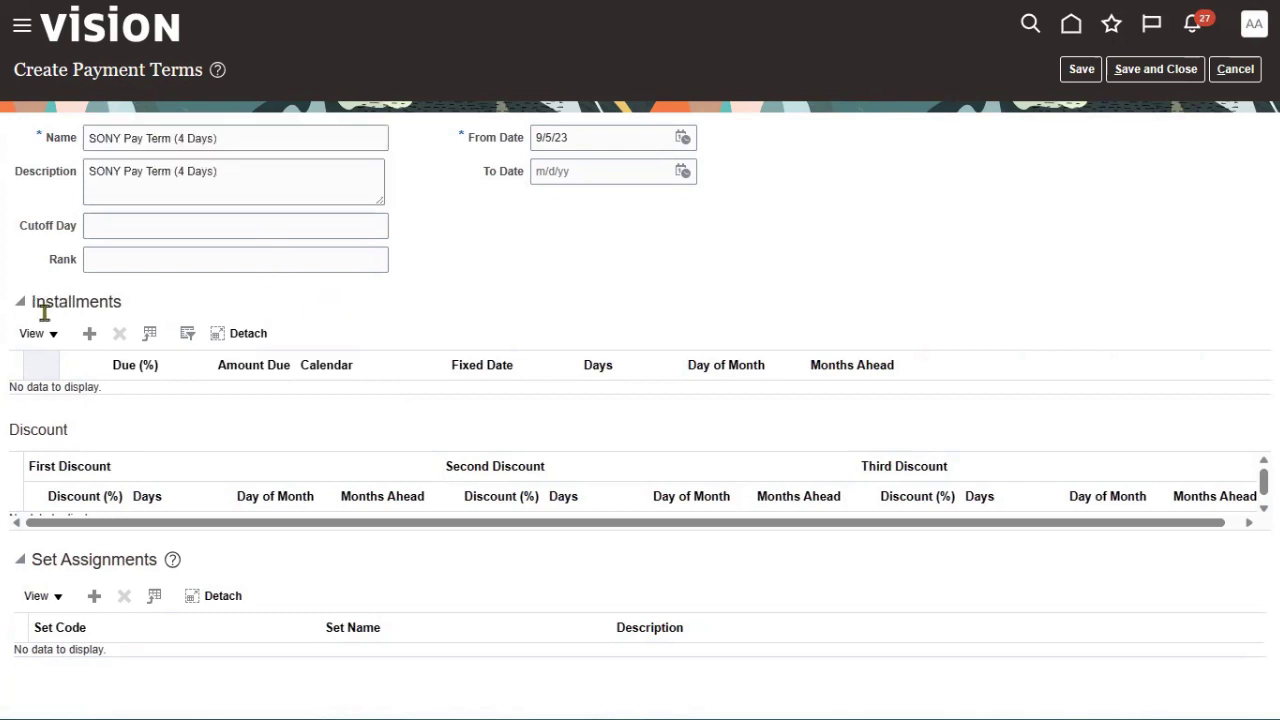
# Step: Add an installment to the payment term with 100 percent due in 4 days
pyautogui.moveTo(44, 301); pyautogui.dragTo(131, 306)
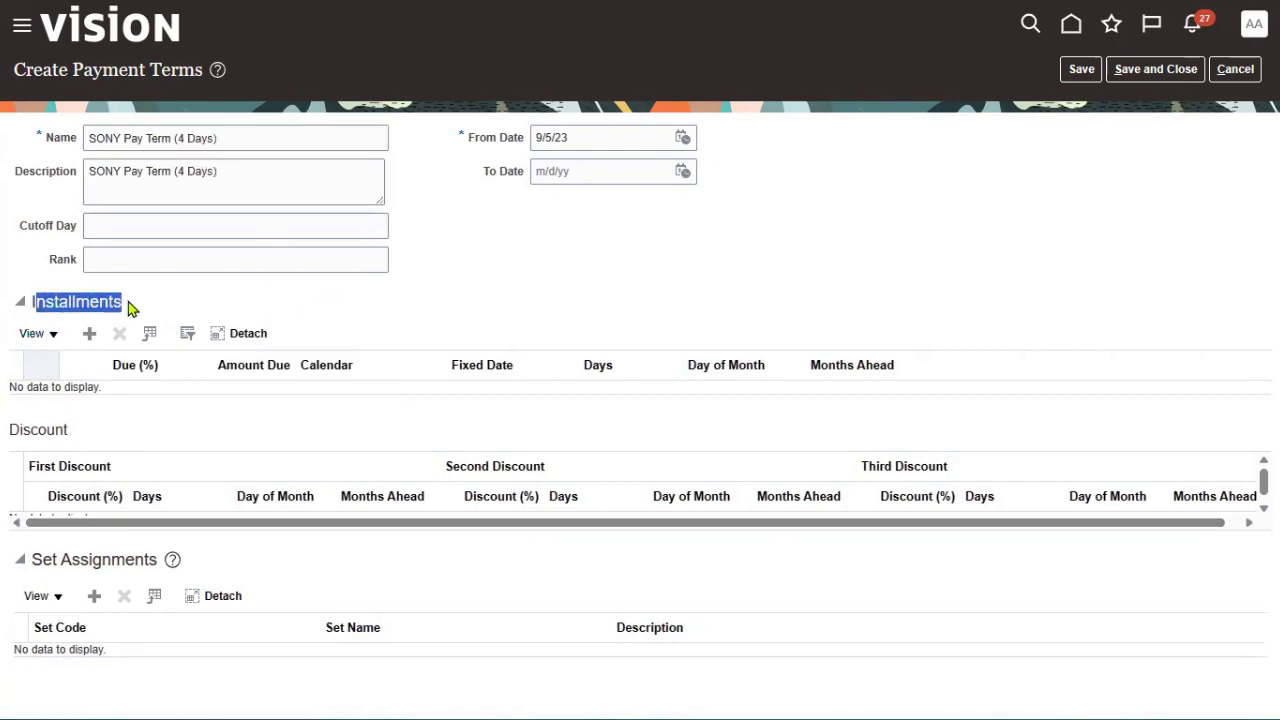
pyautogui.click(131, 318)
pyautogui.click(89, 333)
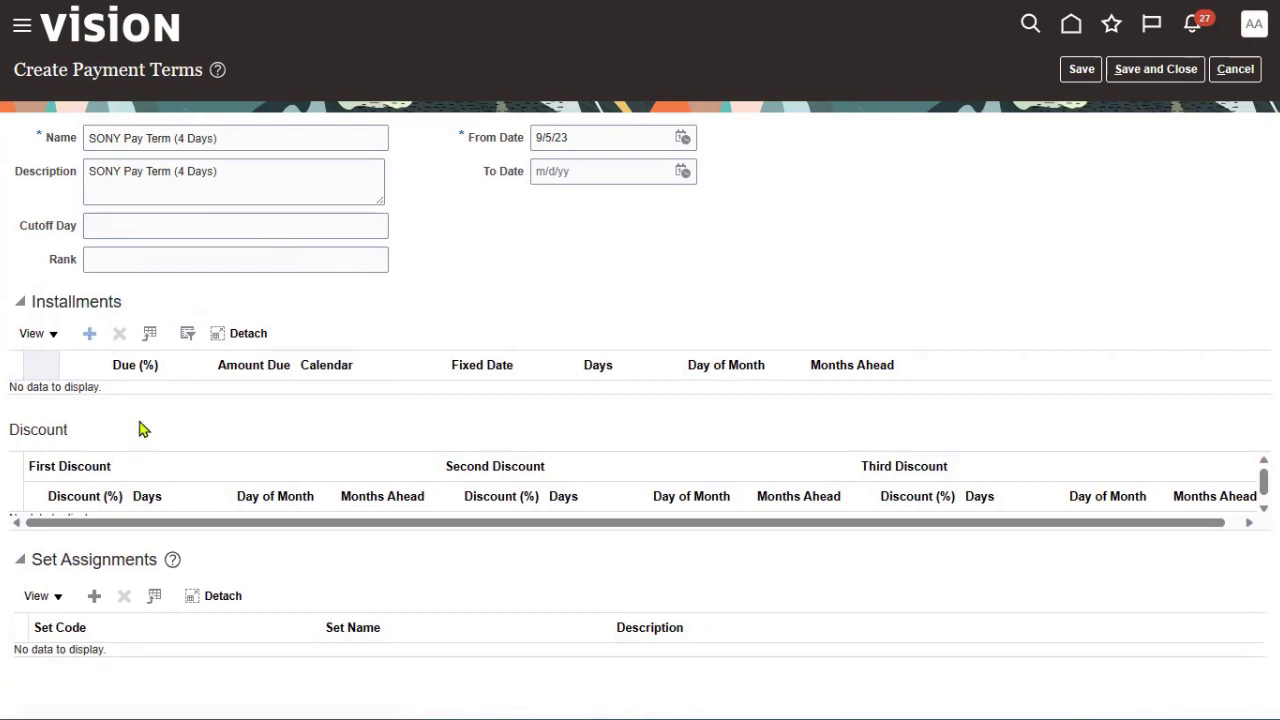
pyautogui.click(131, 401)
pyautogui.write('100')
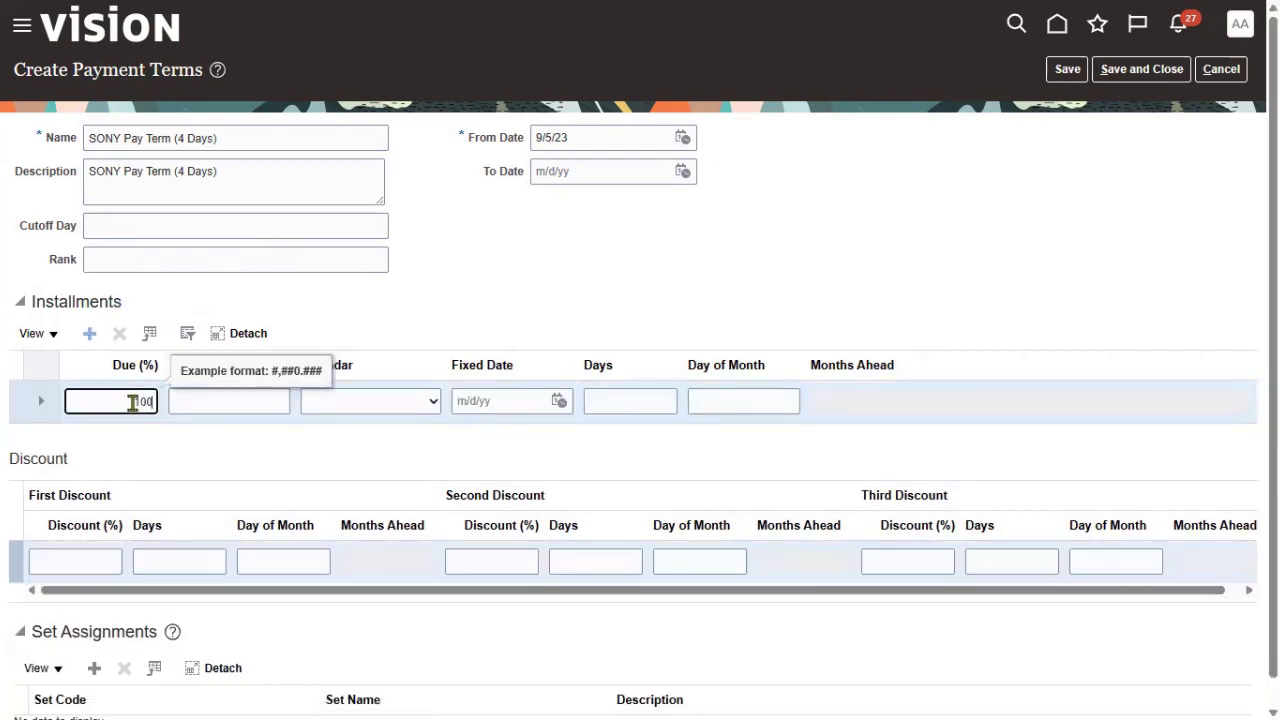
pyautogui.click(429, 406)
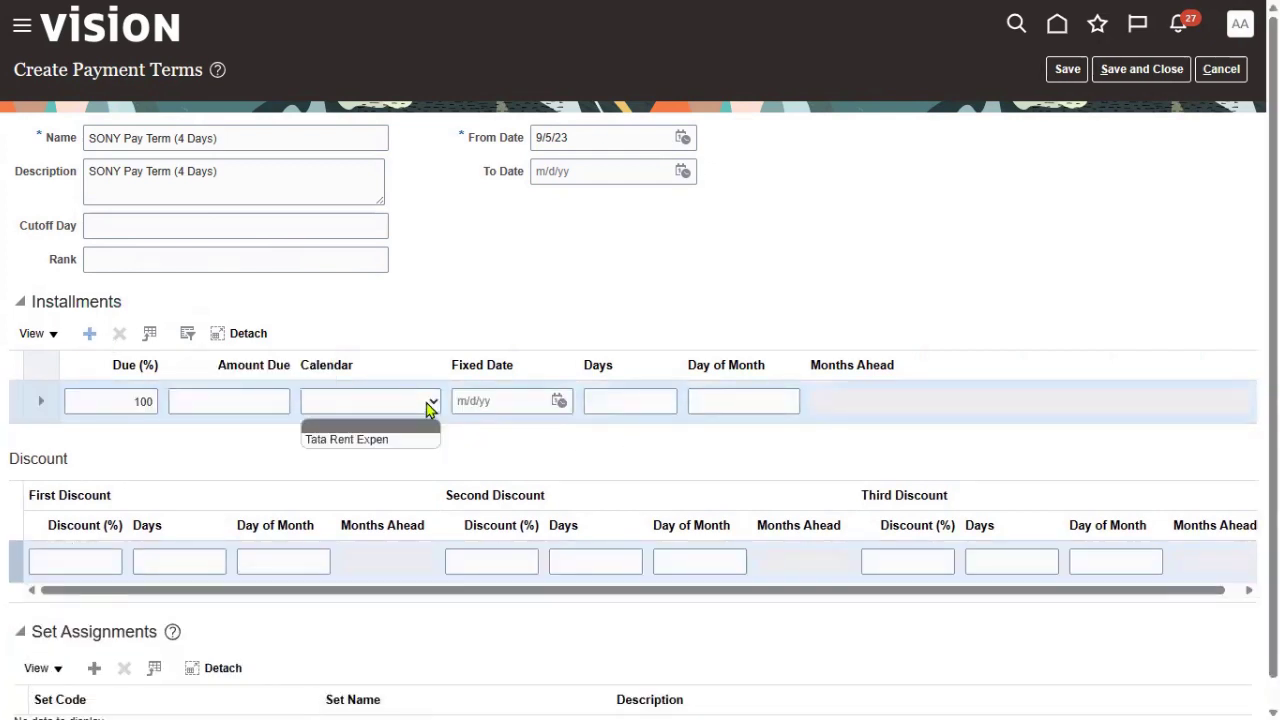
pyautogui.click(615, 398)
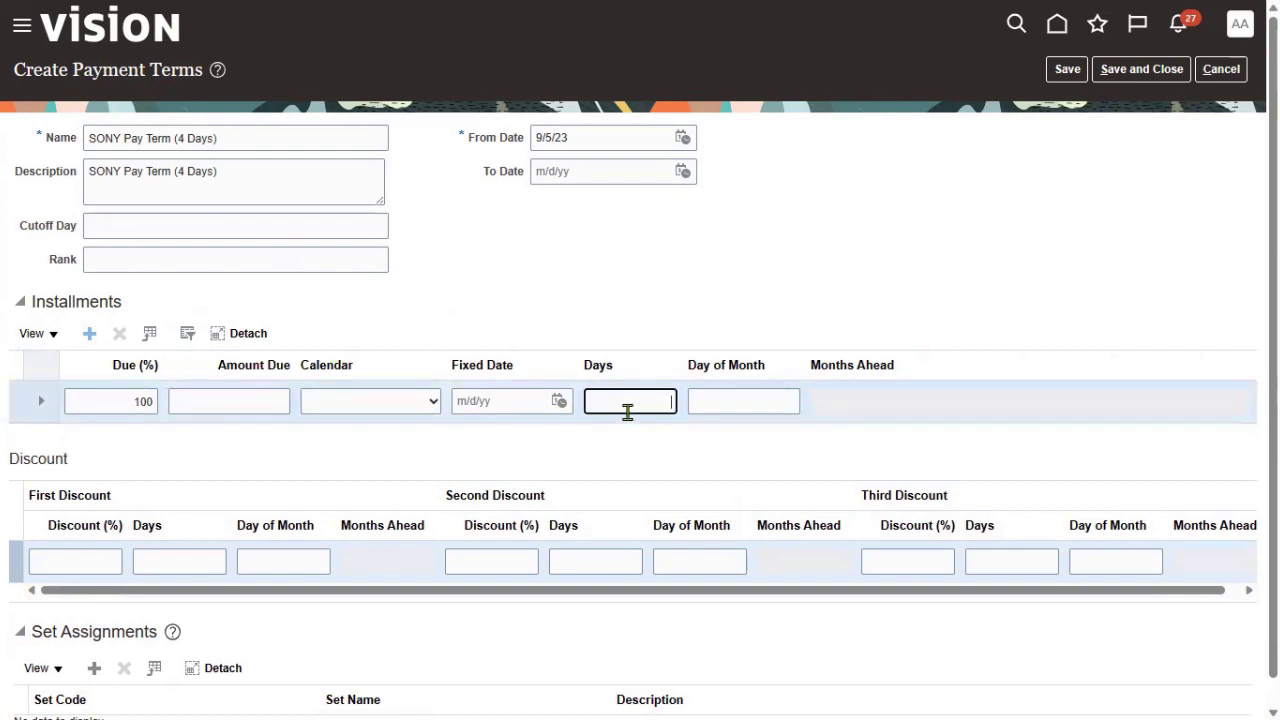
pyautogui.click(760, 260)
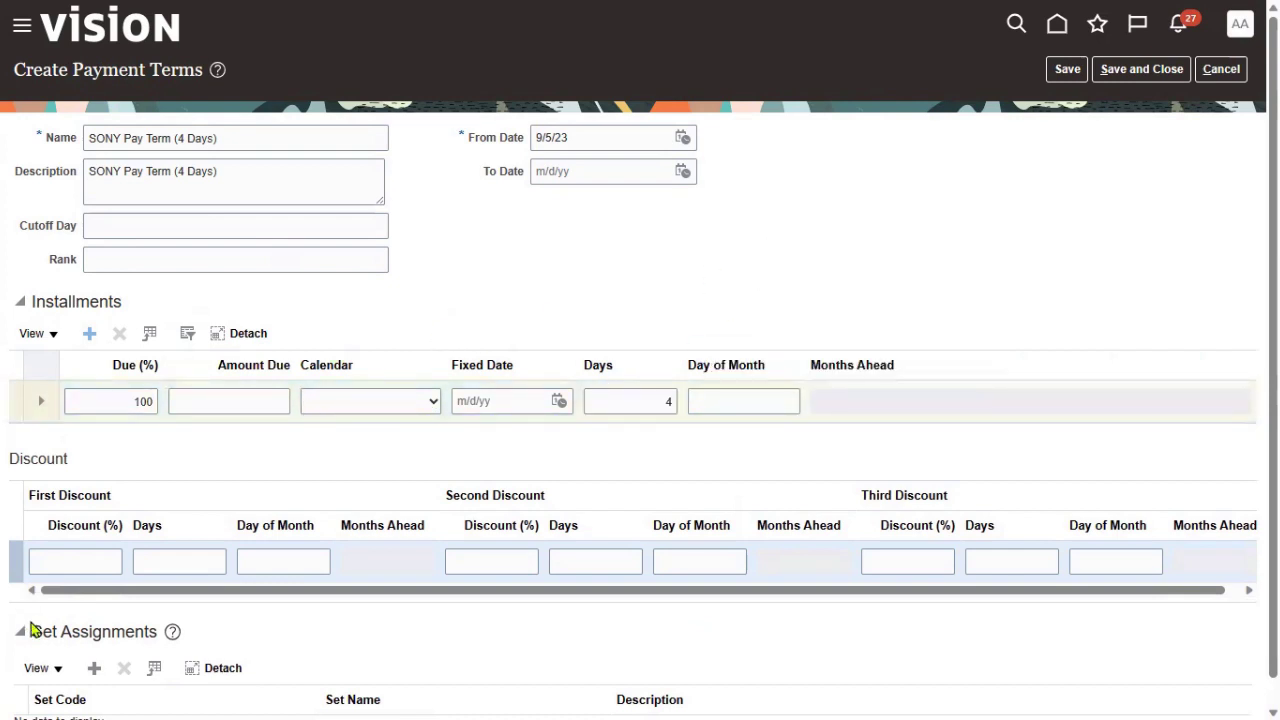
# Step: Add a set assignment to the 4-day payment term with the set code COMMON
pyautogui.moveTo(34, 630); pyautogui.dragTo(153, 632)
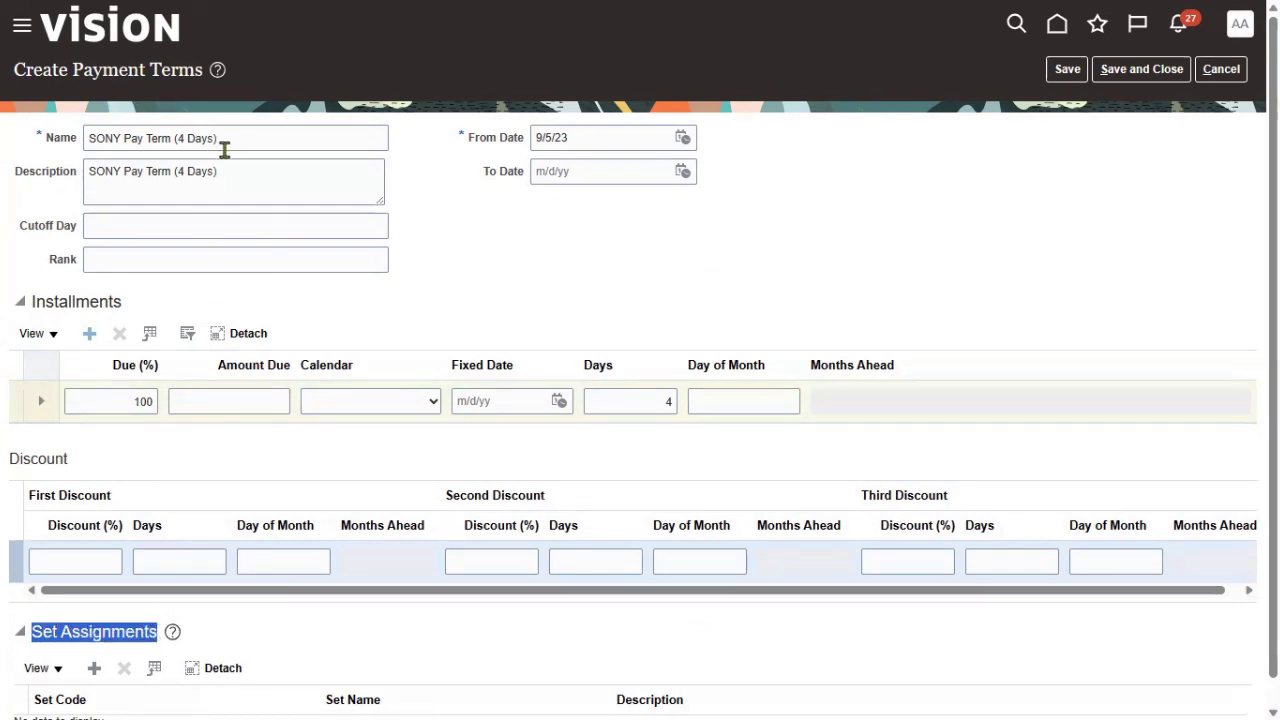
pyautogui.moveTo(228, 138); pyautogui.dragTo(84, 140)
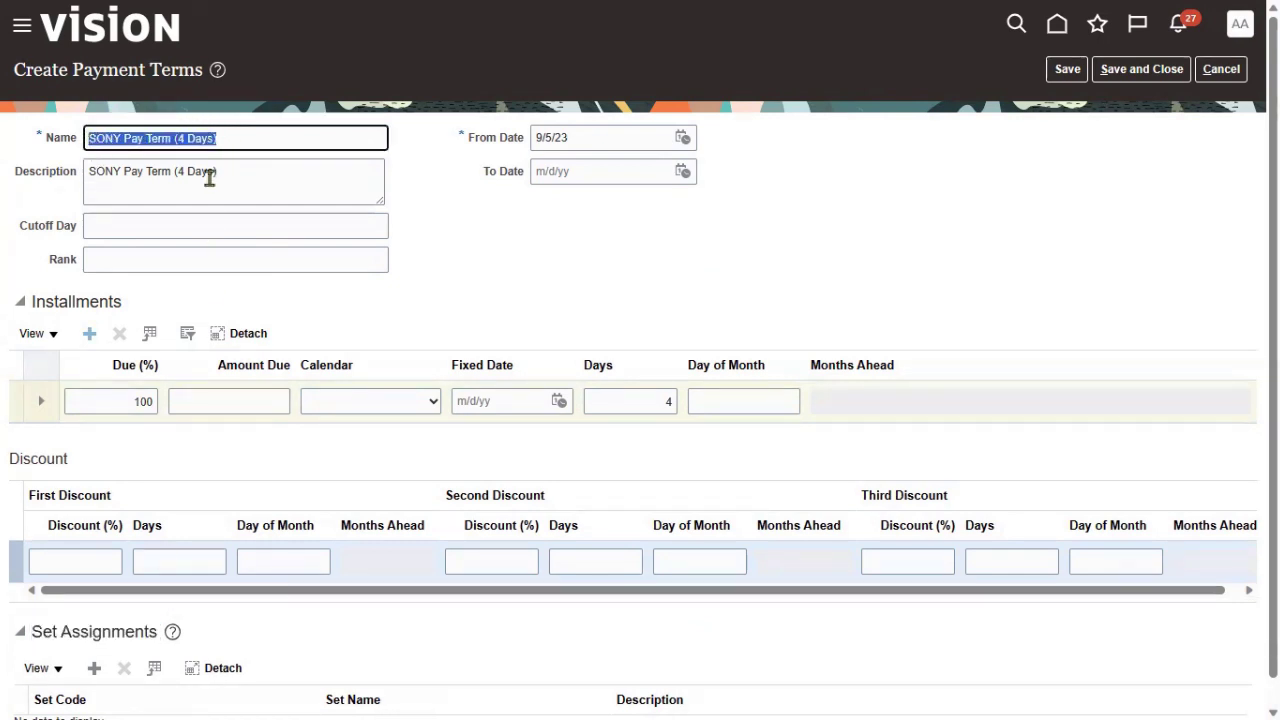
pyautogui.click(96, 668)
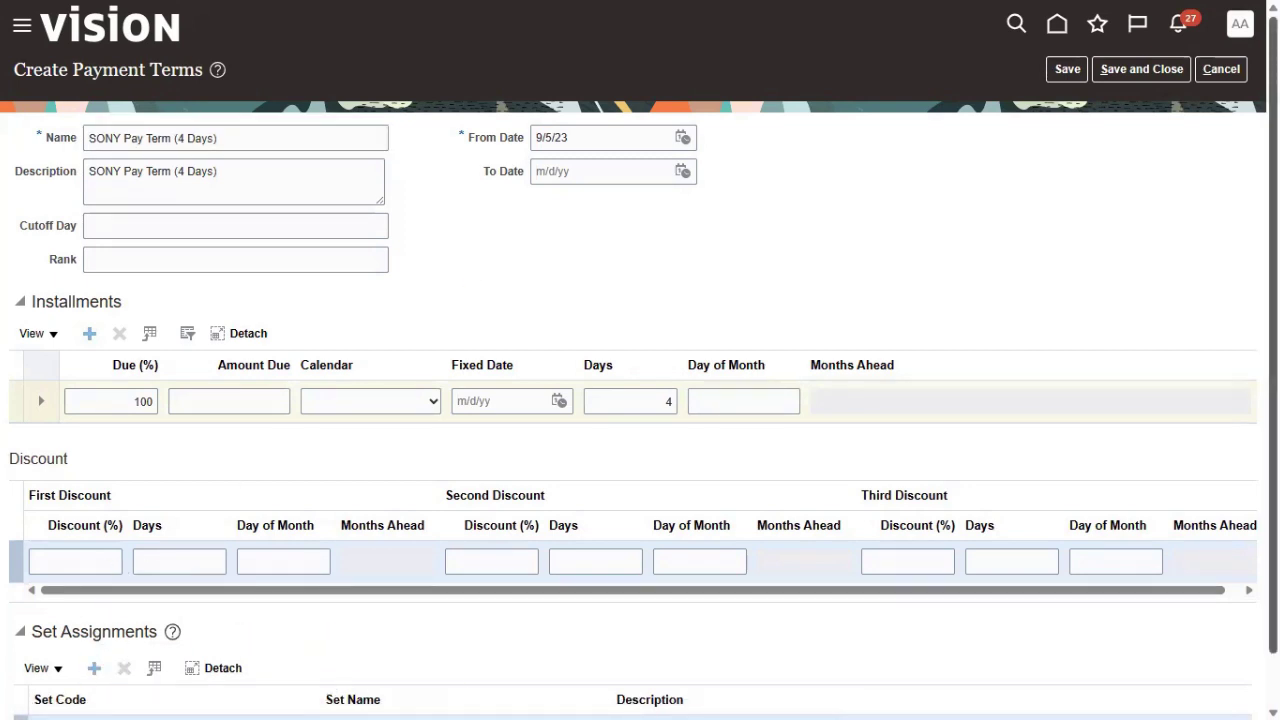
pyautogui.click(238, 696)
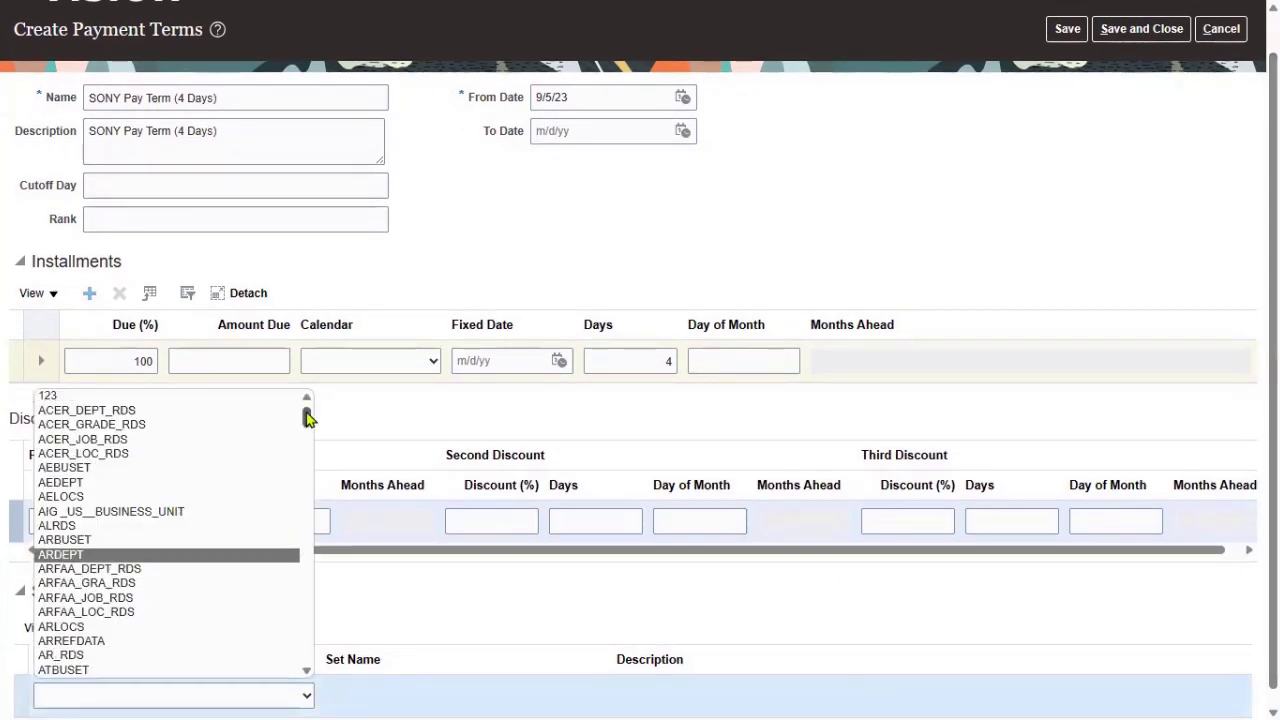
pyautogui.moveTo(308, 417); pyautogui.dragTo(310, 480)
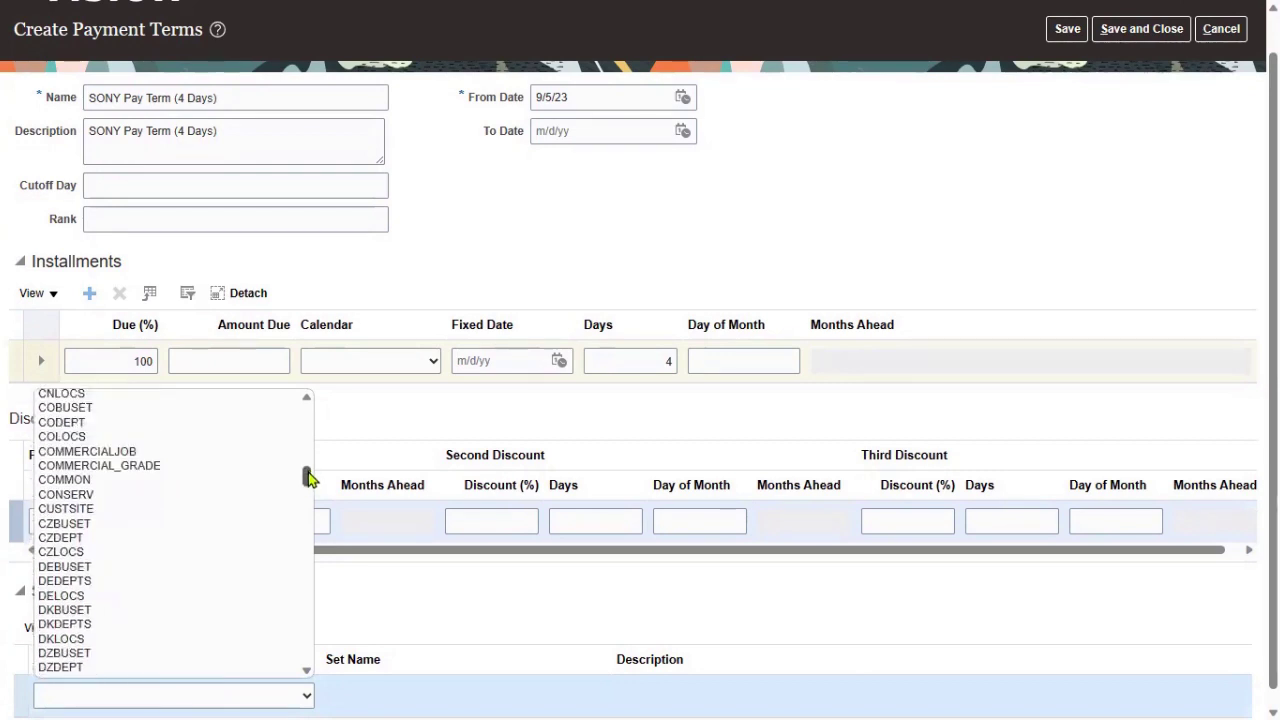
pyautogui.click(210, 481)
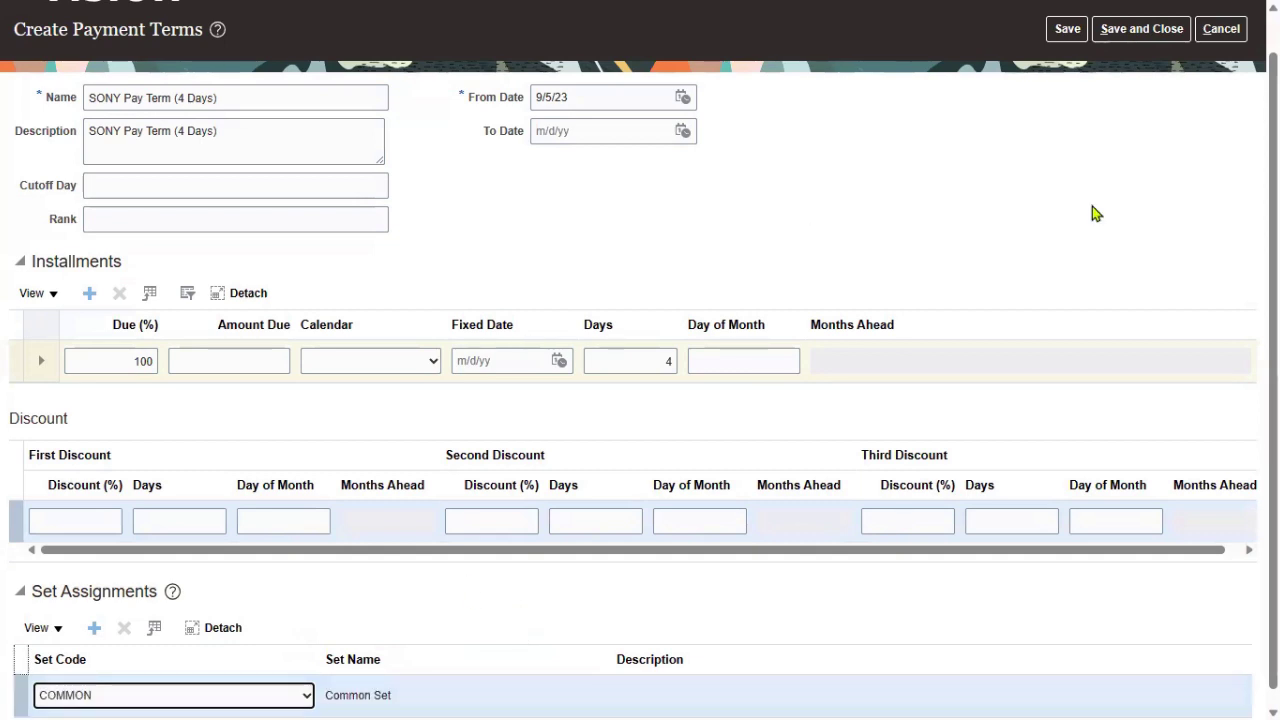
# Step: Save the 4-day payment term, review its entries, and close it to return to the payment terms list
pyautogui.scroll(1, 1165, 213)
pyautogui.click(1068, 70)
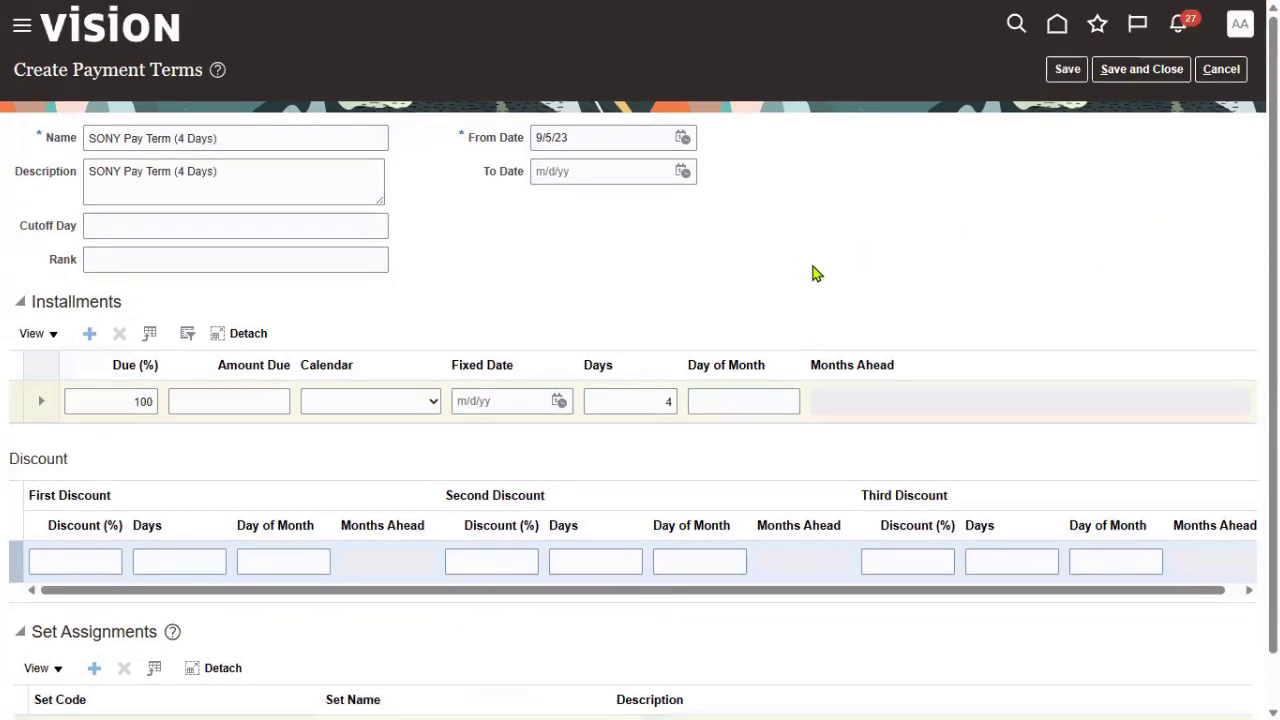
pyautogui.moveTo(253, 138); pyautogui.dragTo(92, 137)
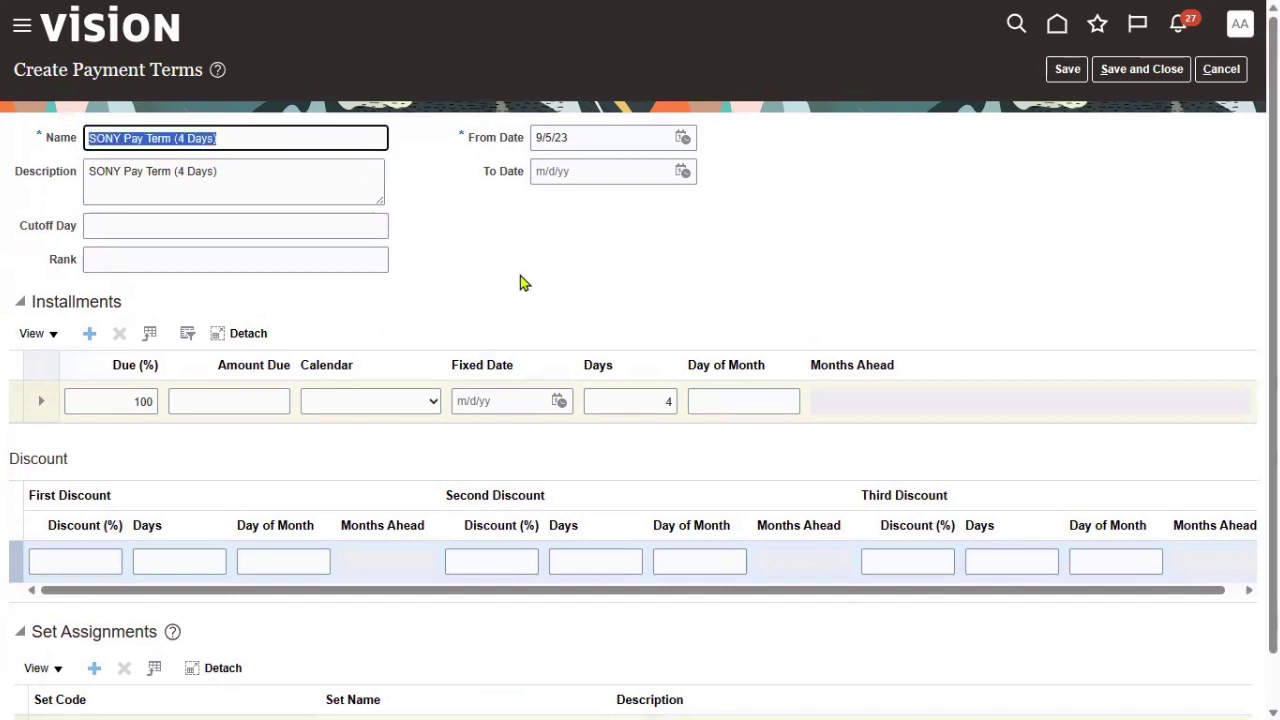
pyautogui.scroll(-1, 266, 571)
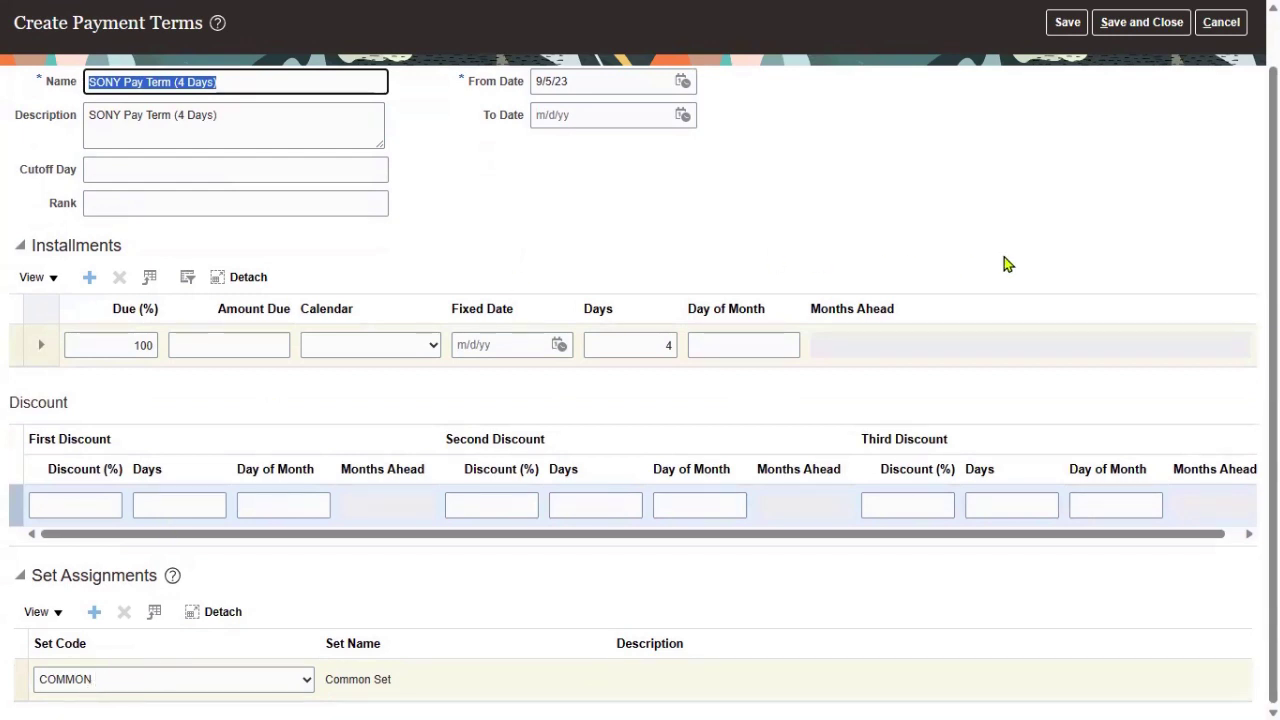
pyautogui.scroll(1, 1004, 257)
pyautogui.click(1127, 70)
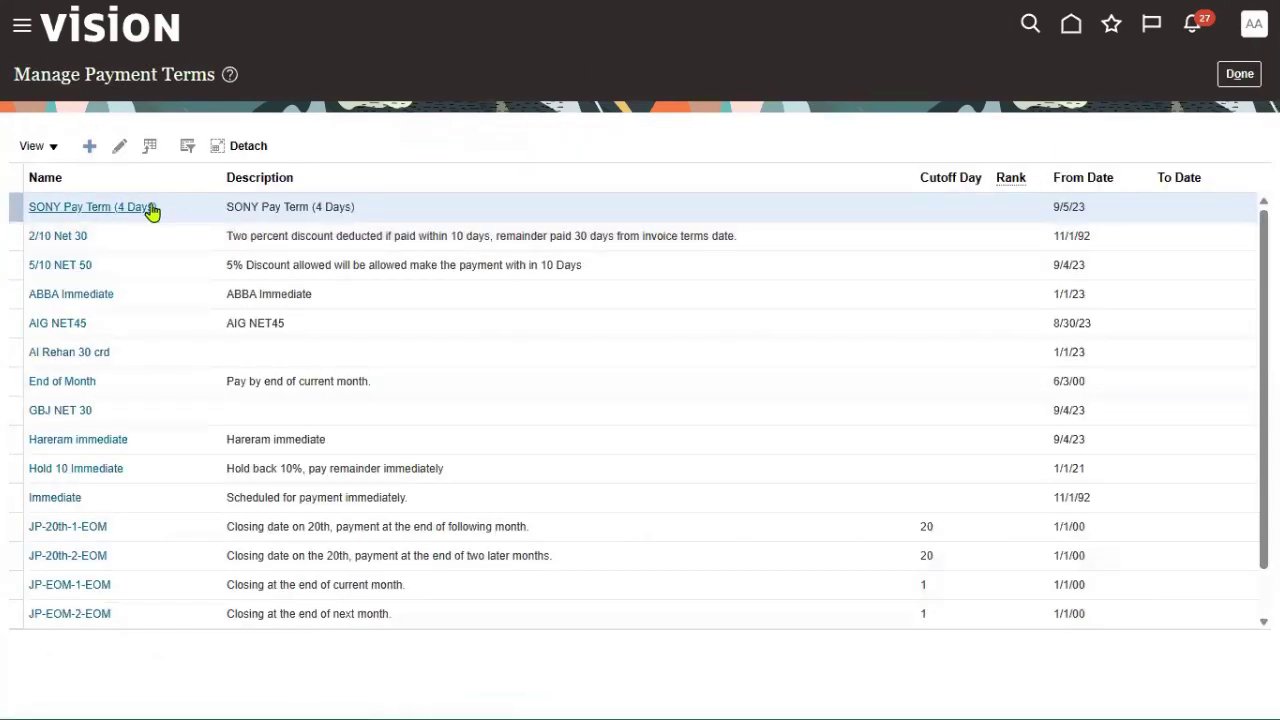
# Step: Create another payment term with "SONY Pay term (15 Days)" as both its name and description
pyautogui.click(89, 146)
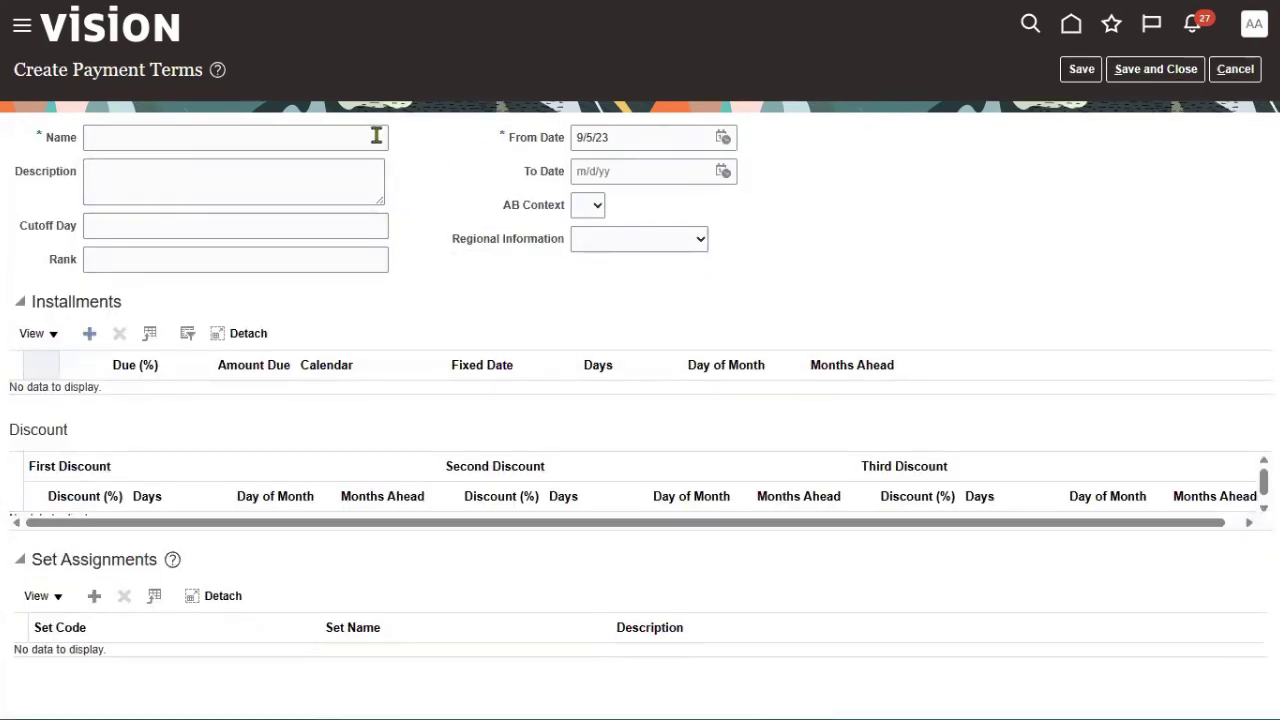
pyautogui.click(376, 136)
pyautogui.write('SONY Pay term (15 Days')
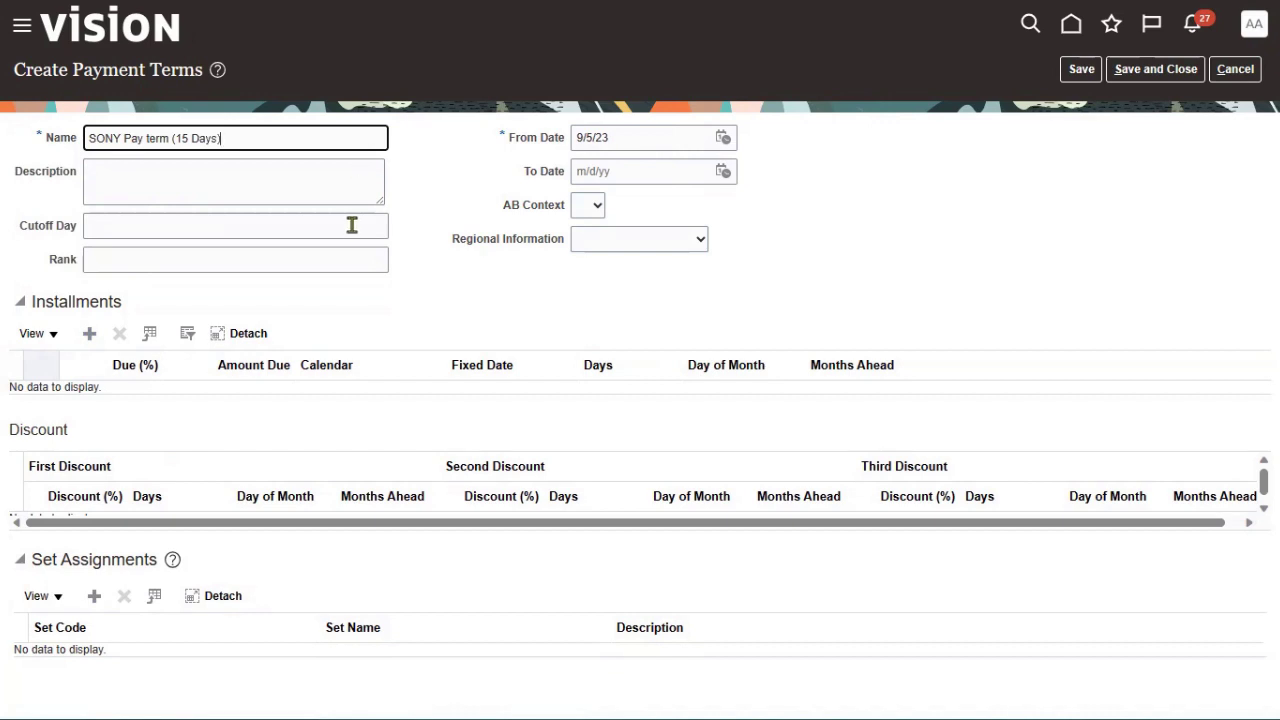
pyautogui.hotkey('ctrl', 'a')
pyautogui.hotkey('ctrl', 'c')
pyautogui.click(320, 199)
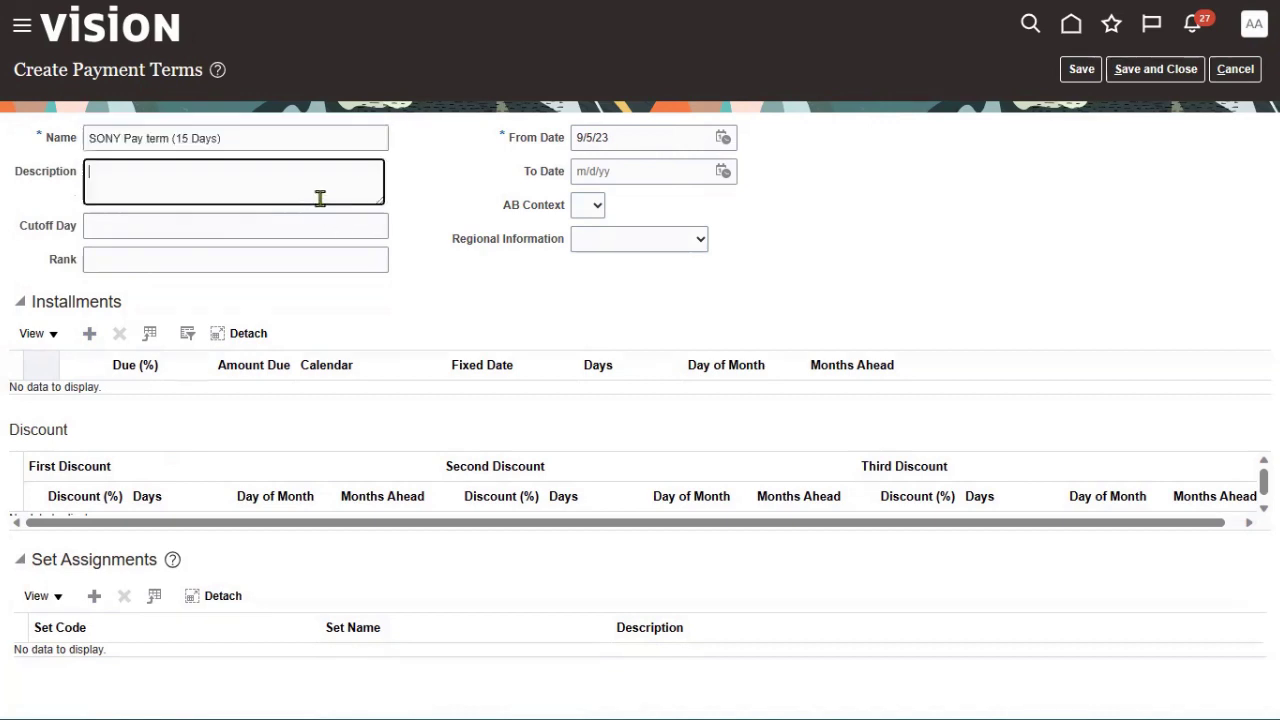
pyautogui.hotkey('ctrl', 'v')
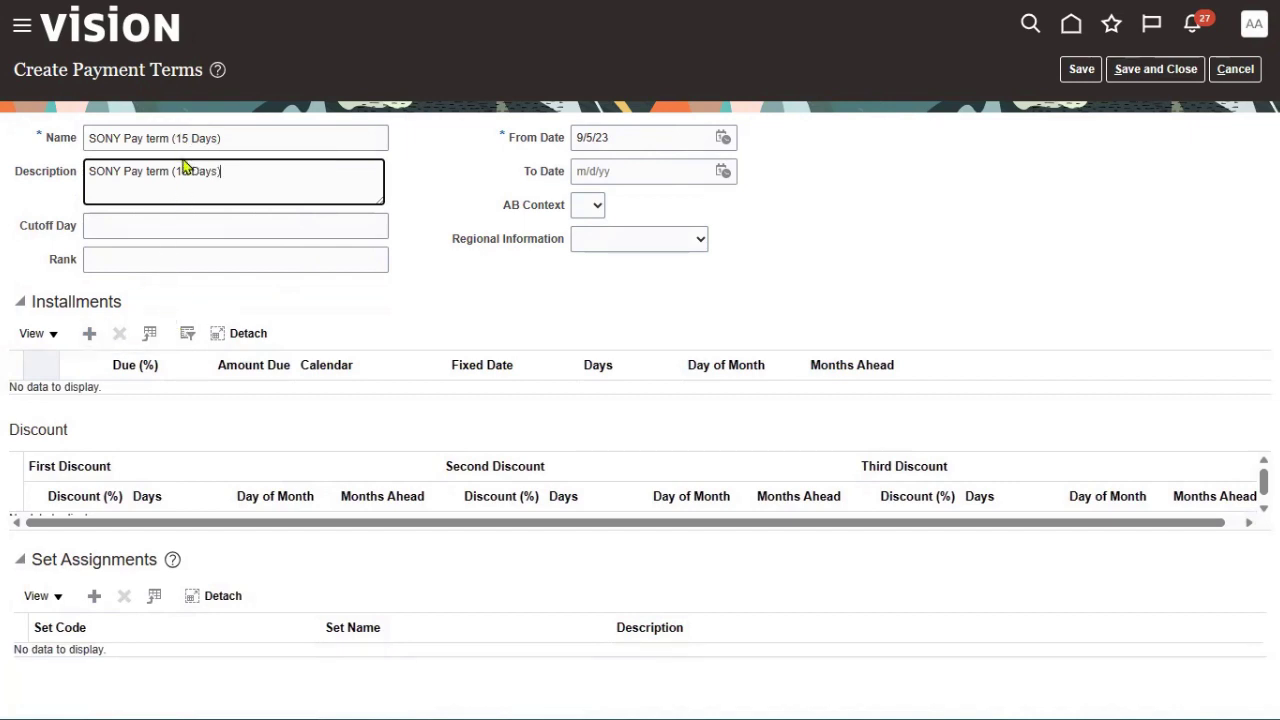
# Step: Change the new payment term's name and description to "SONY Pay term (15 Days - 70% , 5 Days 30%)"
pyautogui.click(218, 138)
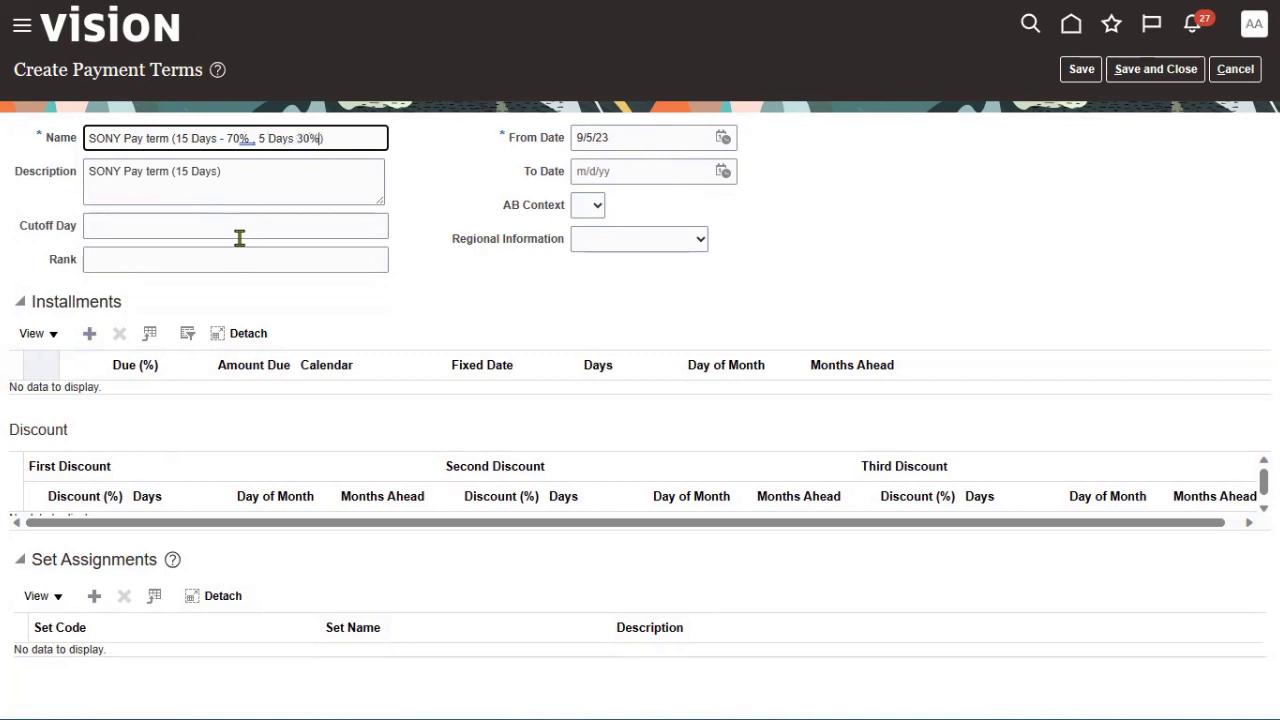
pyautogui.hotkey('ctrl', 'a')
pyautogui.press('Tab')
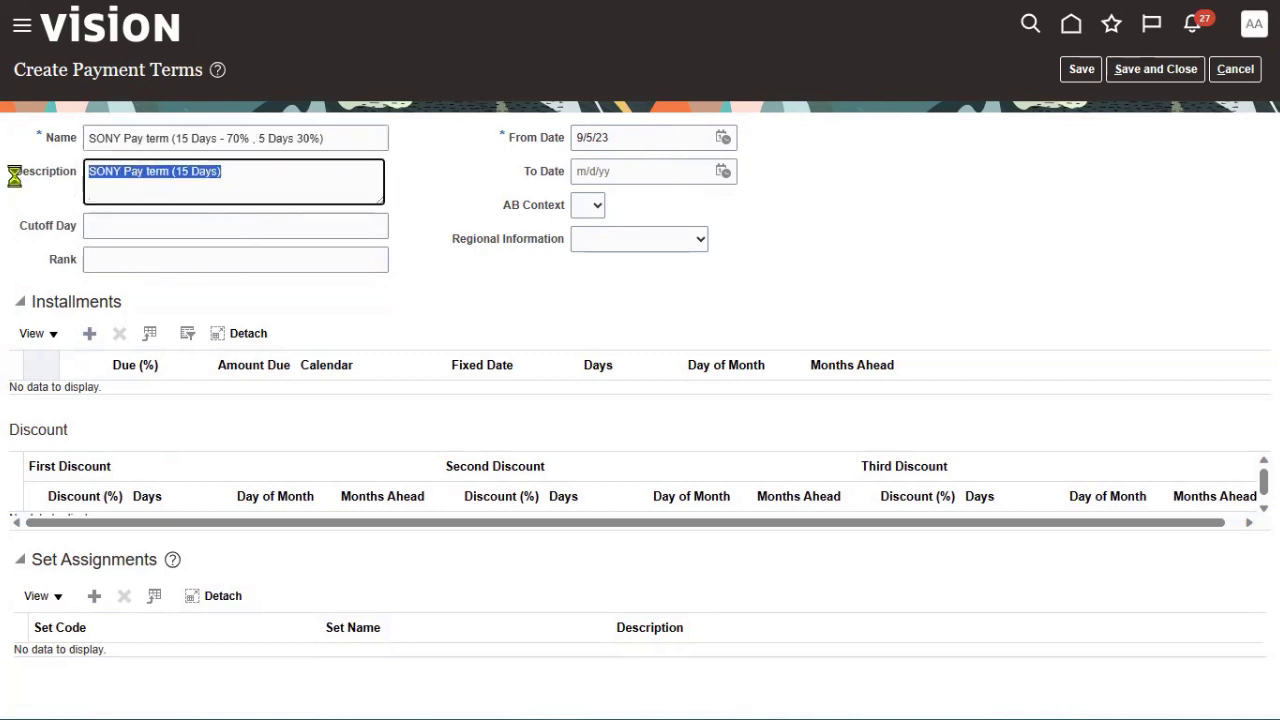
pyautogui.hotkey('ctrl', 'v')
# Step: Add the first installment with 70 percent due in 15 days
pyautogui.click(90, 337)
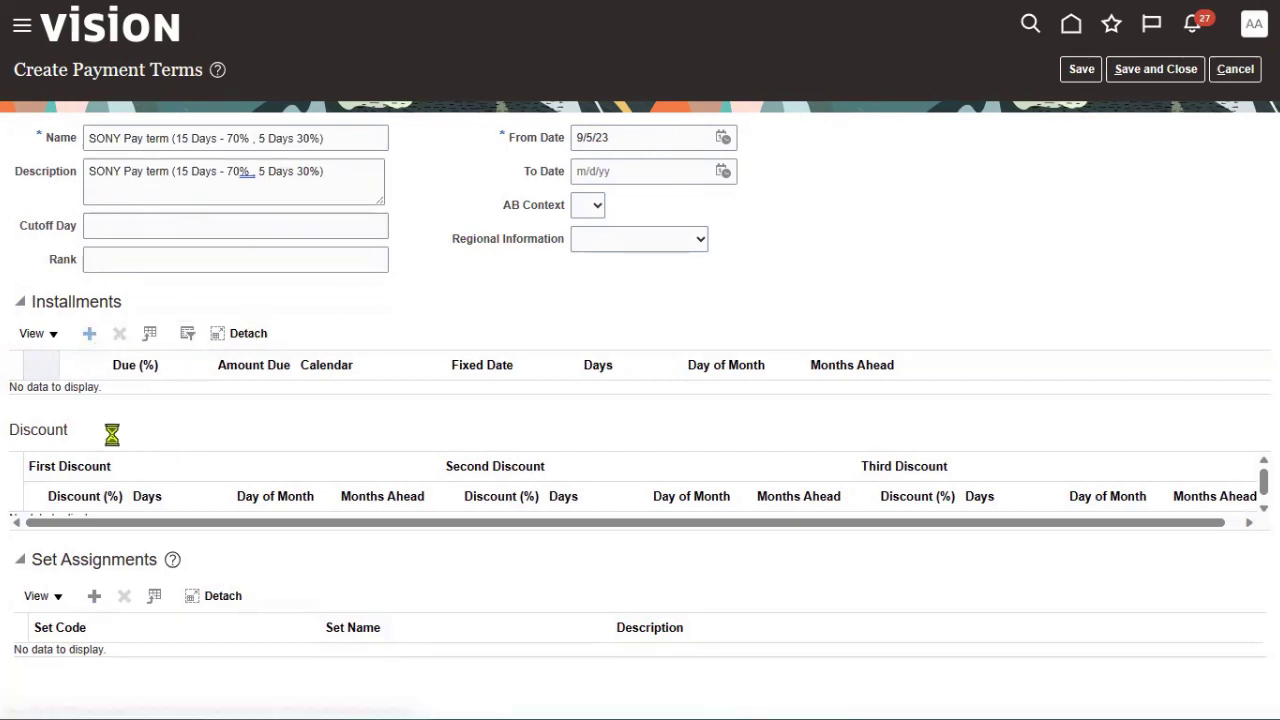
pyautogui.click(125, 399)
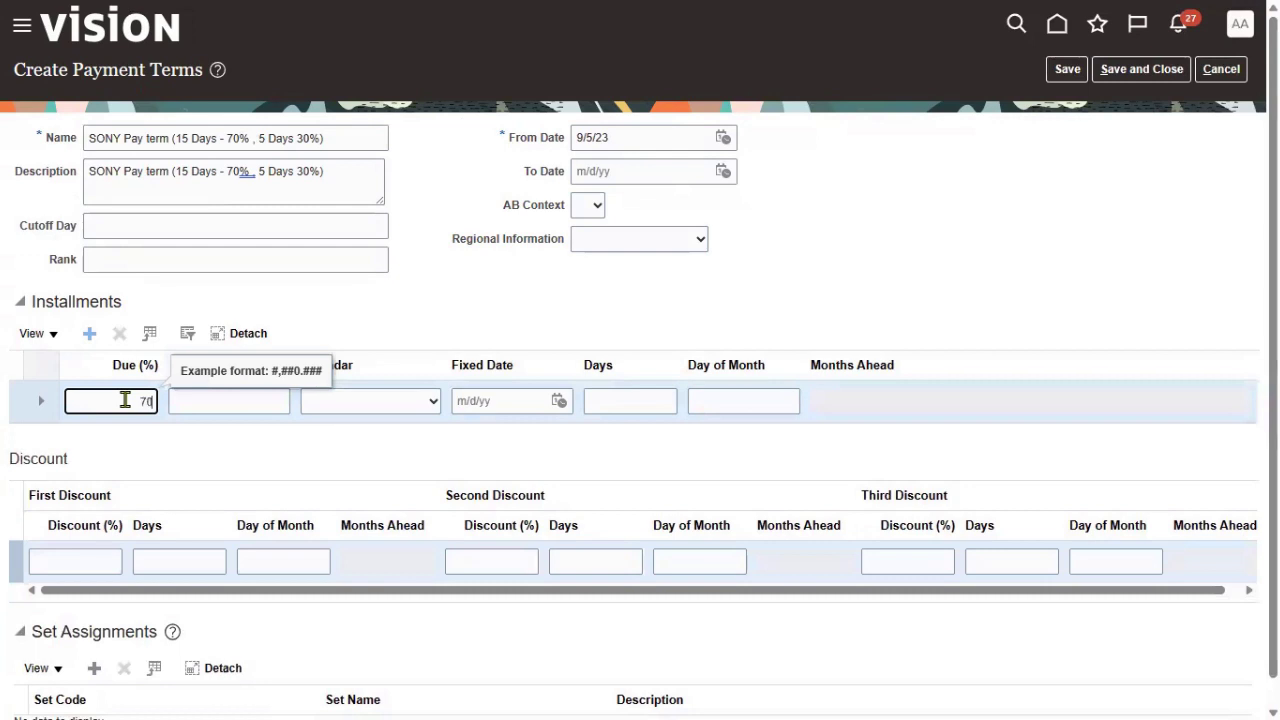
pyautogui.write('70')
pyautogui.click(613, 403)
pyautogui.write('15')
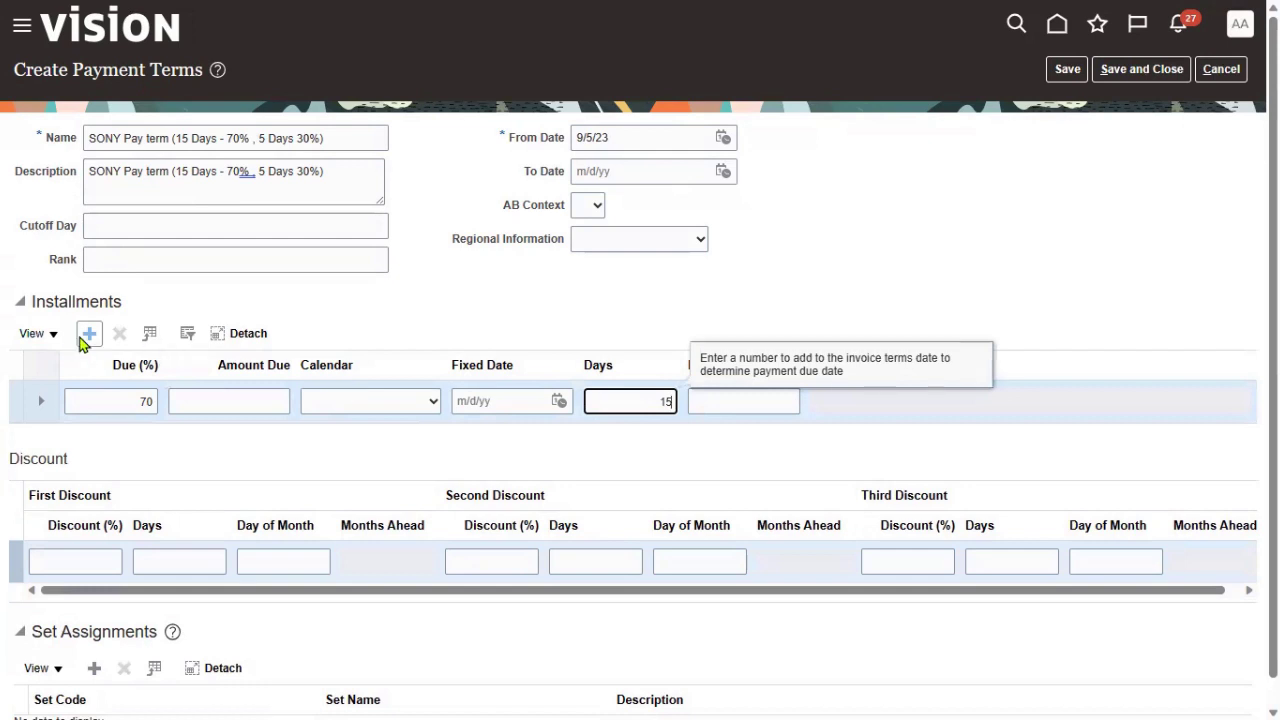
# Step: Add a second installment with 30 percent due in 5 days
pyautogui.click(89, 333)
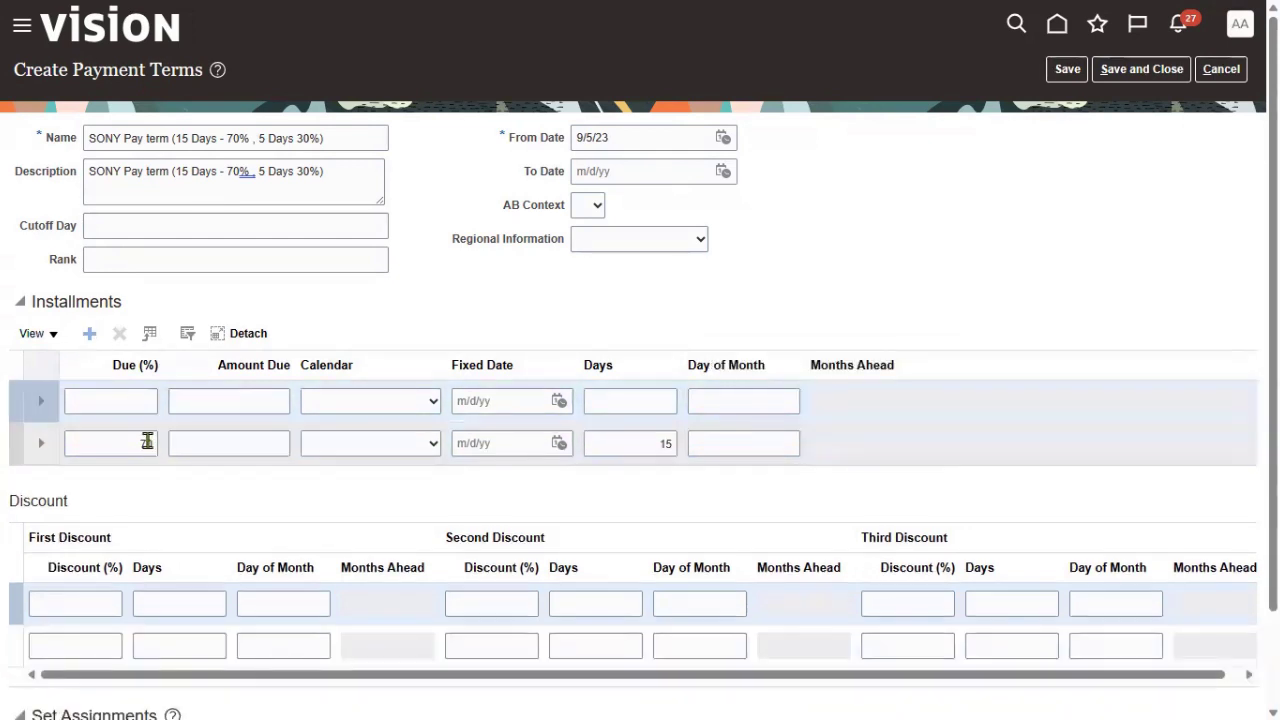
pyautogui.click(146, 401)
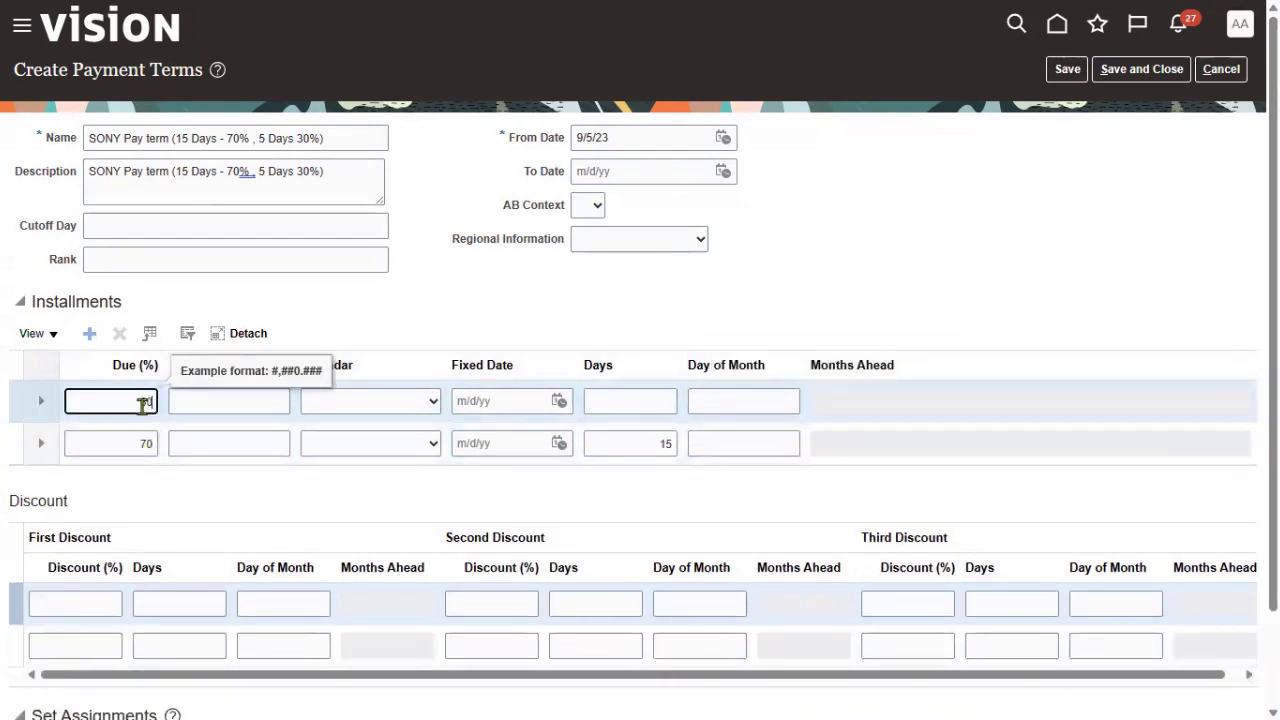
pyautogui.write('30')
pyautogui.click(637, 401)
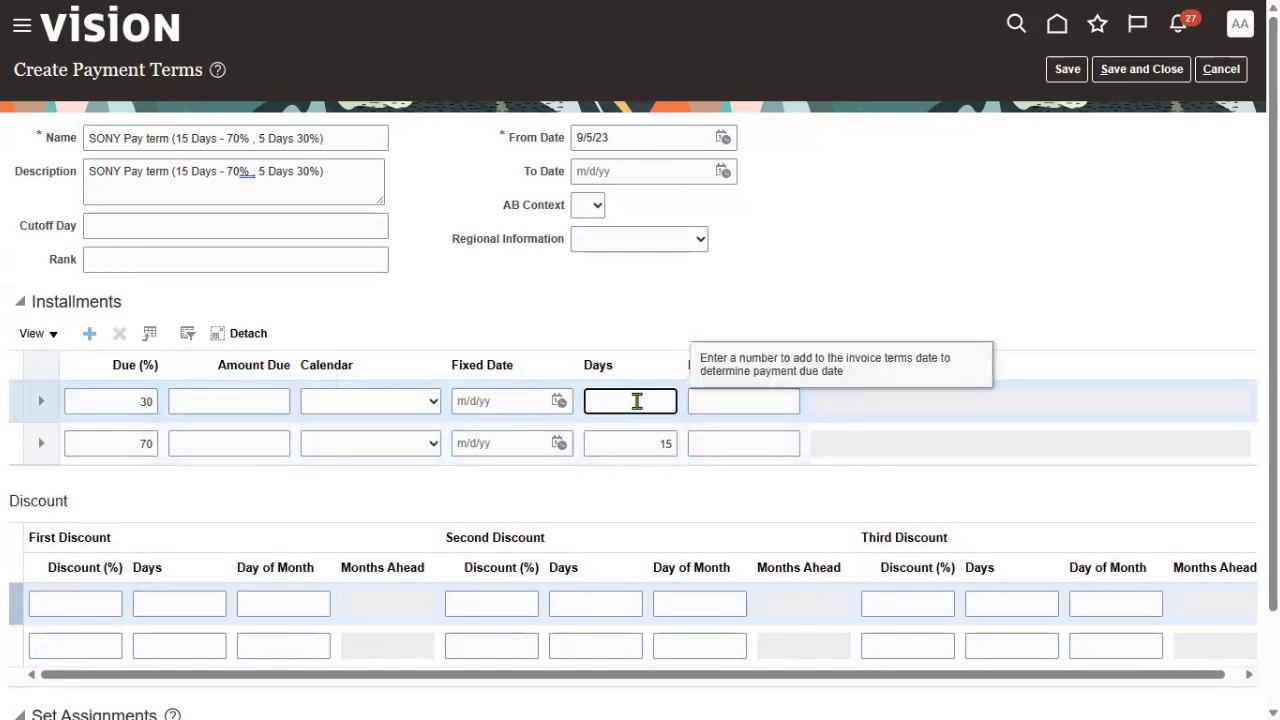
pyautogui.click(655, 263)
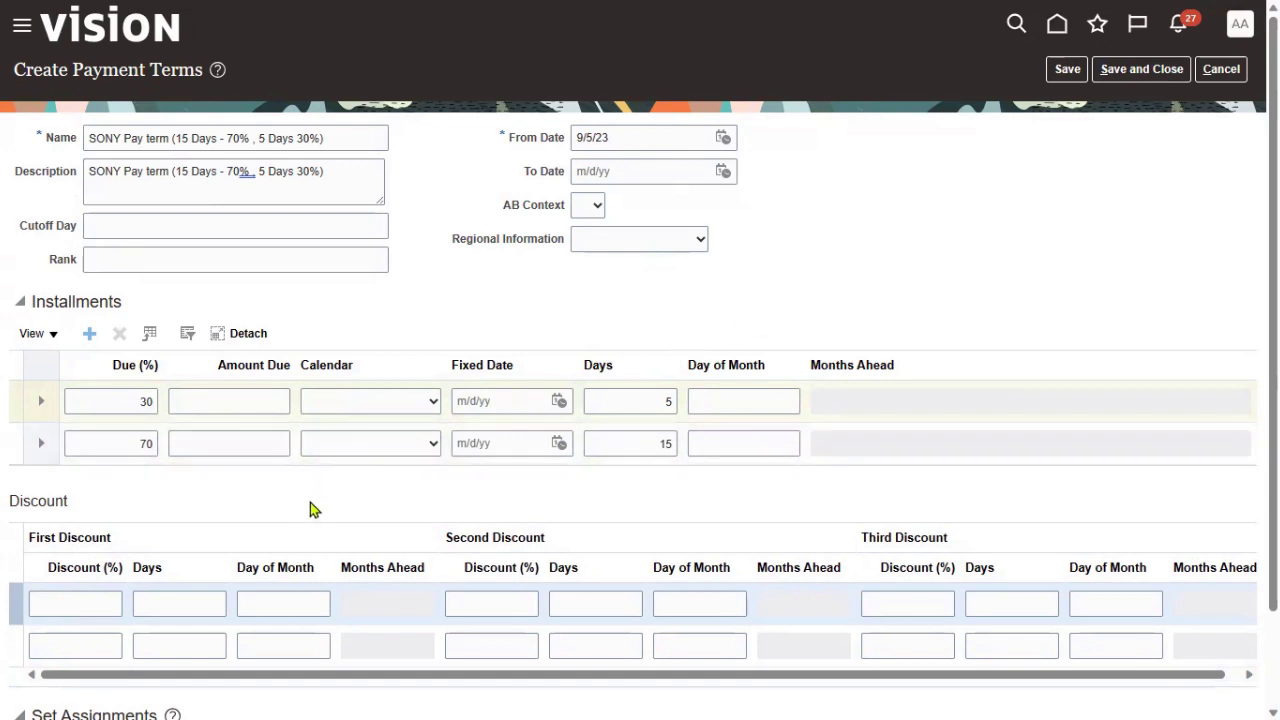
# Step: Try to add a set assignment to the 70/30 payment term using the SONY reference data set code
pyautogui.scroll(-1, 300, 510)
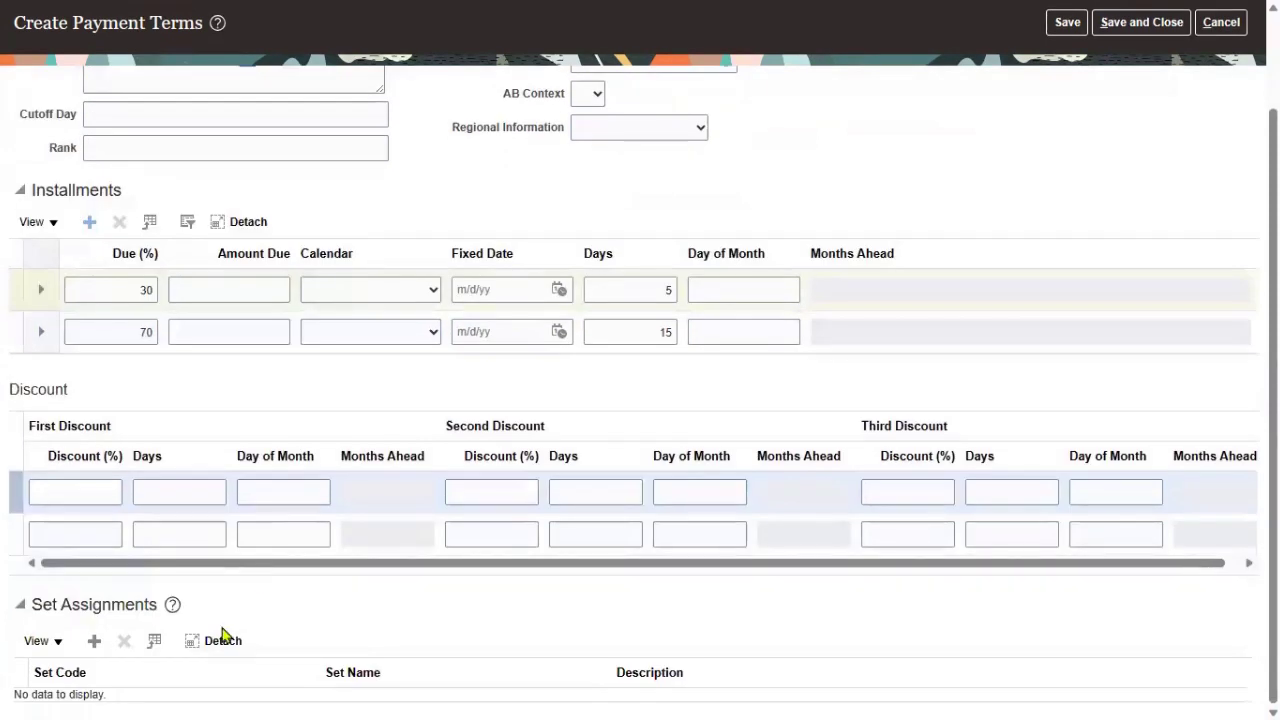
pyautogui.click(94, 640)
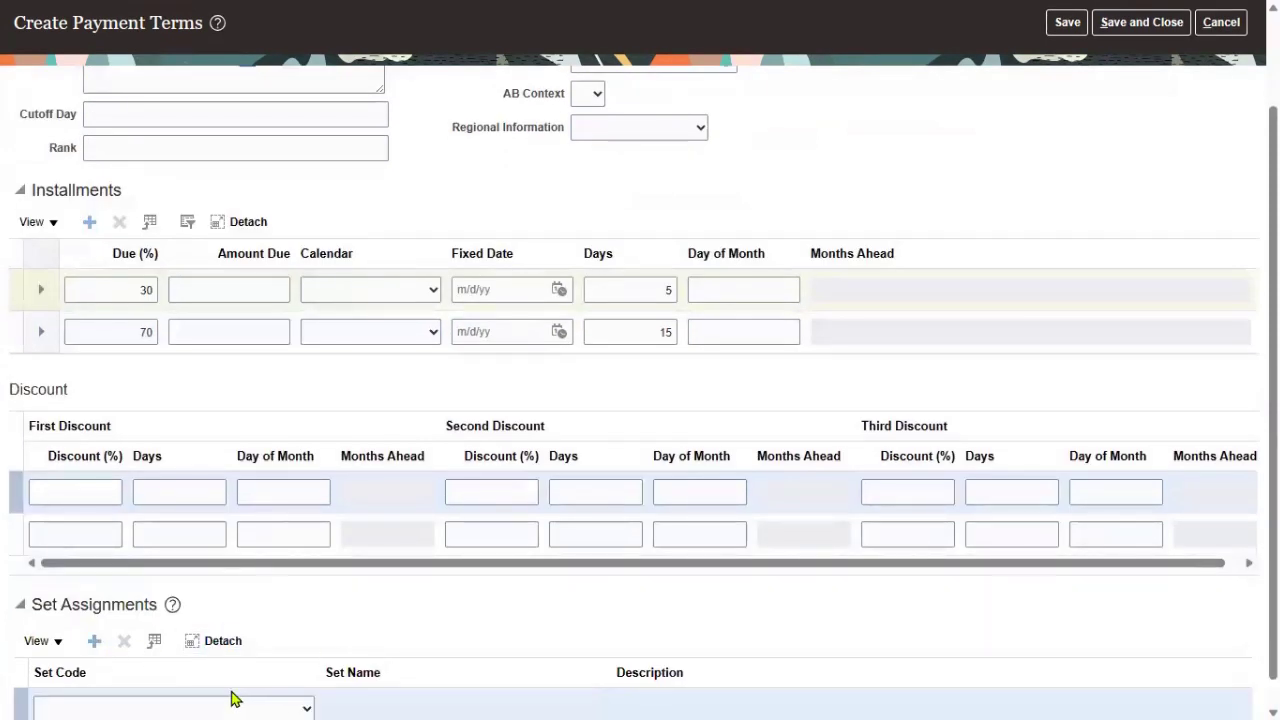
pyautogui.click(231, 698)
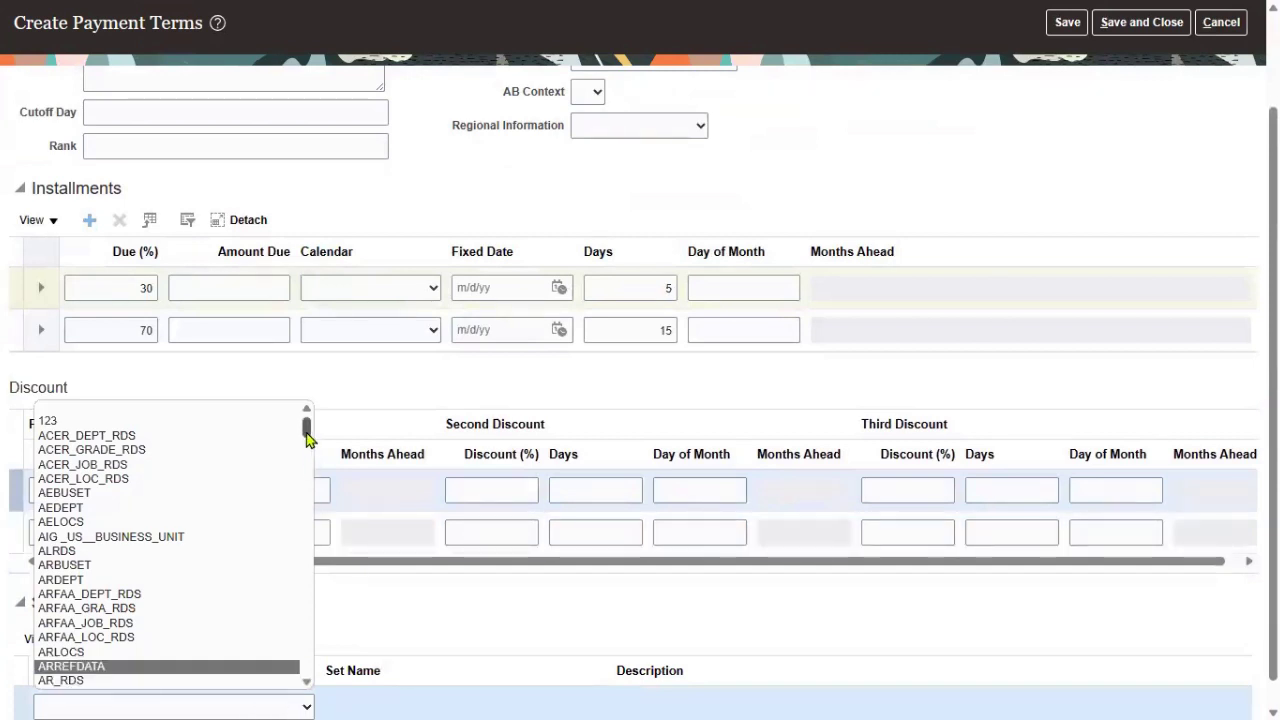
pyautogui.moveTo(307, 438); pyautogui.dragTo(316, 686)
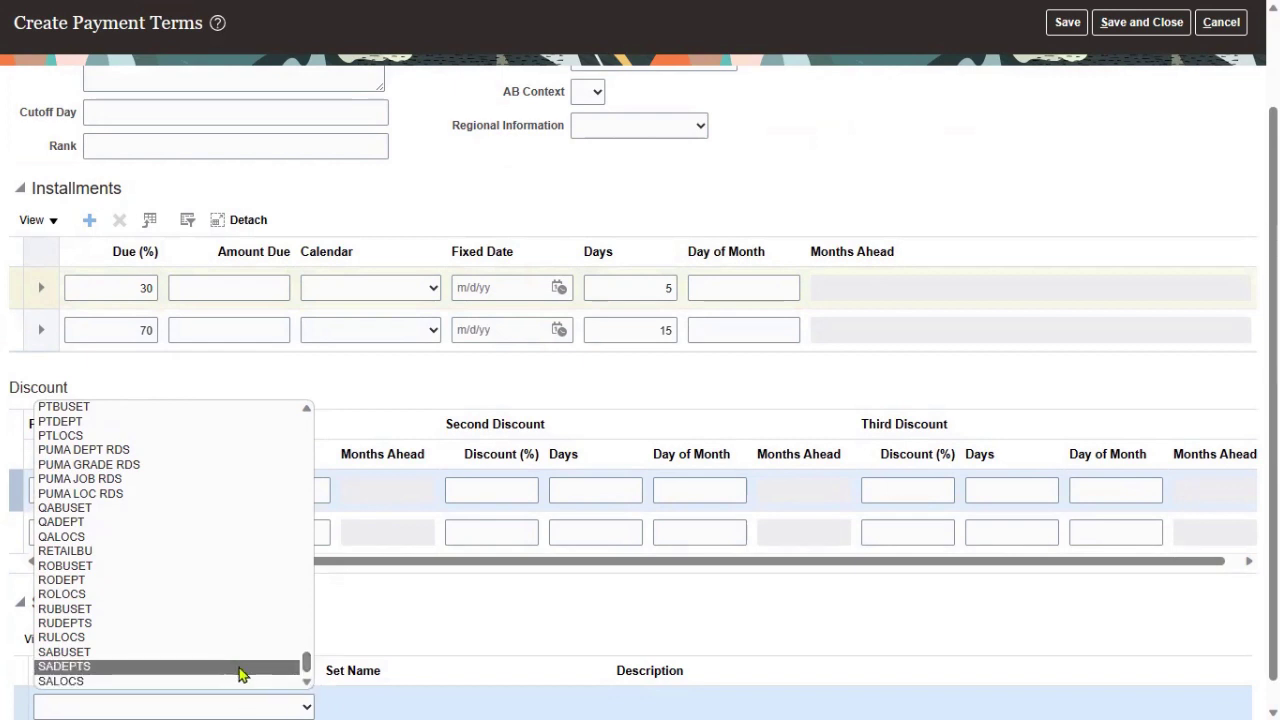
pyautogui.scroll(-1, 800, 636)
pyautogui.click(248, 688)
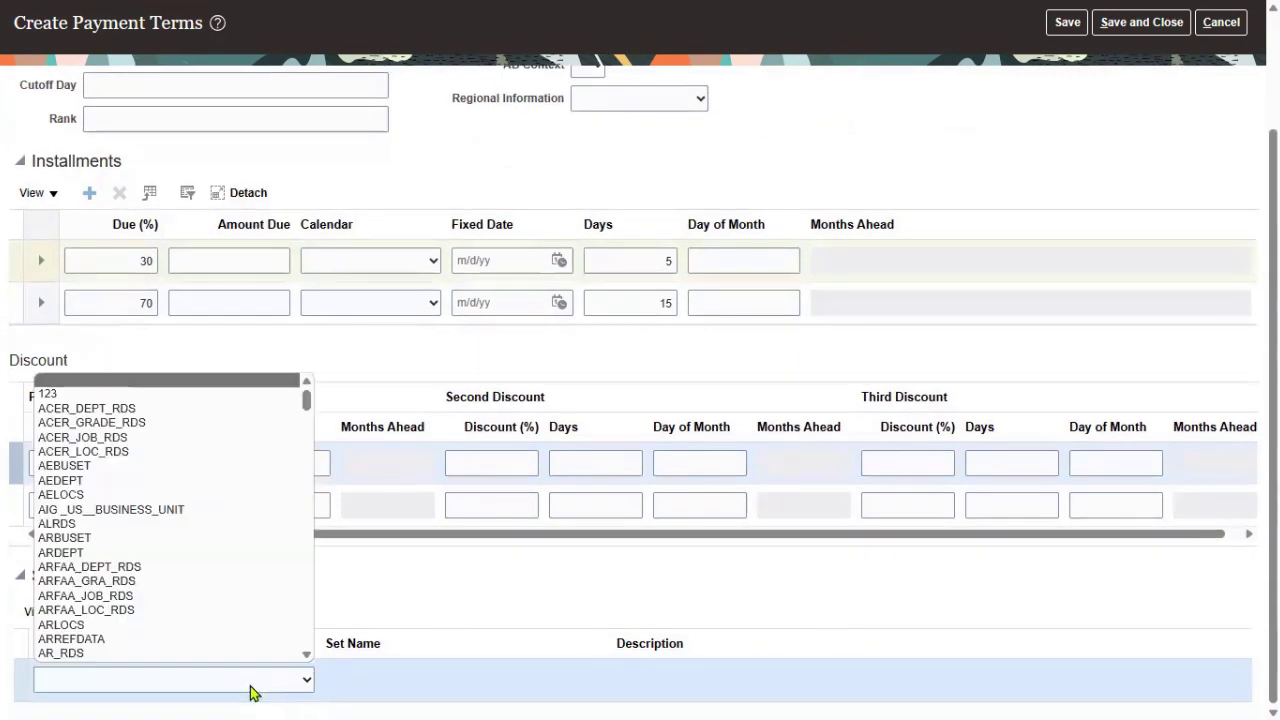
pyautogui.moveTo(306, 400); pyautogui.dragTo(300, 657)
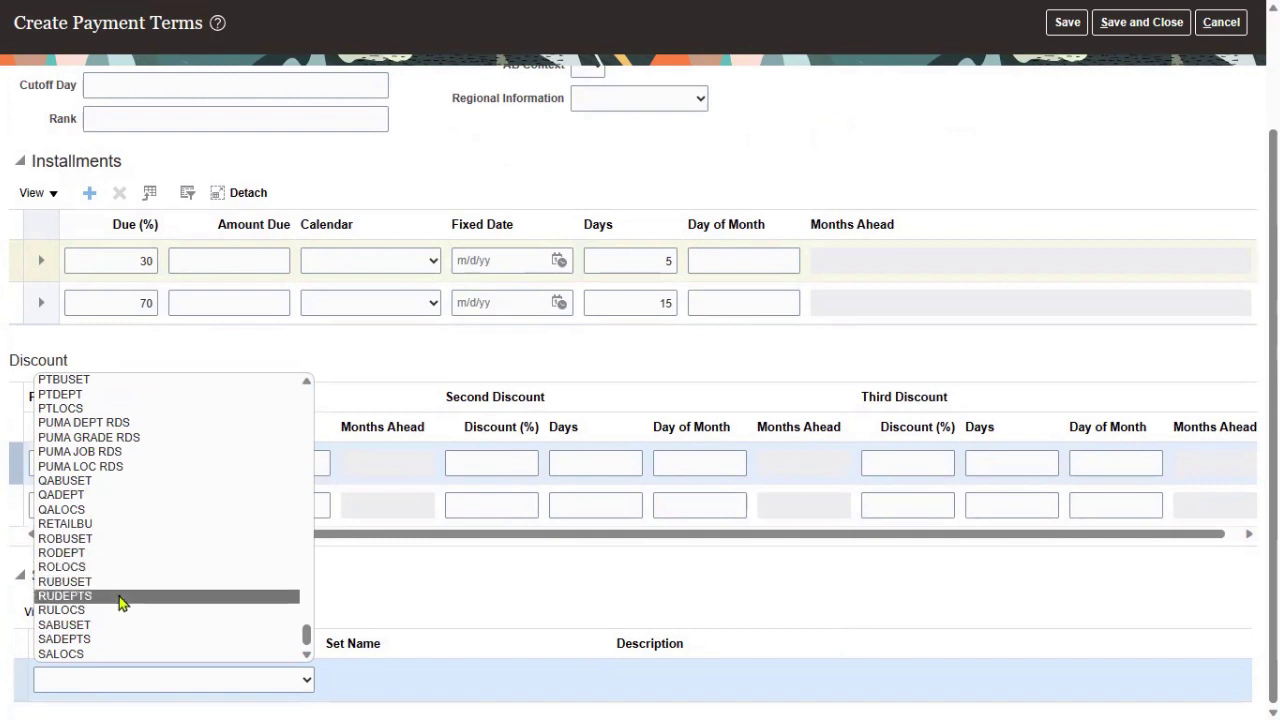
pyautogui.click(426, 597)
# Step: Save and close the new payment term and return to the Financials setup page
pyautogui.scroll(5, 1101, 278)
pyautogui.click(1143, 66)
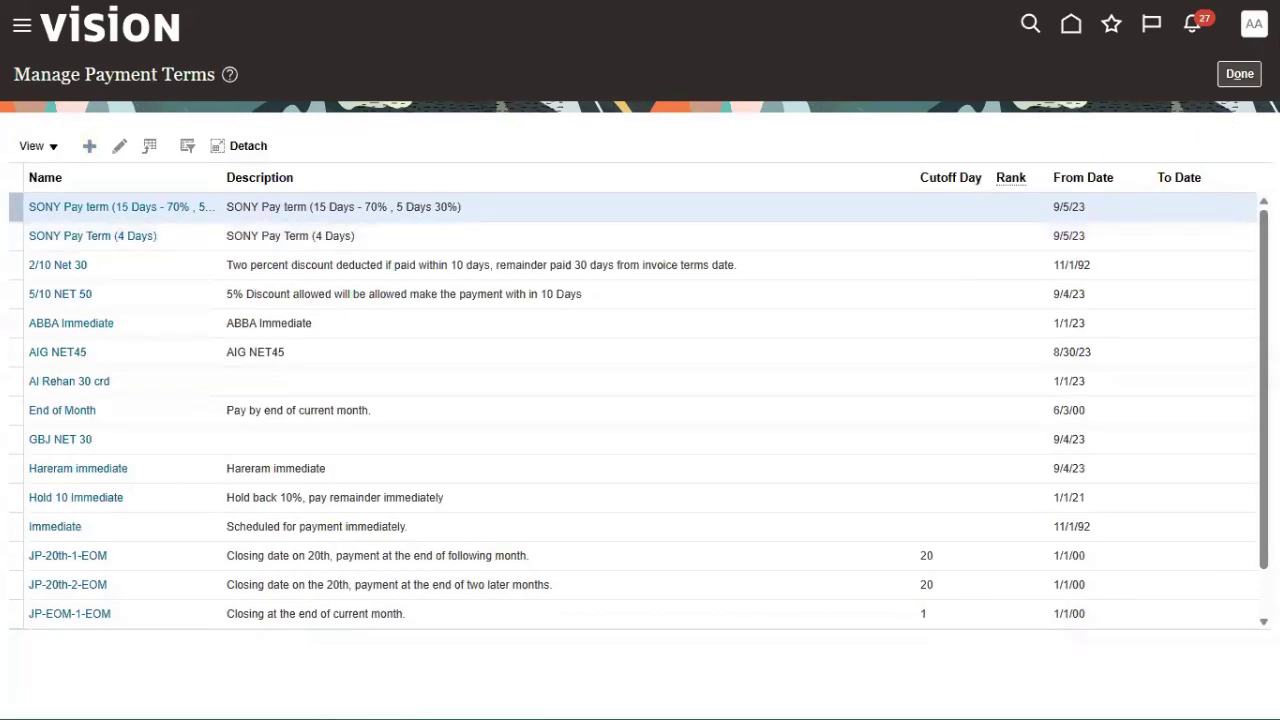
pyautogui.click(1239, 74)
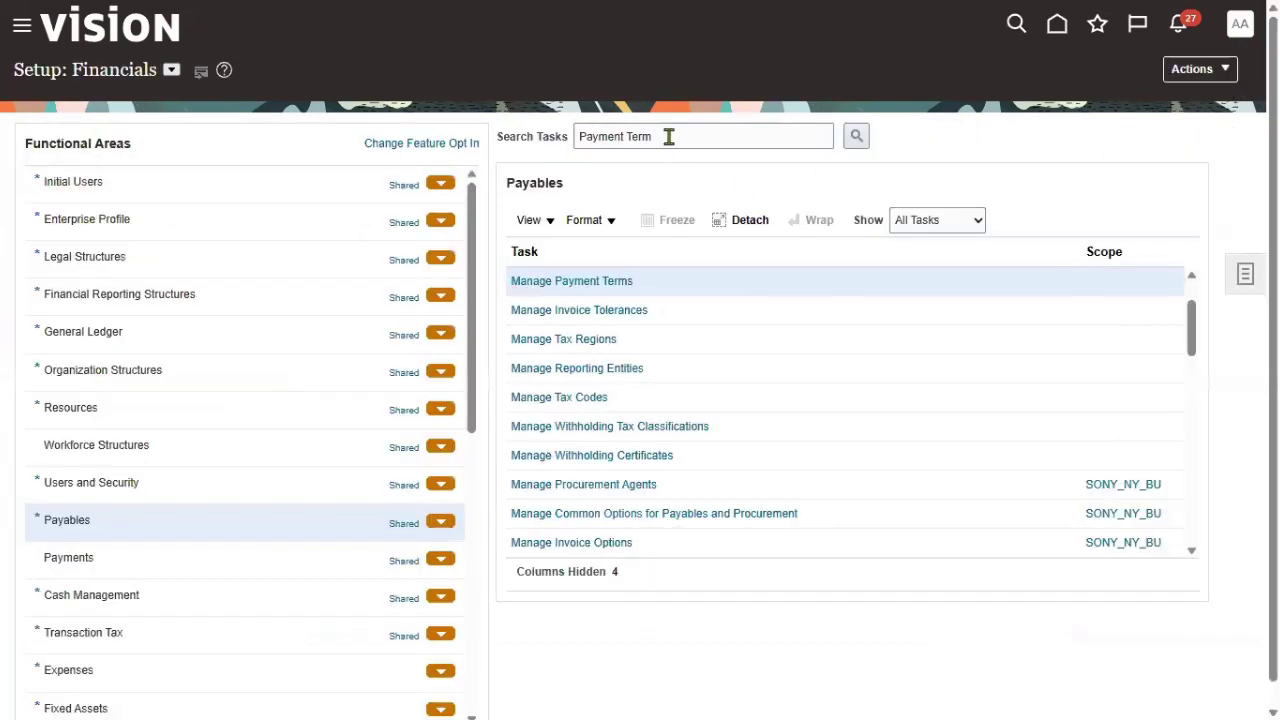
# Step: Search the setup tasks for "refere" and open Manage Reference Data Sets
pyautogui.moveTo(669, 134); pyautogui.dragTo(562, 139)
pyautogui.write('refere')
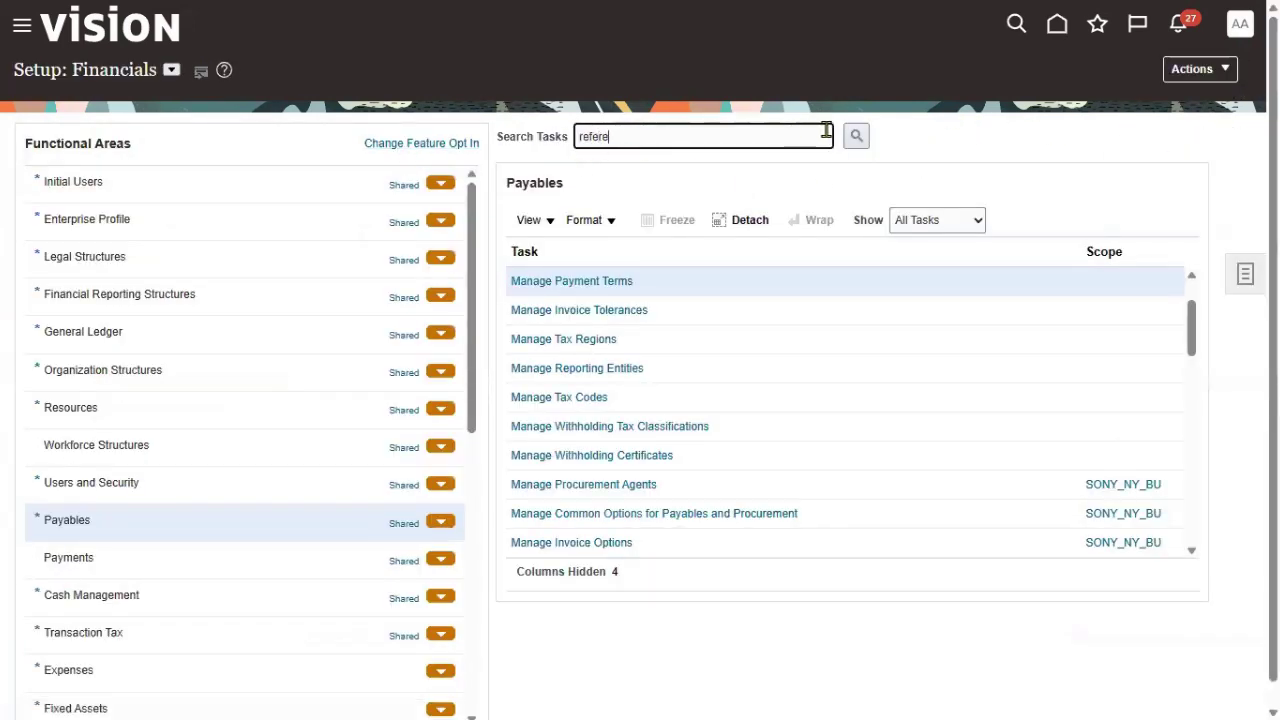
pyautogui.click(857, 136)
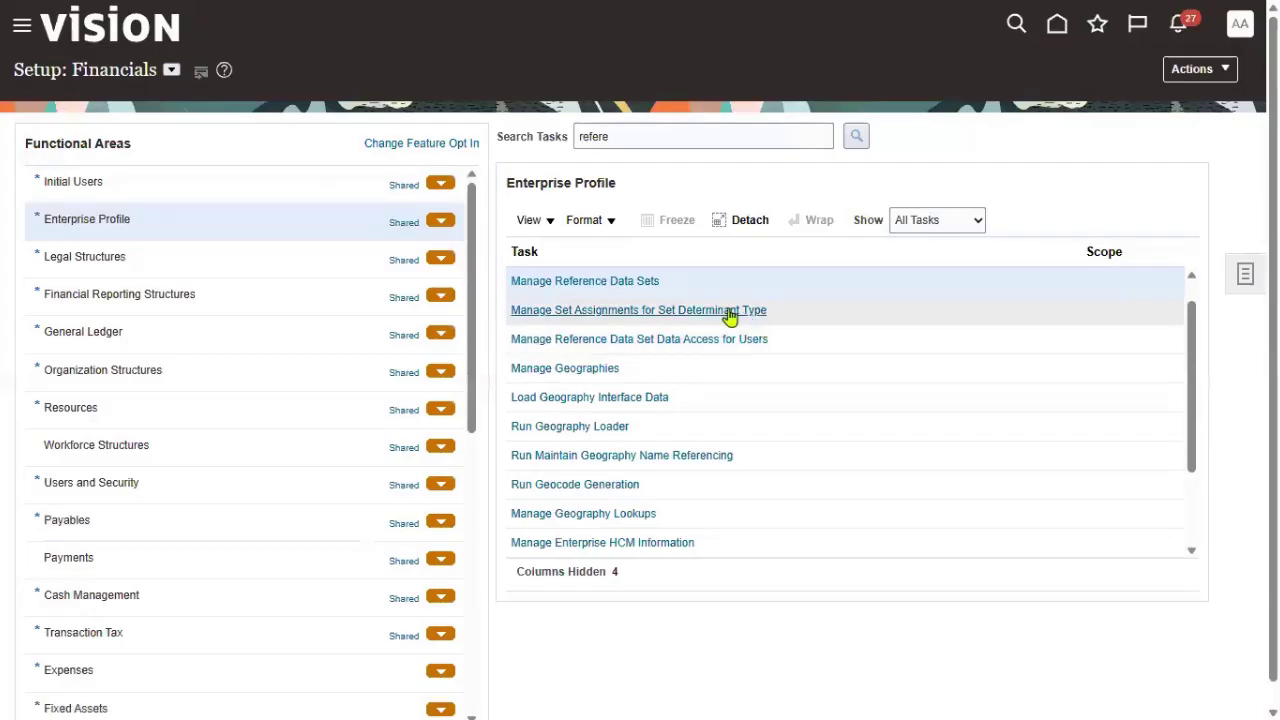
pyautogui.click(648, 284)
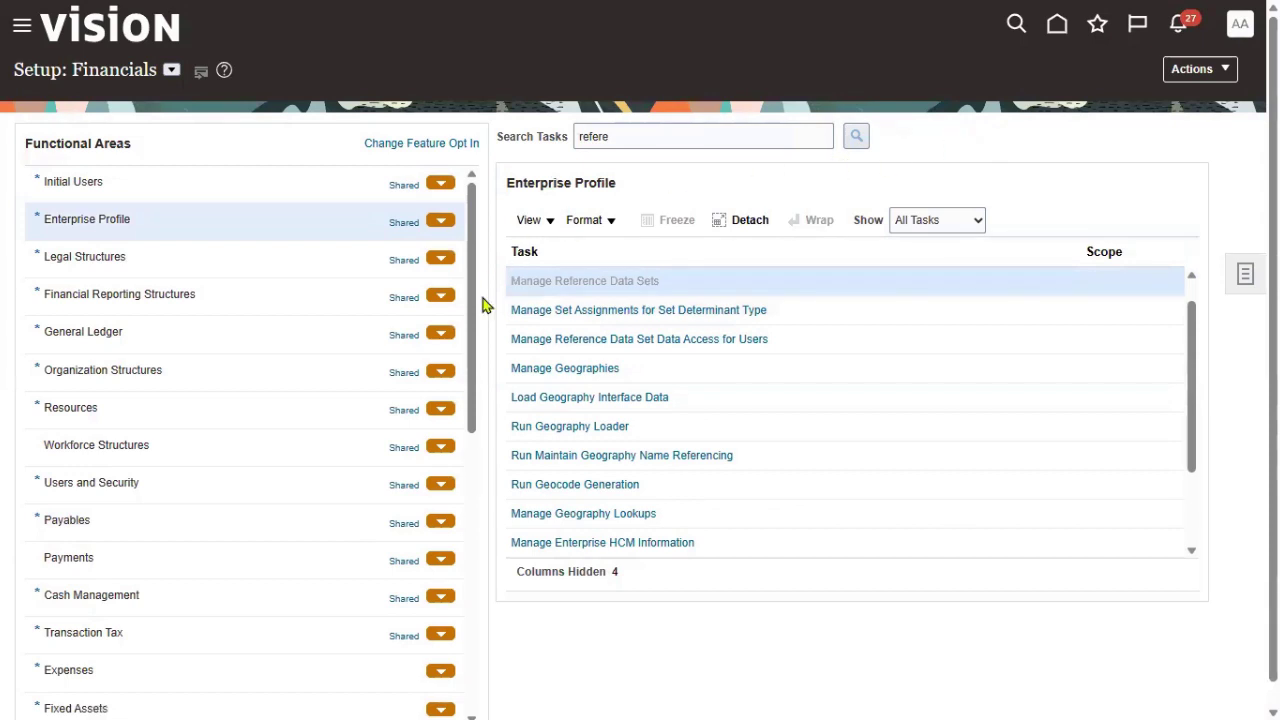
# Step: Search the reference data sets for set code SONY and select the matching set
pyautogui.click(283, 148)
pyautogui.write('SONY')
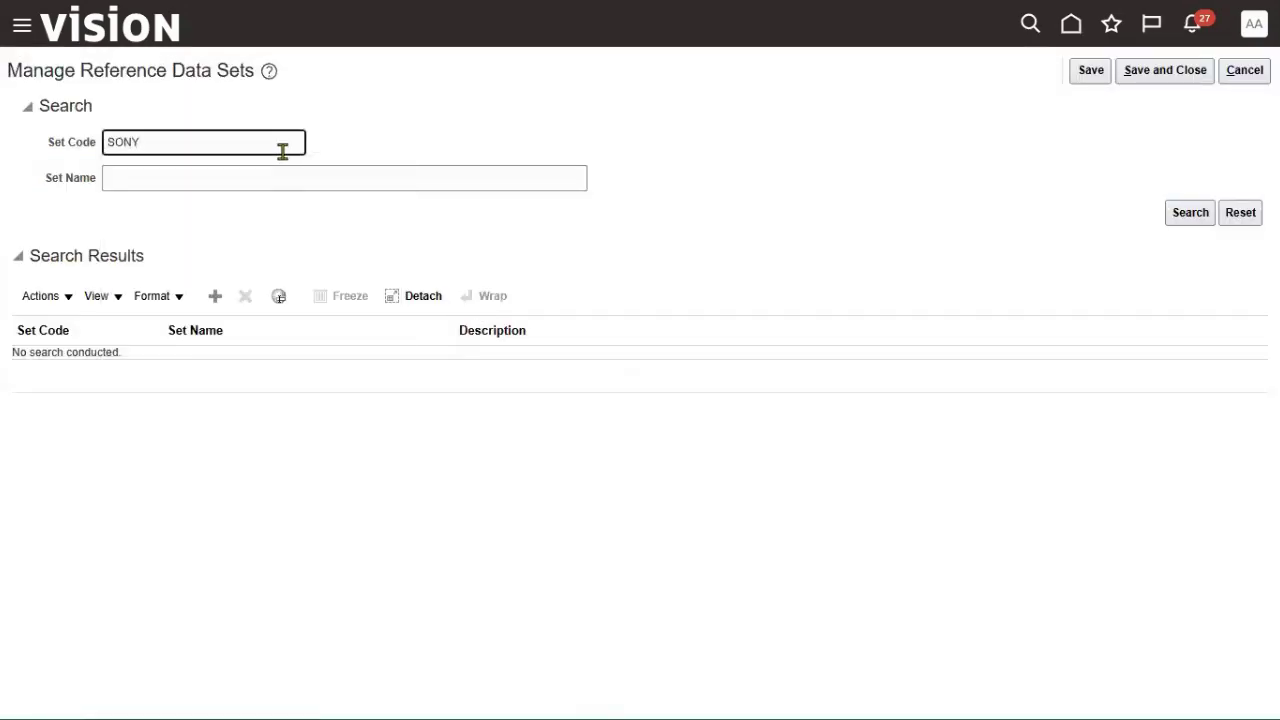
pyautogui.press('Return')
pyautogui.click(143, 366)
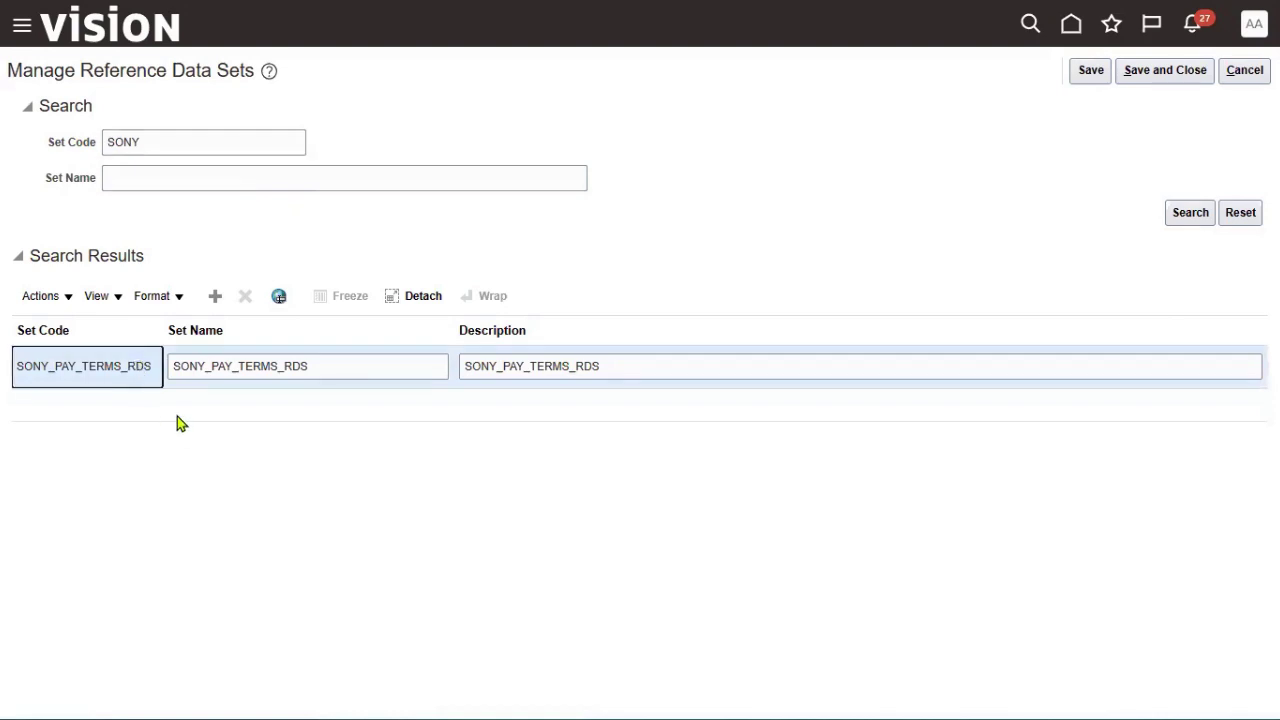
# Step: Create a reference data set with code, name and description 1SONY_PAY_TERM_RDS, and save and close it
pyautogui.click(213, 298)
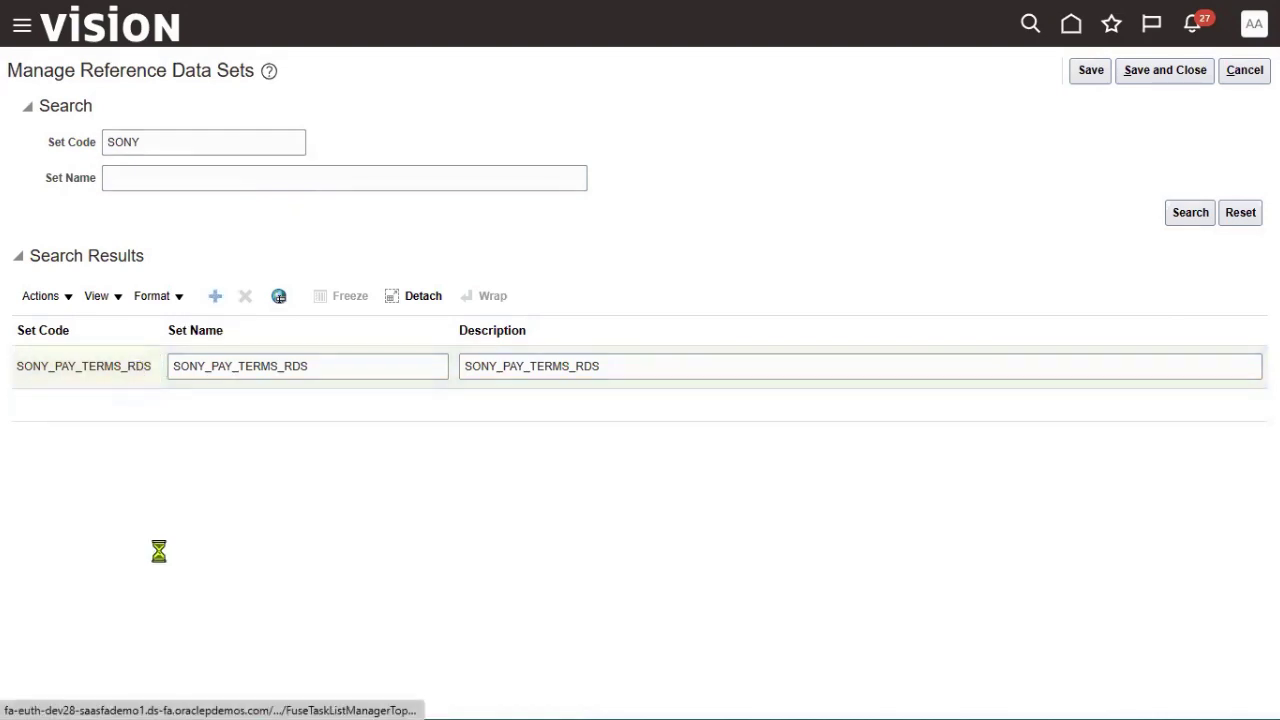
pyautogui.click(101, 364)
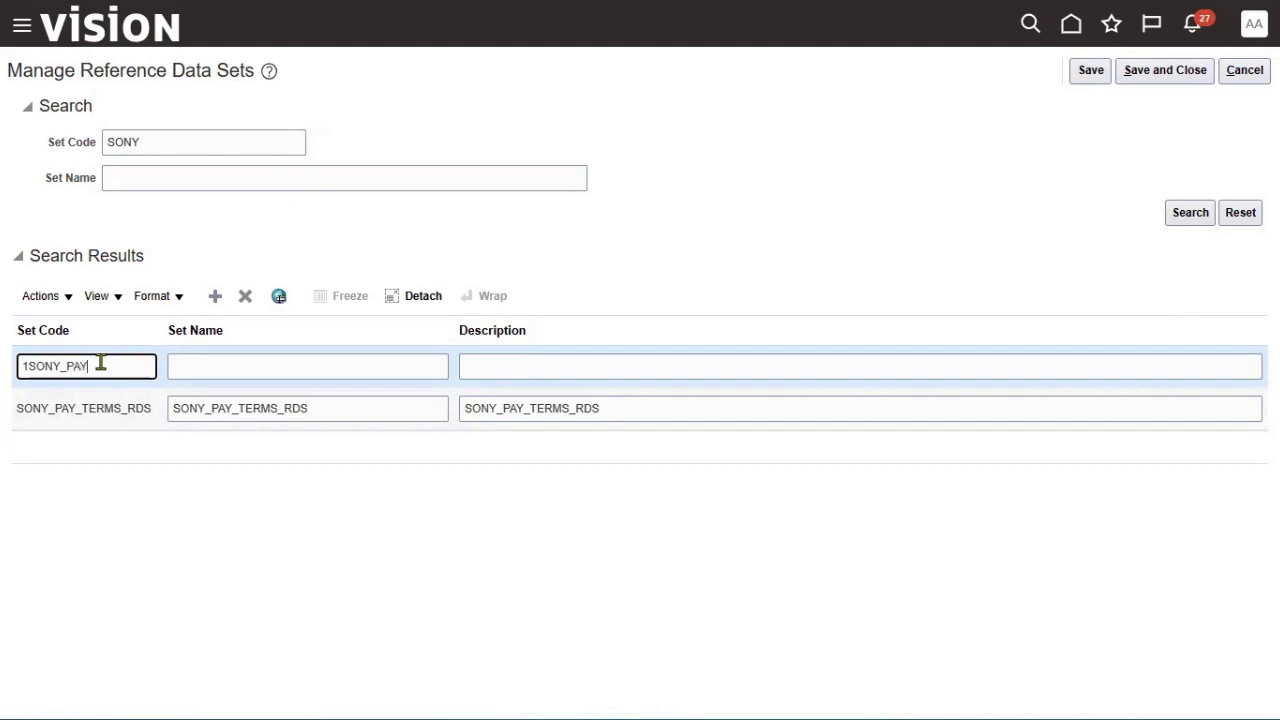
pyautogui.write('RDS')
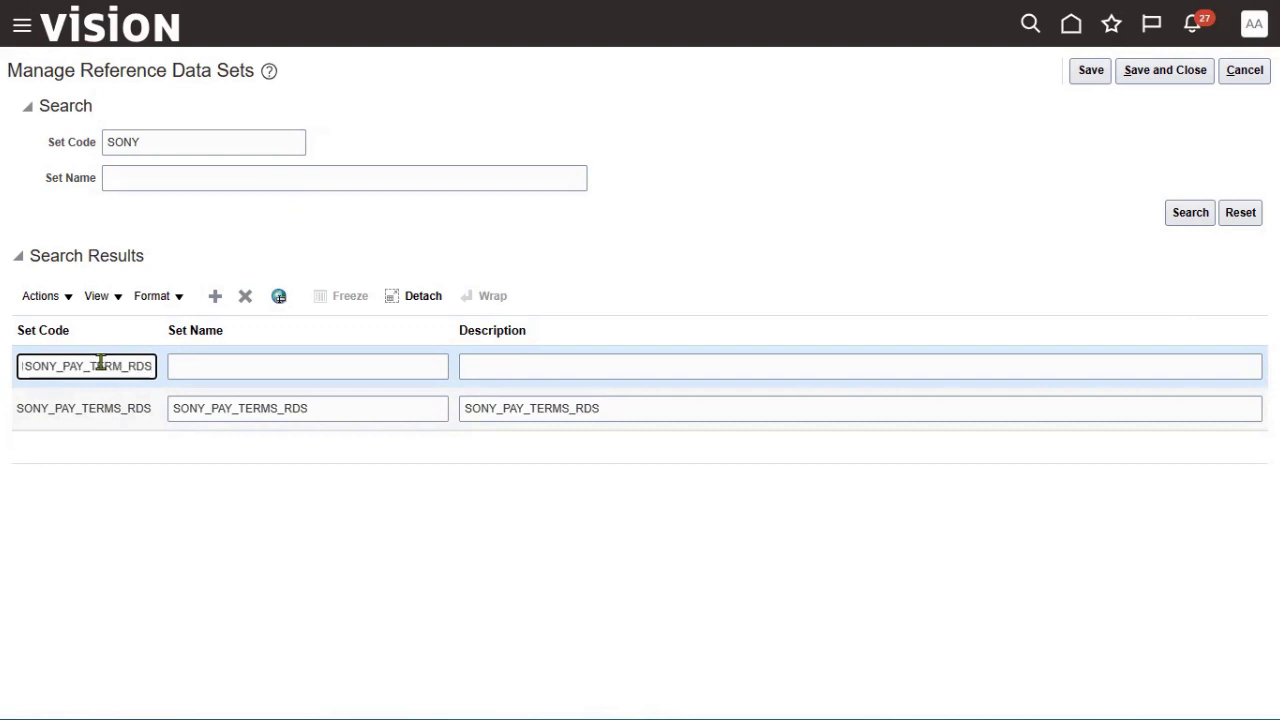
pyautogui.doubleClick(101, 363)
pyautogui.hotkey('ctrl', 'c')
pyautogui.press('Tab')
pyautogui.hotkey('ctrl', 'v')
pyautogui.press('Tab')
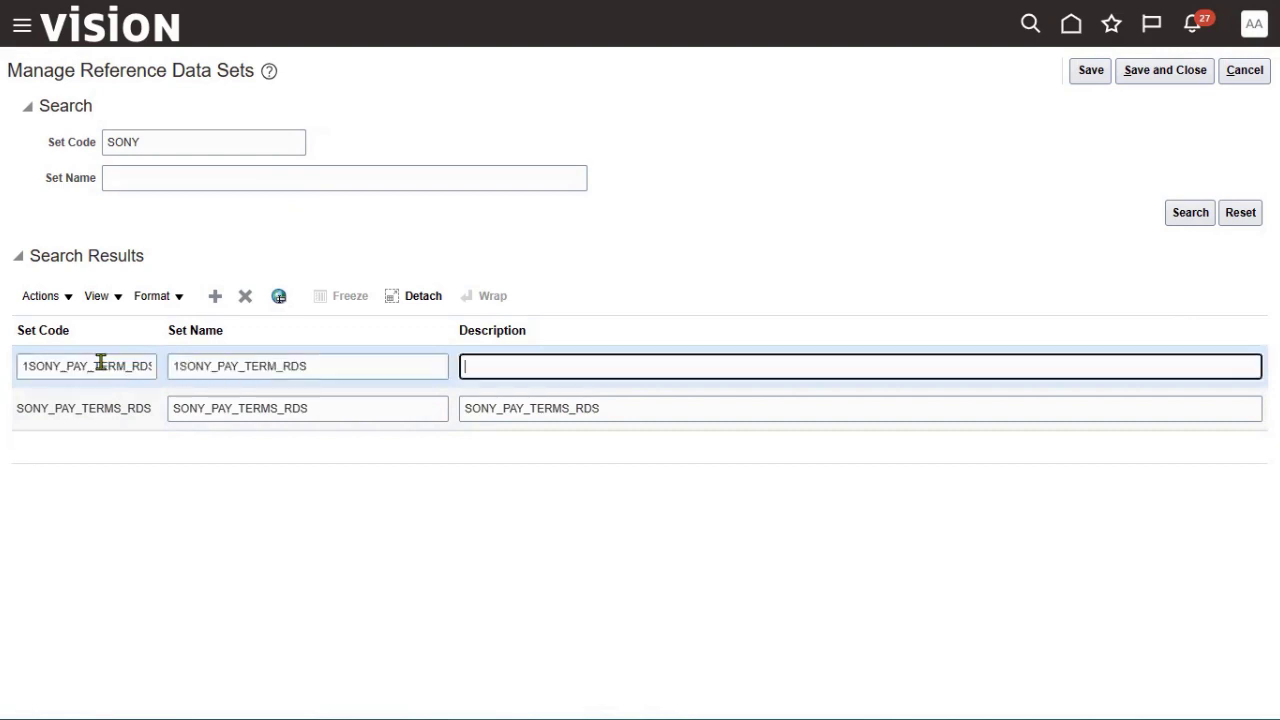
pyautogui.hotkey('ctrl', 'v')
pyautogui.click(1172, 74)
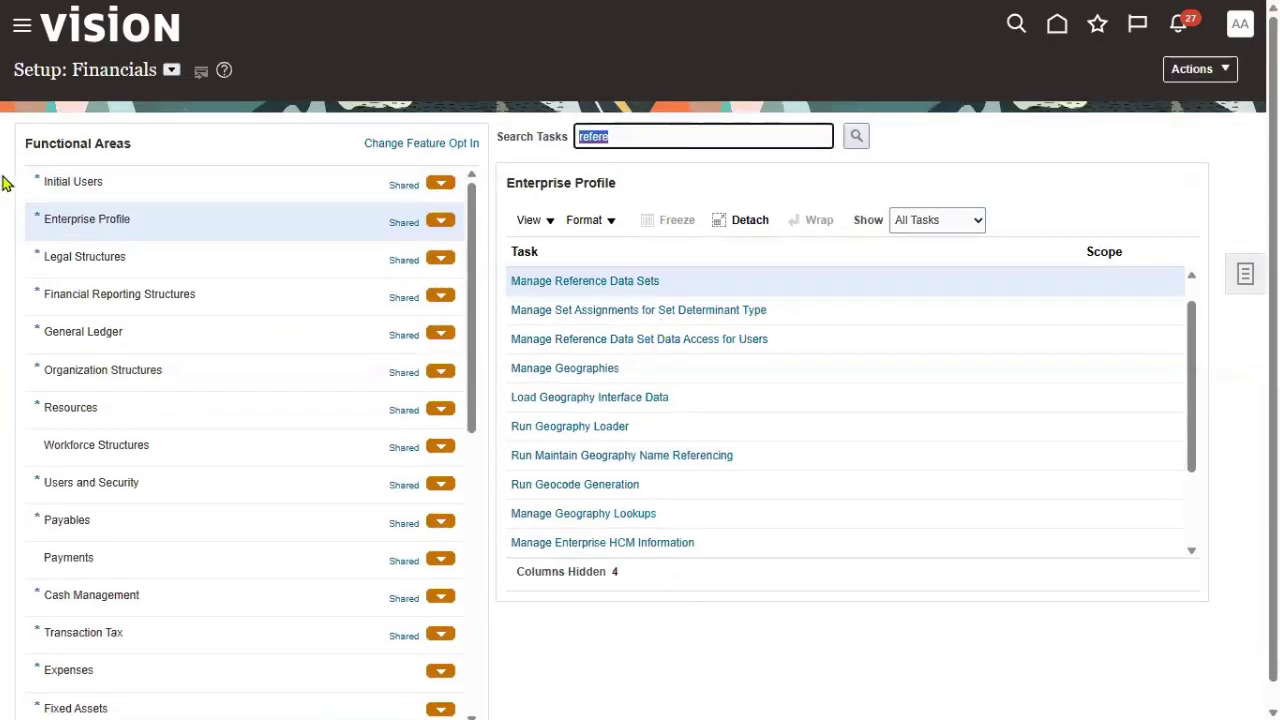
# Step: Search the setup tasks for "payment term" and open the Payables task Manage Payment Terms
pyautogui.write('apyment t')
pyautogui.hotkey('ctrl', 'a')
pyautogui.write('payment term')
pyautogui.press('Return')
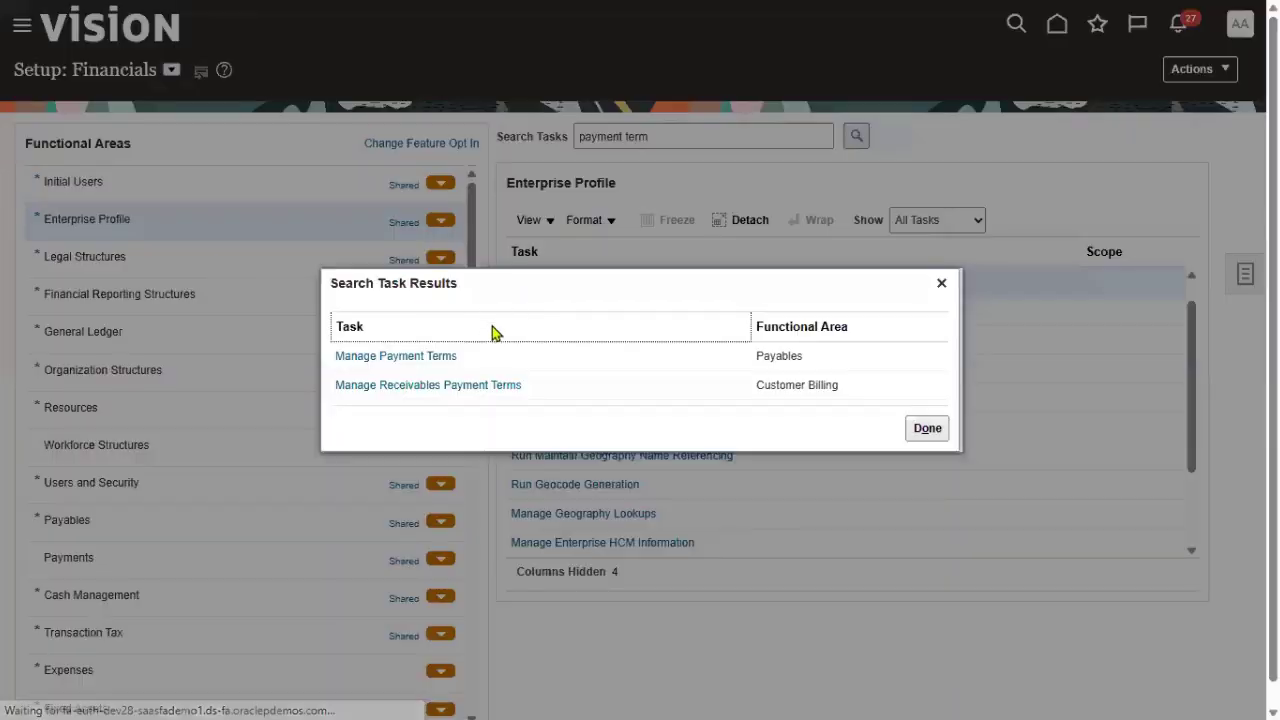
pyautogui.click(432, 357)
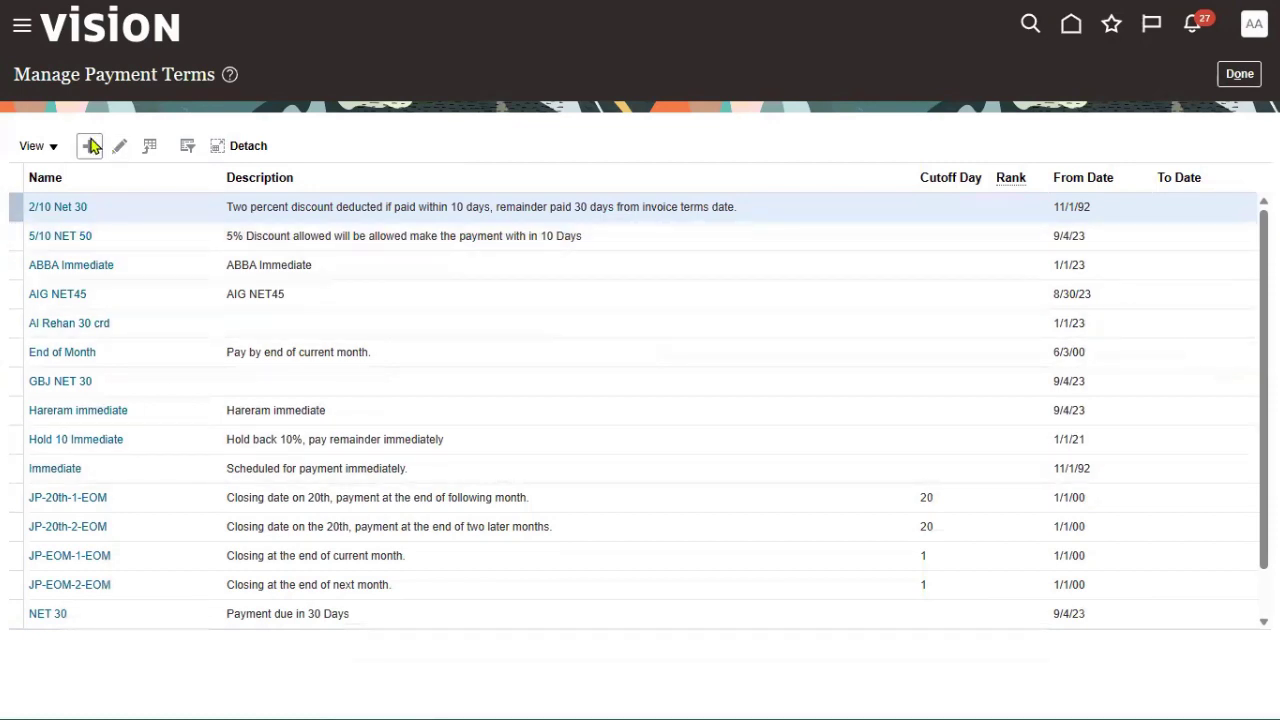
# Step: Filter the payment terms list by the name SONY
pyautogui.click(188, 150)
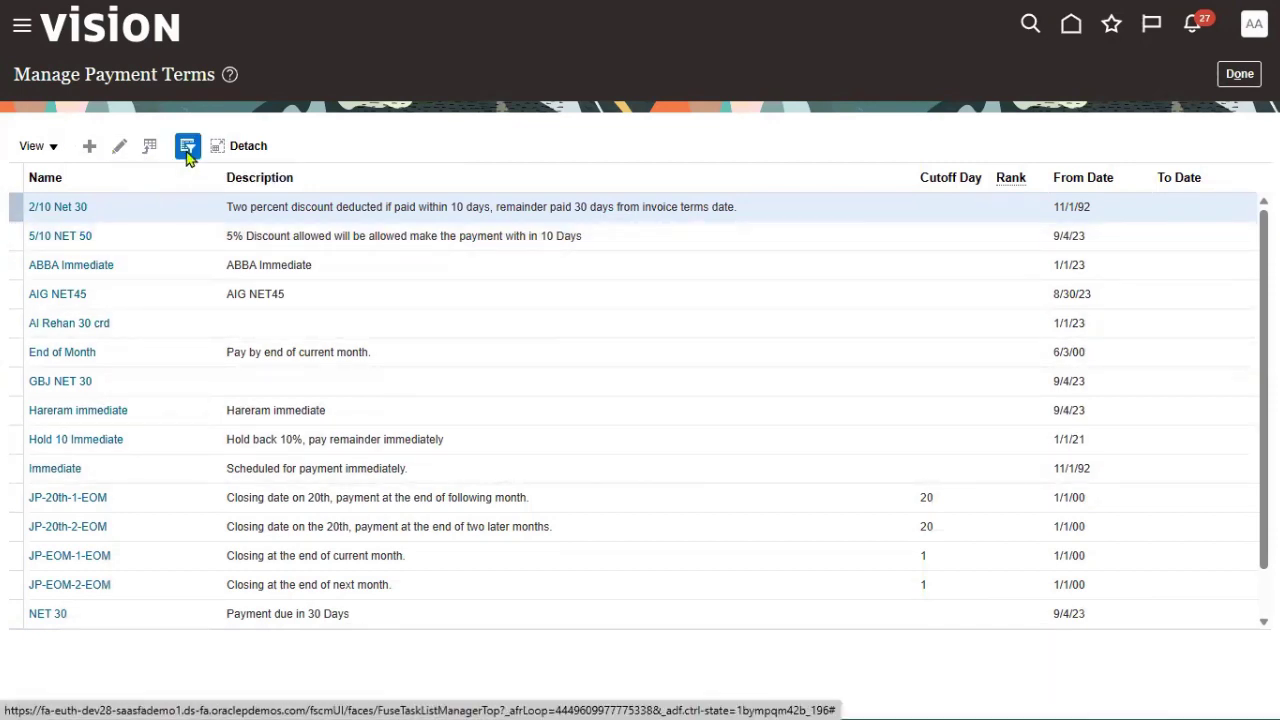
pyautogui.click(168, 181)
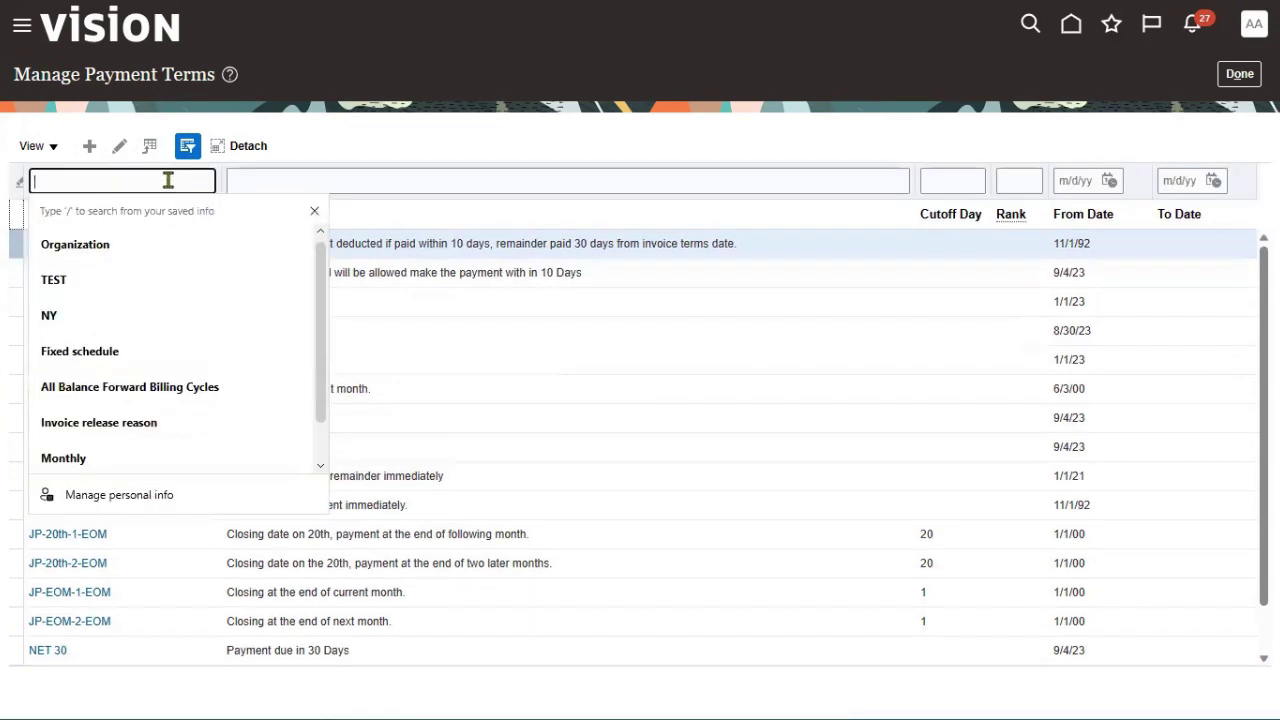
pyautogui.write('SONY')
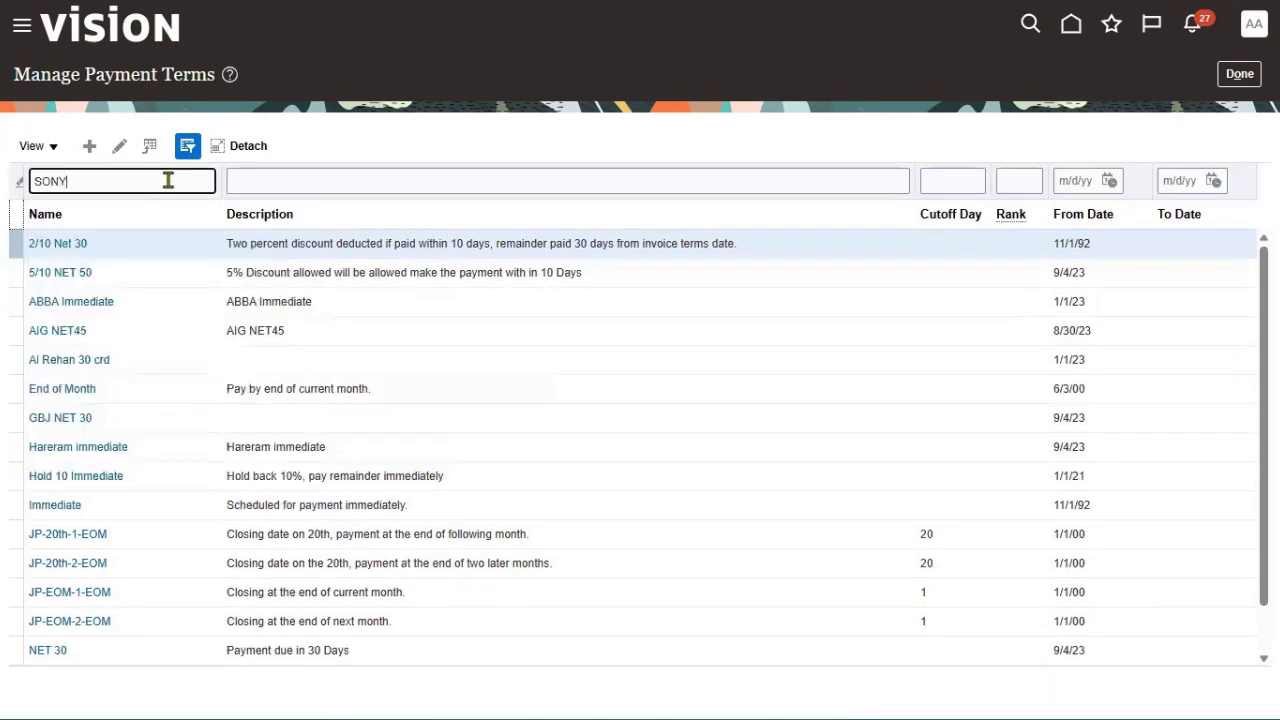
pyautogui.press('Return')
# Step: Edit "SONY Pay term (15 Days - 70% , 5 Days 30%)" and add a set assignment with set code 1SONY_PAY_TERM_RDS
pyautogui.click(277, 274)
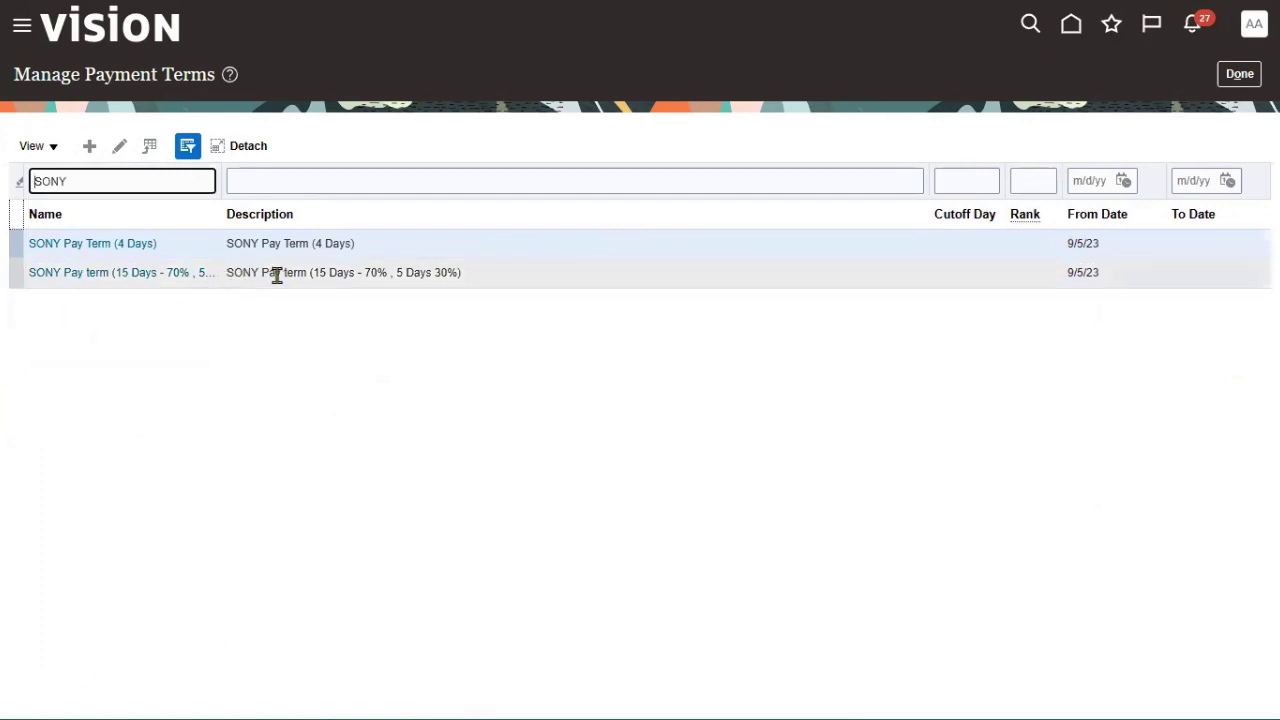
pyautogui.click(118, 150)
pyautogui.scroll(-3, 371, 631)
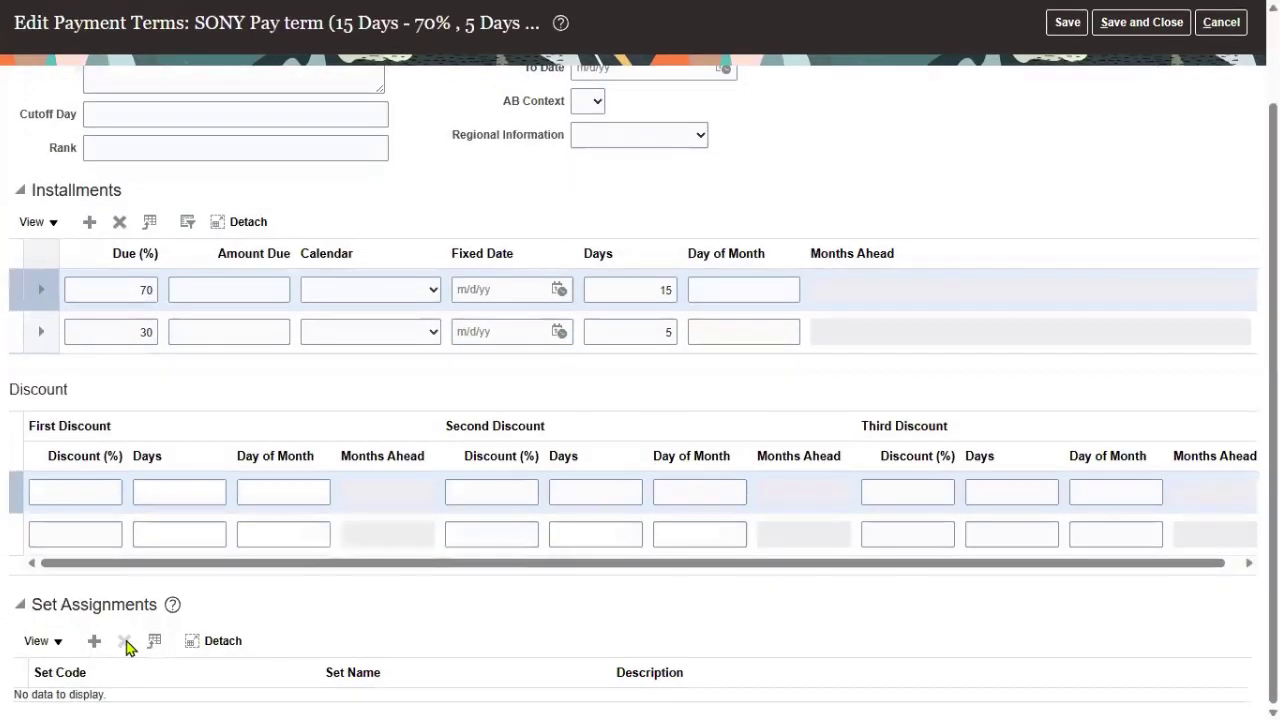
pyautogui.click(94, 641)
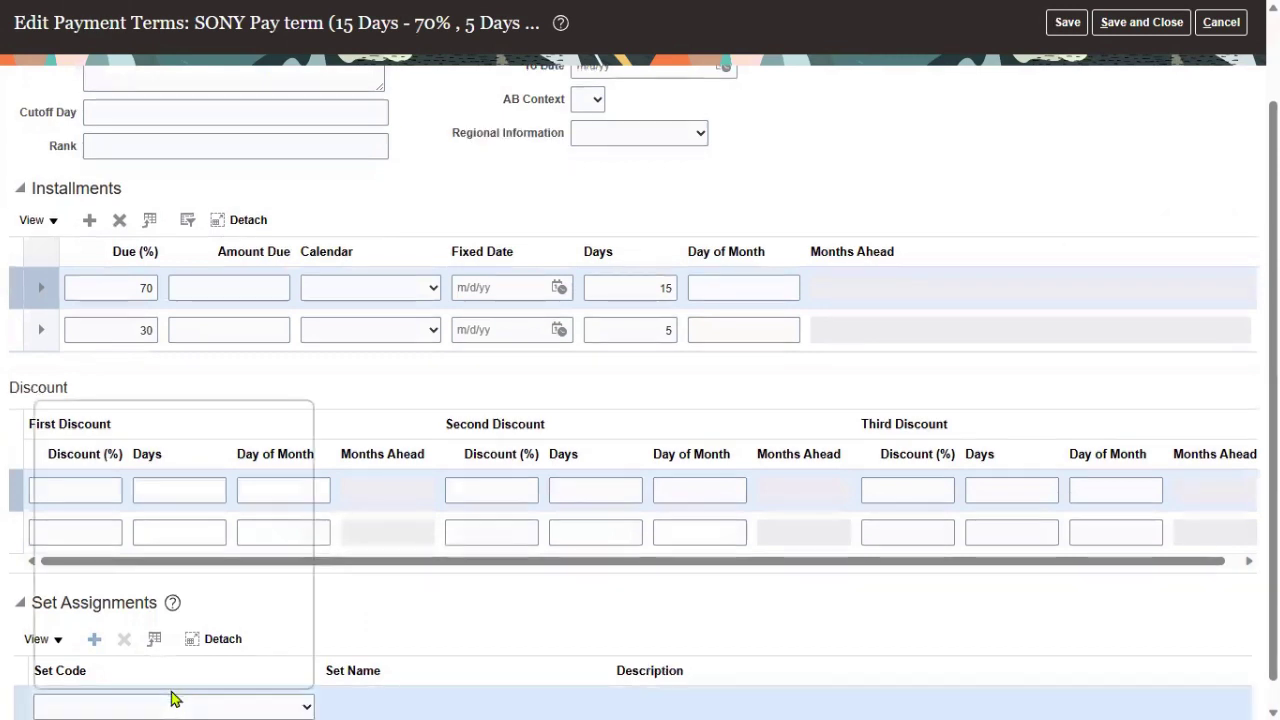
pyautogui.click(171, 702)
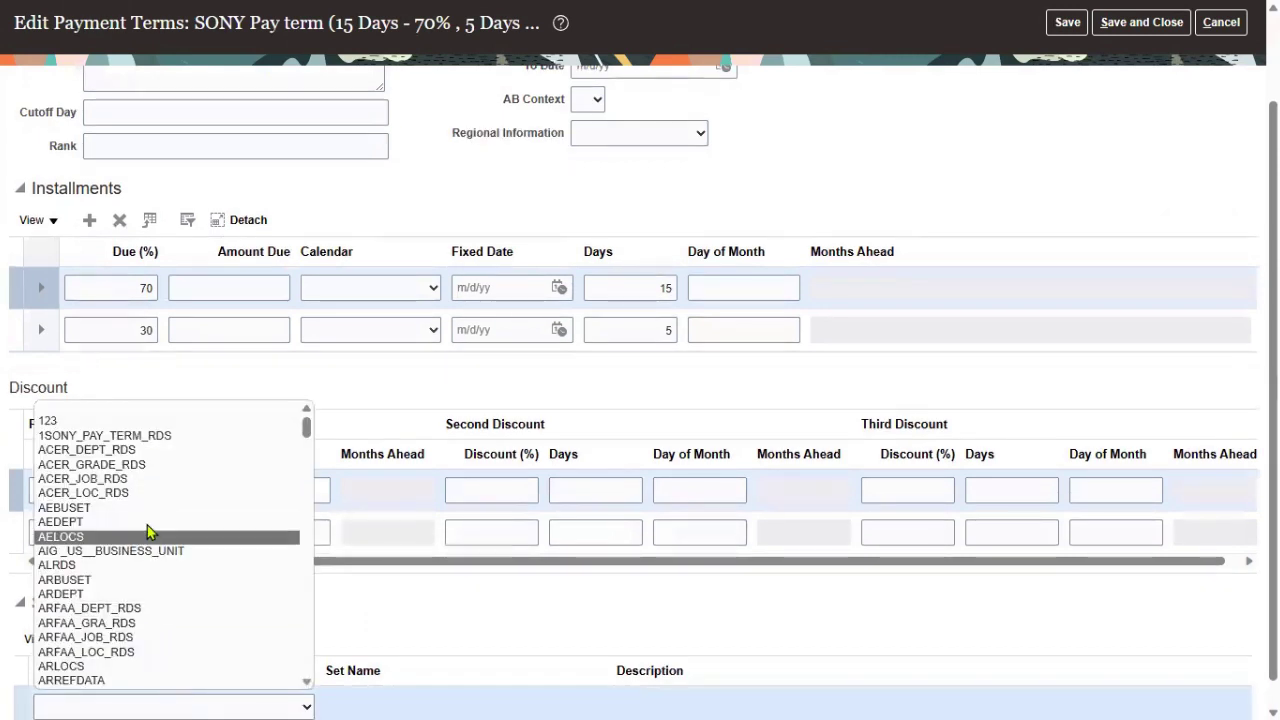
pyautogui.click(76, 436)
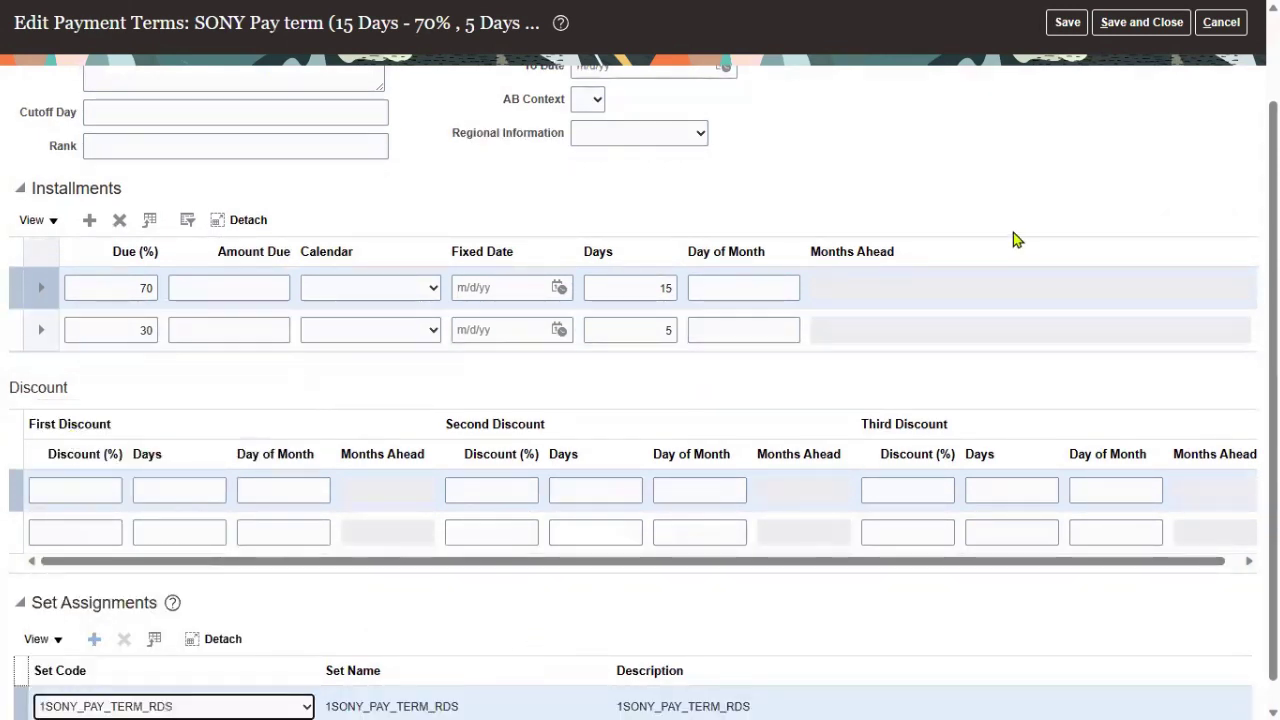
# Step: Review the payment term's name and assigned set with the installments collapsed, and save and close the term
pyautogui.click(20, 189)
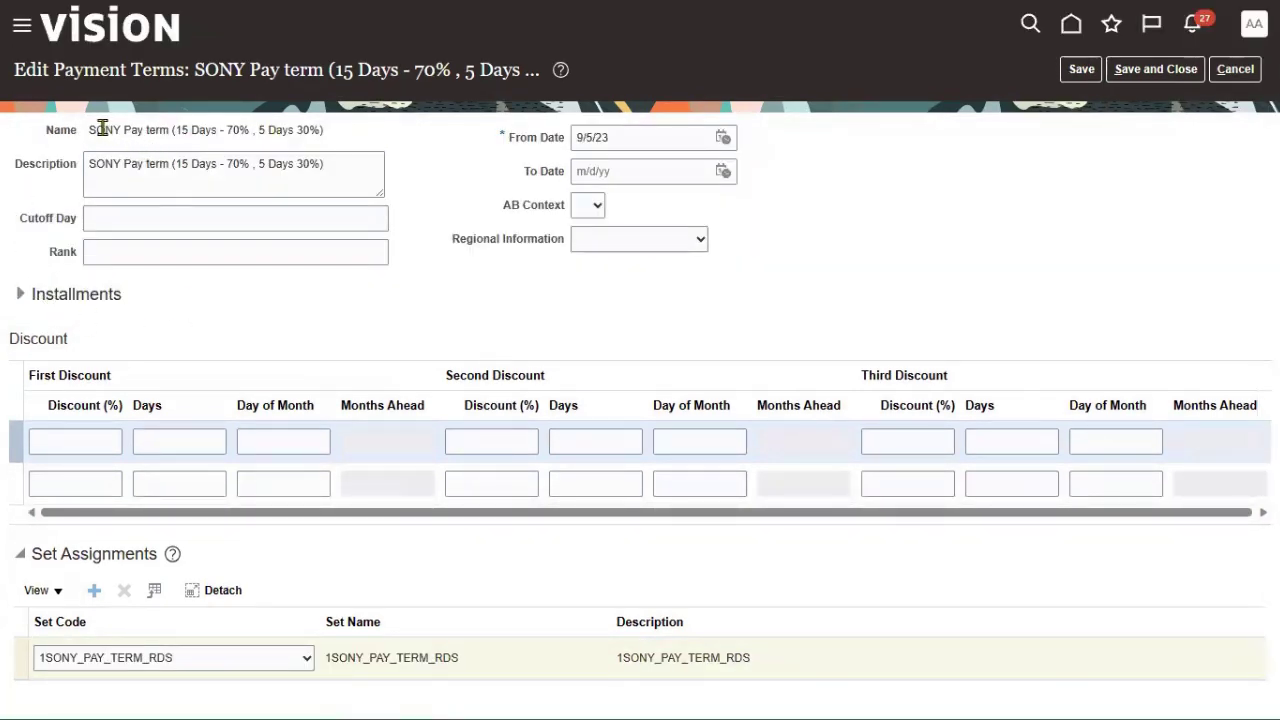
pyautogui.moveTo(92, 129); pyautogui.dragTo(330, 133)
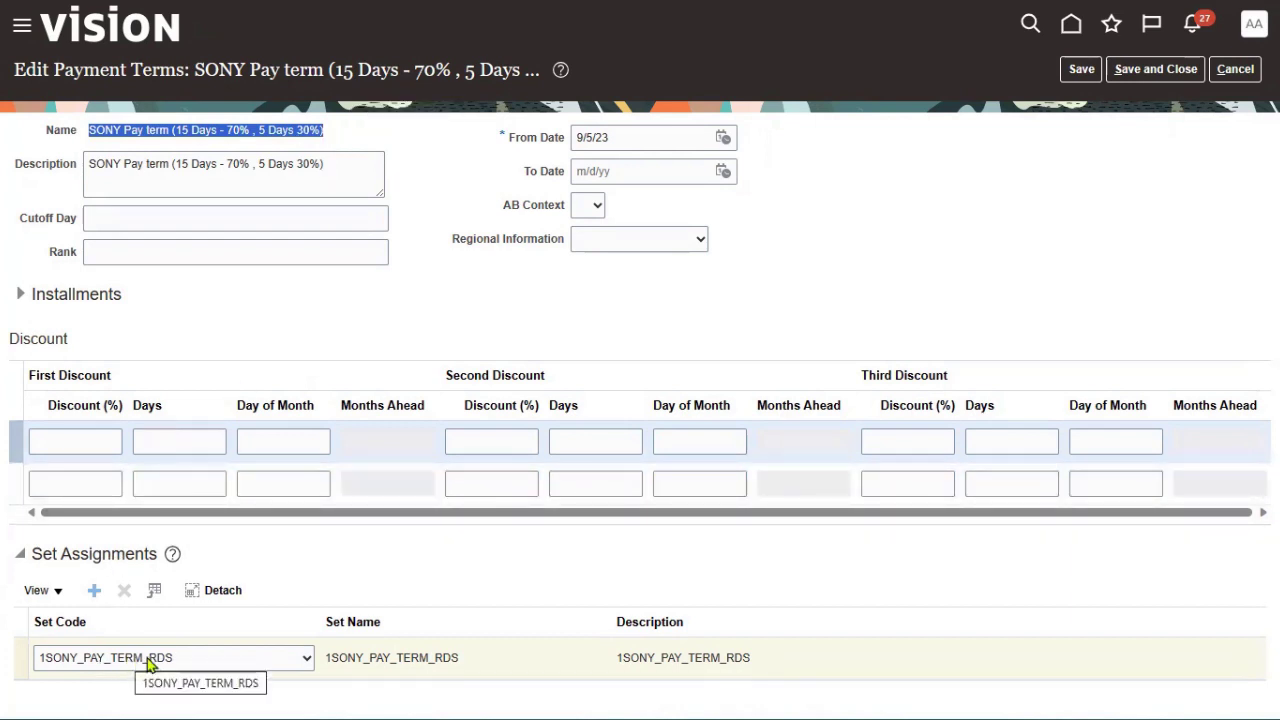
pyautogui.moveTo(463, 662); pyautogui.dragTo(330, 662)
pyautogui.click(1150, 70)
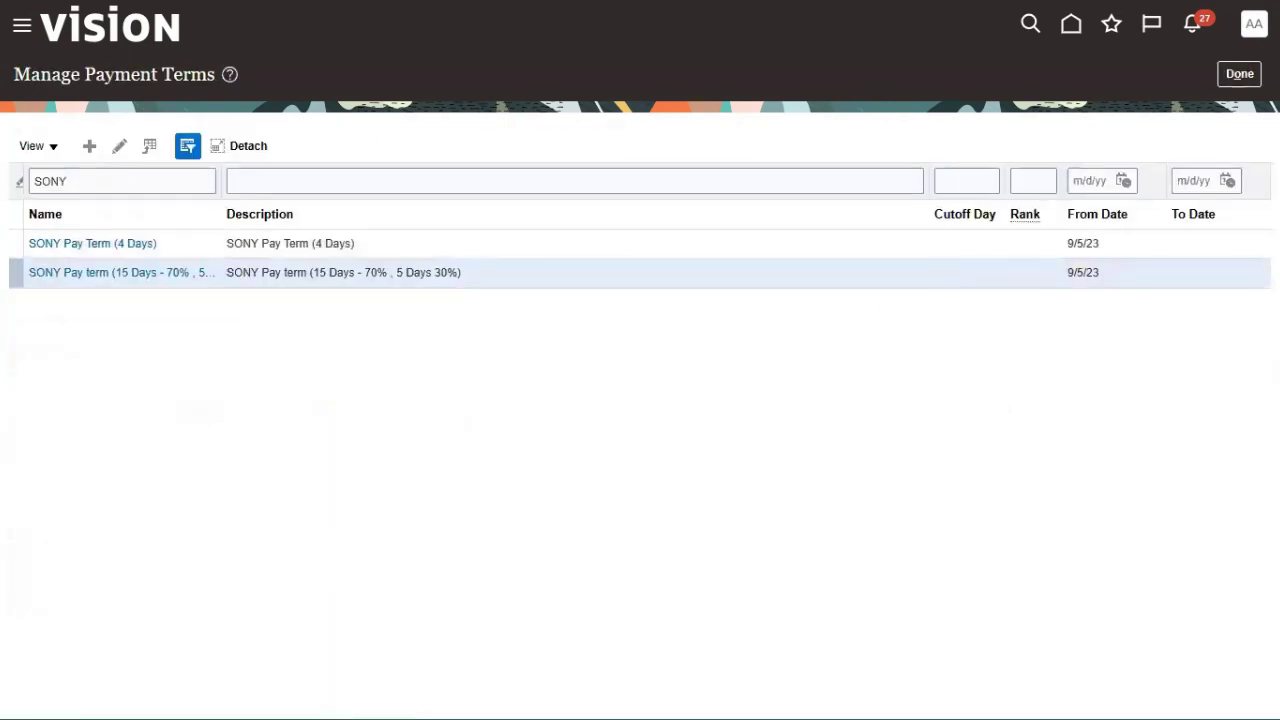
pyautogui.click(1239, 73)
# Step: Search the setup tasks for "busines" to find the business unit tasks
pyautogui.click(489, 137)
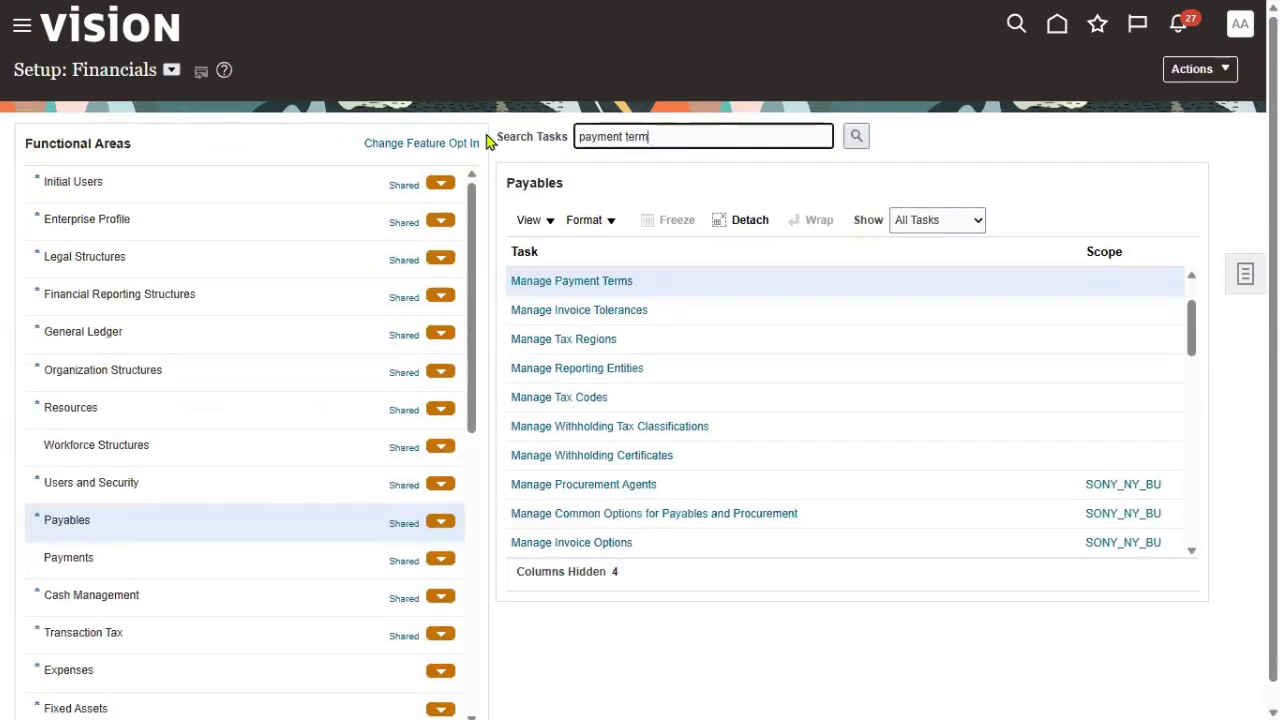
pyautogui.hotkey('ctrl', 'a')
pyautogui.write('ass')
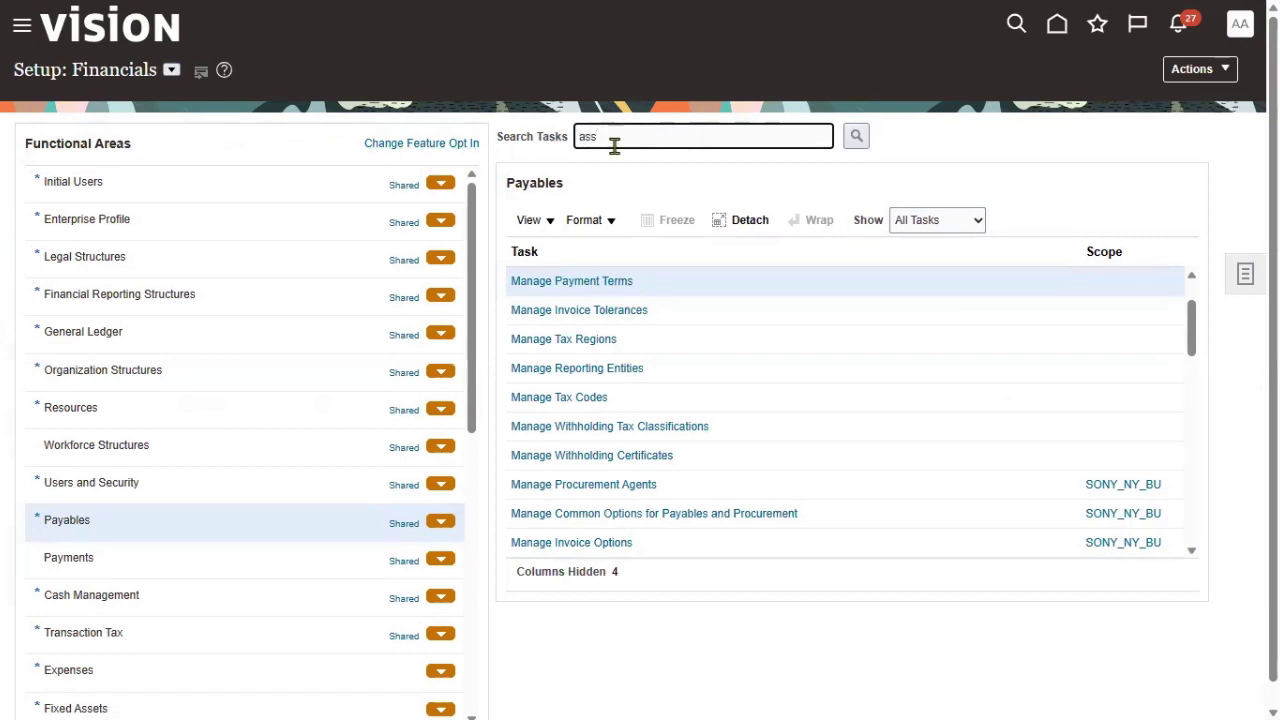
pyautogui.write('busine')
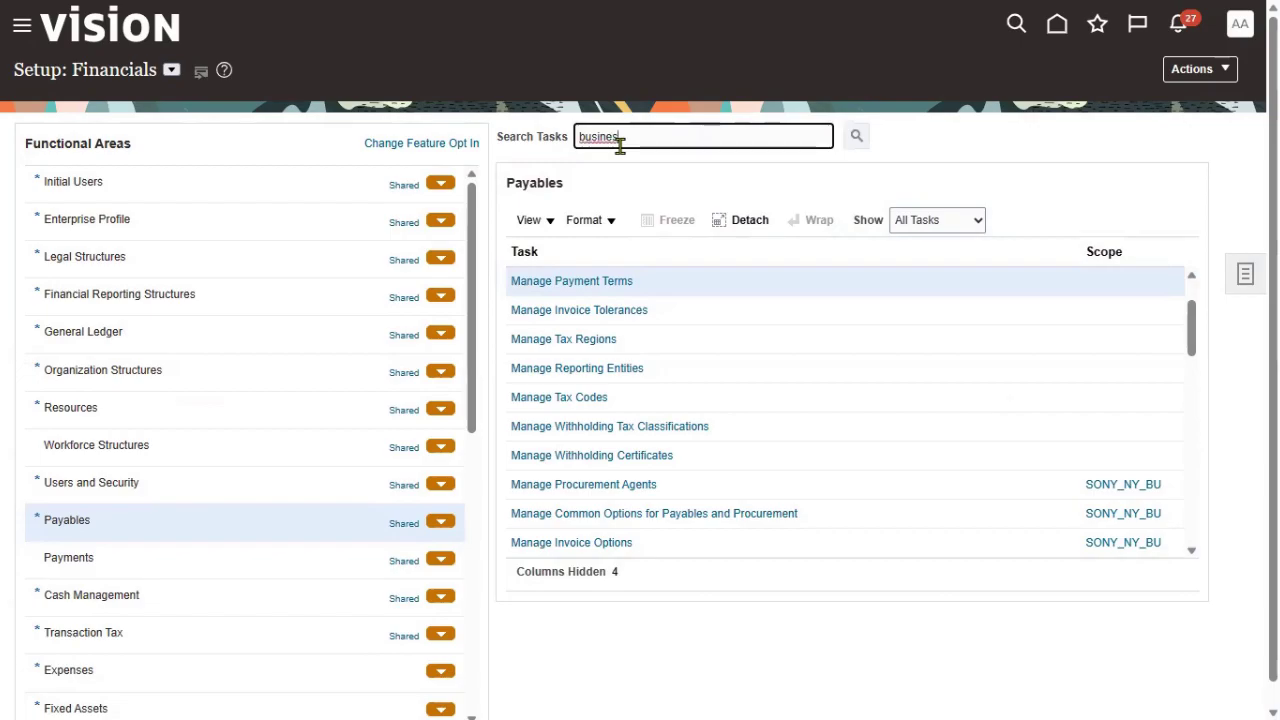
pyautogui.press('Return')
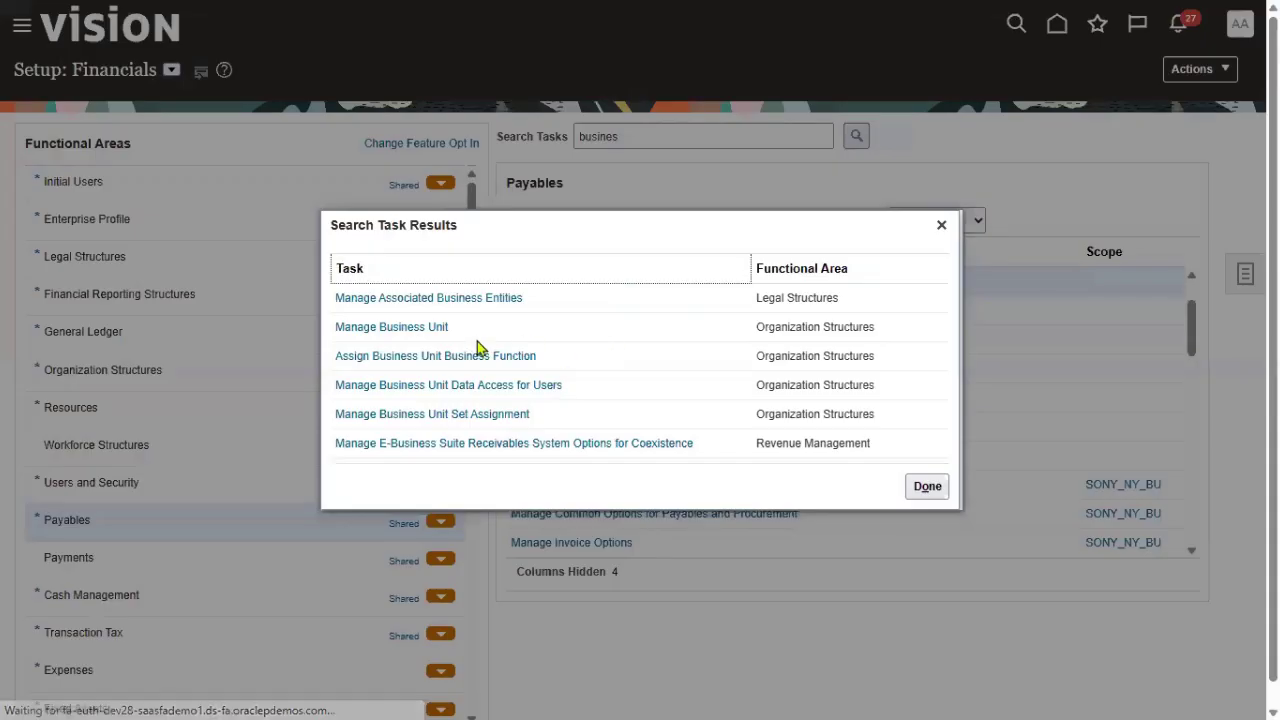
# Step: Open the Manage Business Unit Set Assignment task for the business unit SONY_NY_BU
pyautogui.click(470, 415)
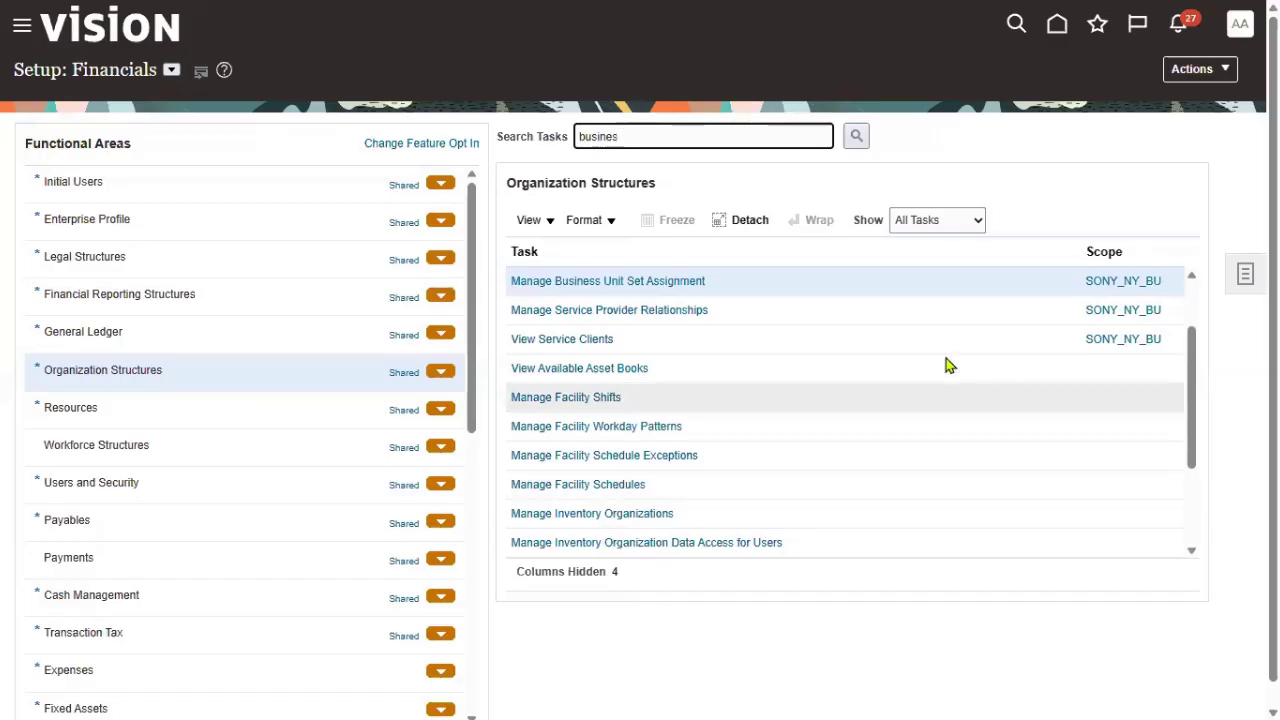
pyautogui.click(675, 289)
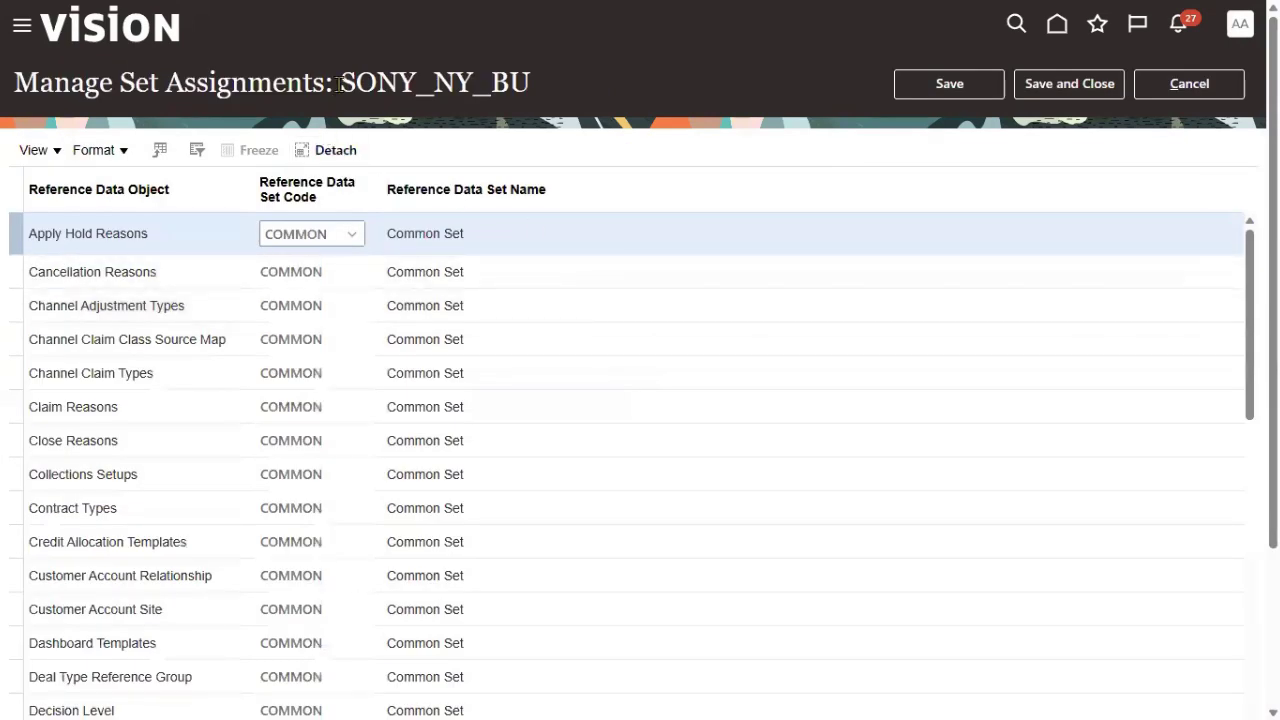
pyautogui.moveTo(340, 84); pyautogui.dragTo(14, 84)
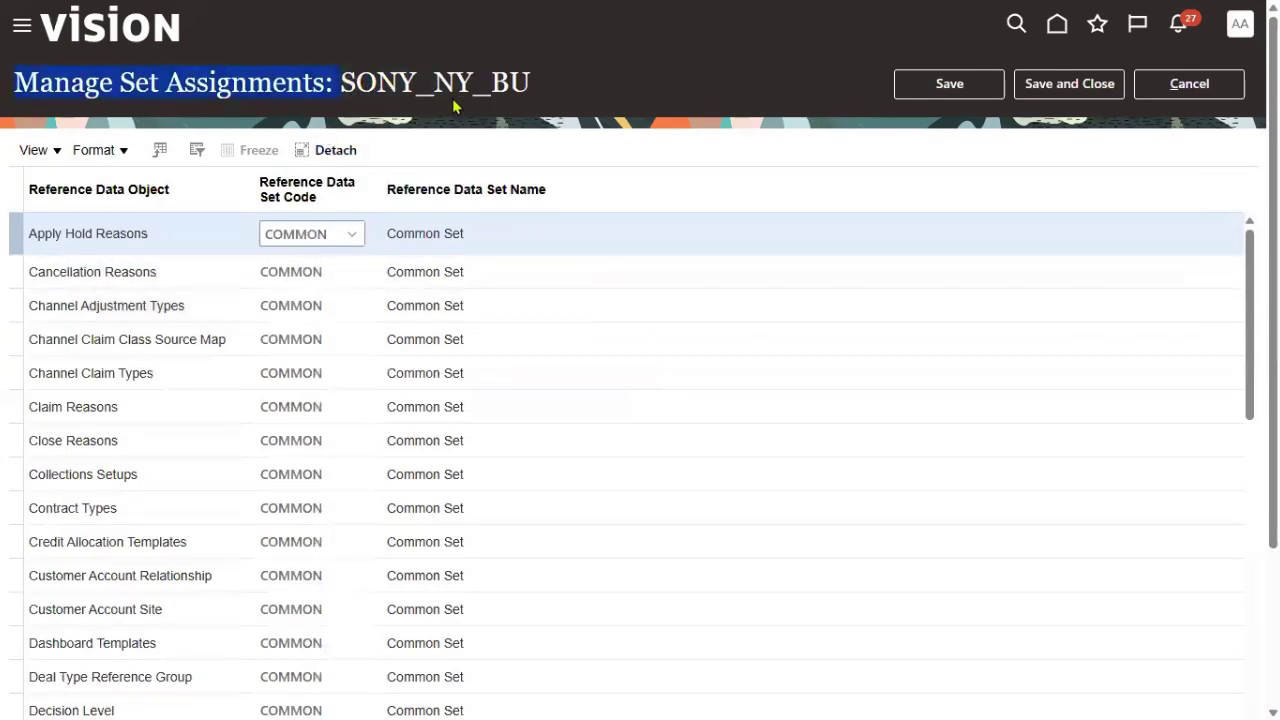
pyautogui.doubleClick(525, 86)
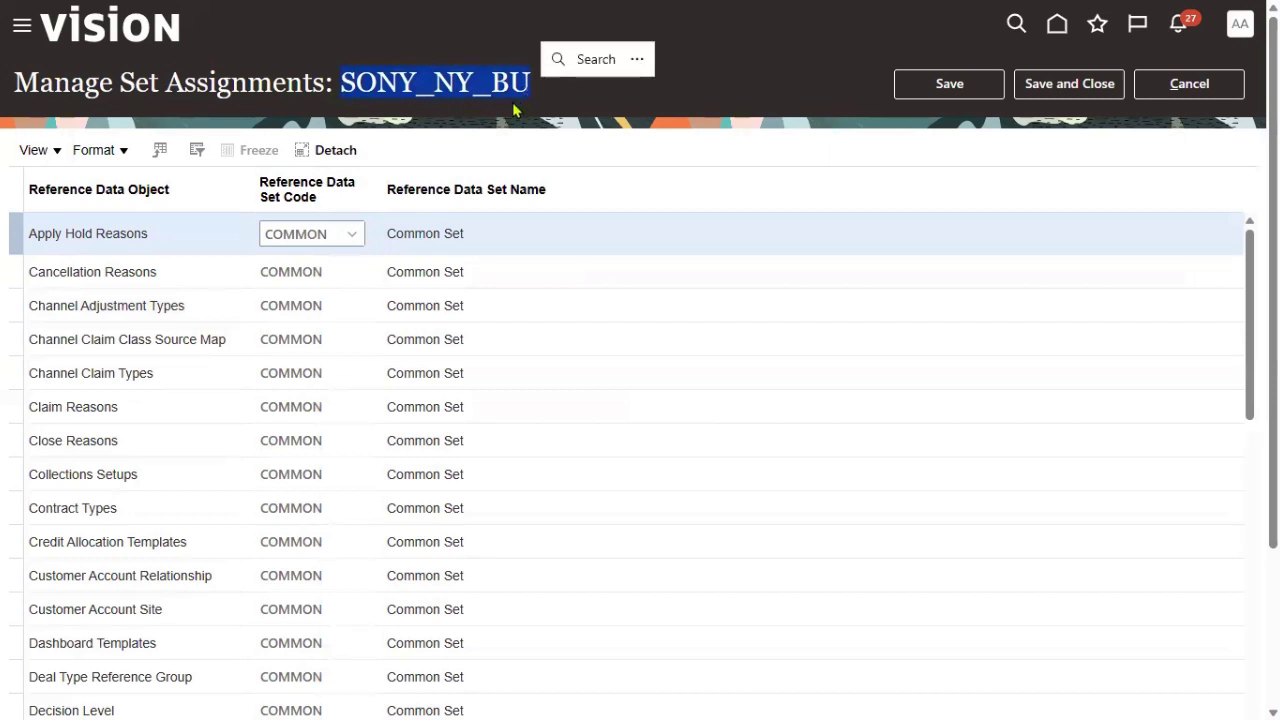
# Step: Filter the set assignments by reference data object "Paya" to find Payables Payment Terms
pyautogui.click(224, 508)
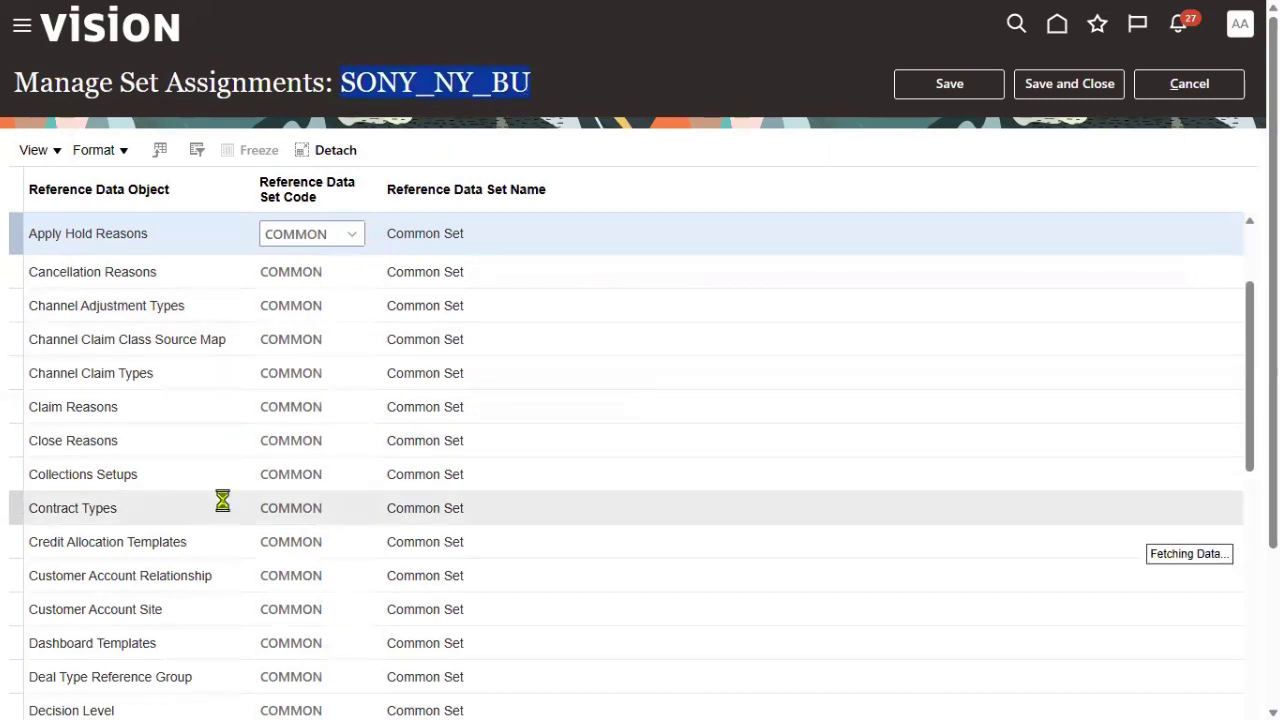
pyautogui.scroll(-3, 223, 505)
pyautogui.scroll(-3, 175, 545)
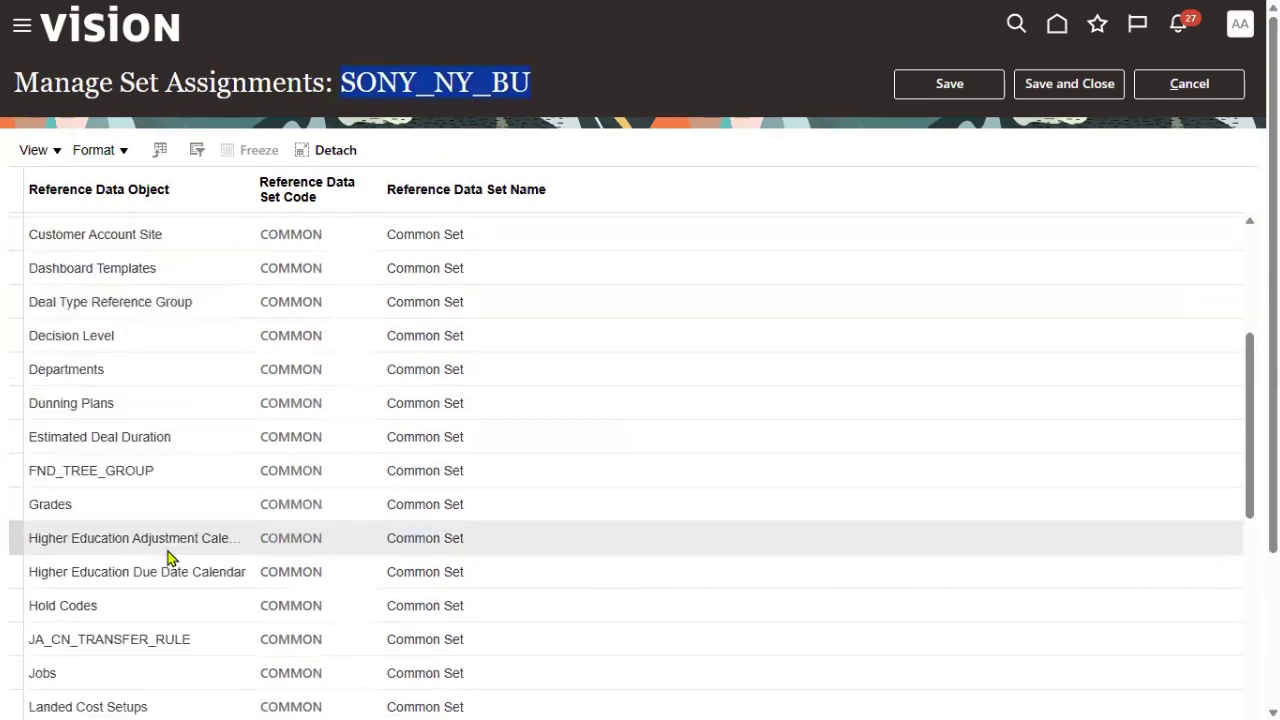
pyautogui.scroll(-3, 168, 556)
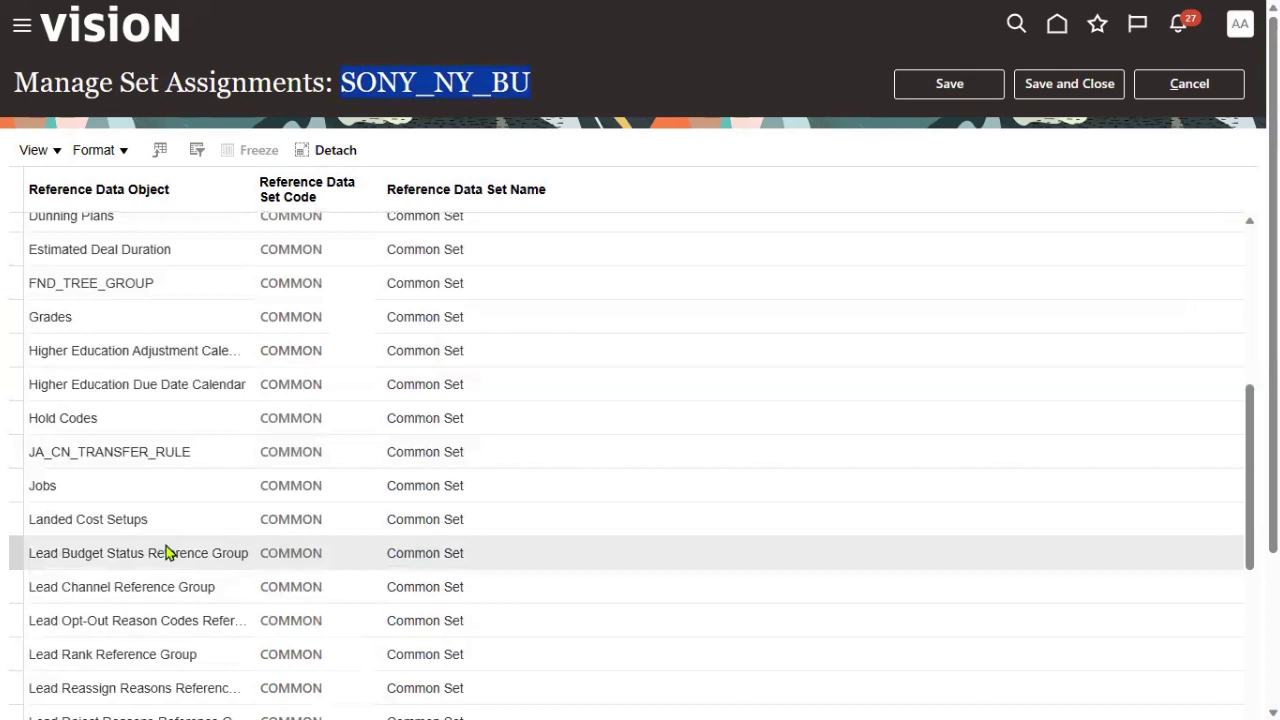
pyautogui.scroll(-2, 166, 550)
pyautogui.scroll(10, 134, 371)
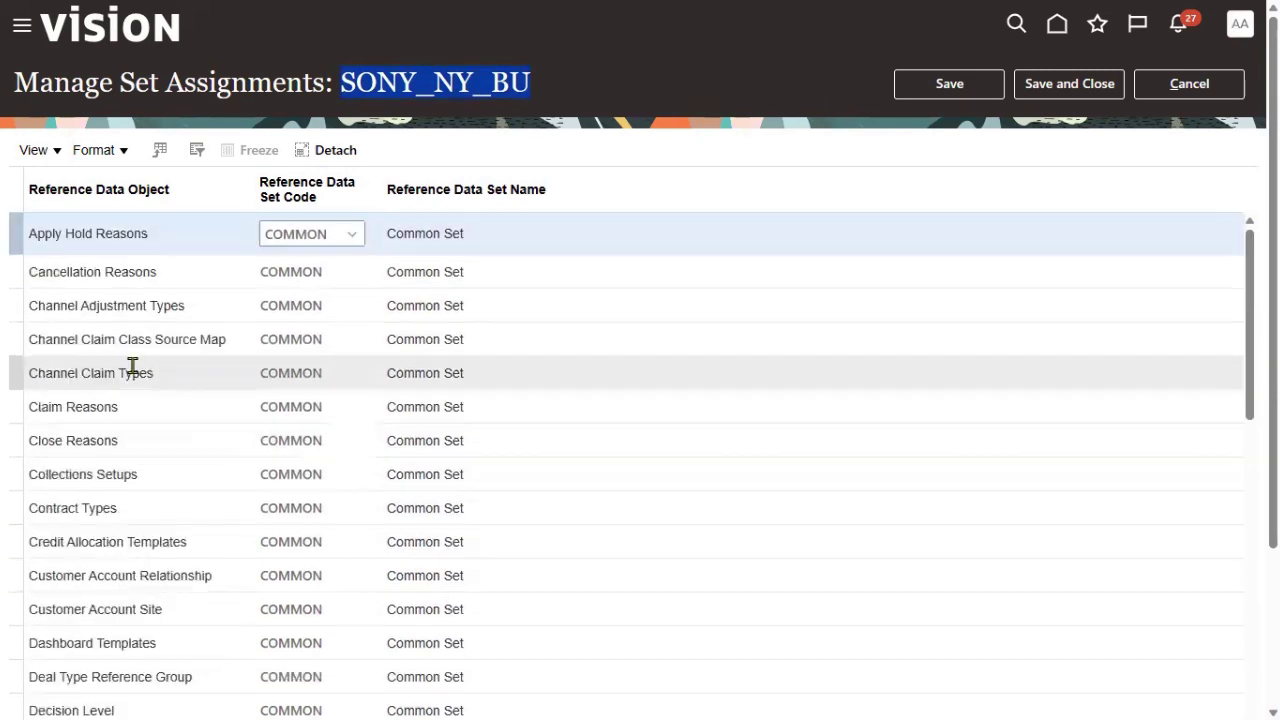
pyautogui.click(197, 150)
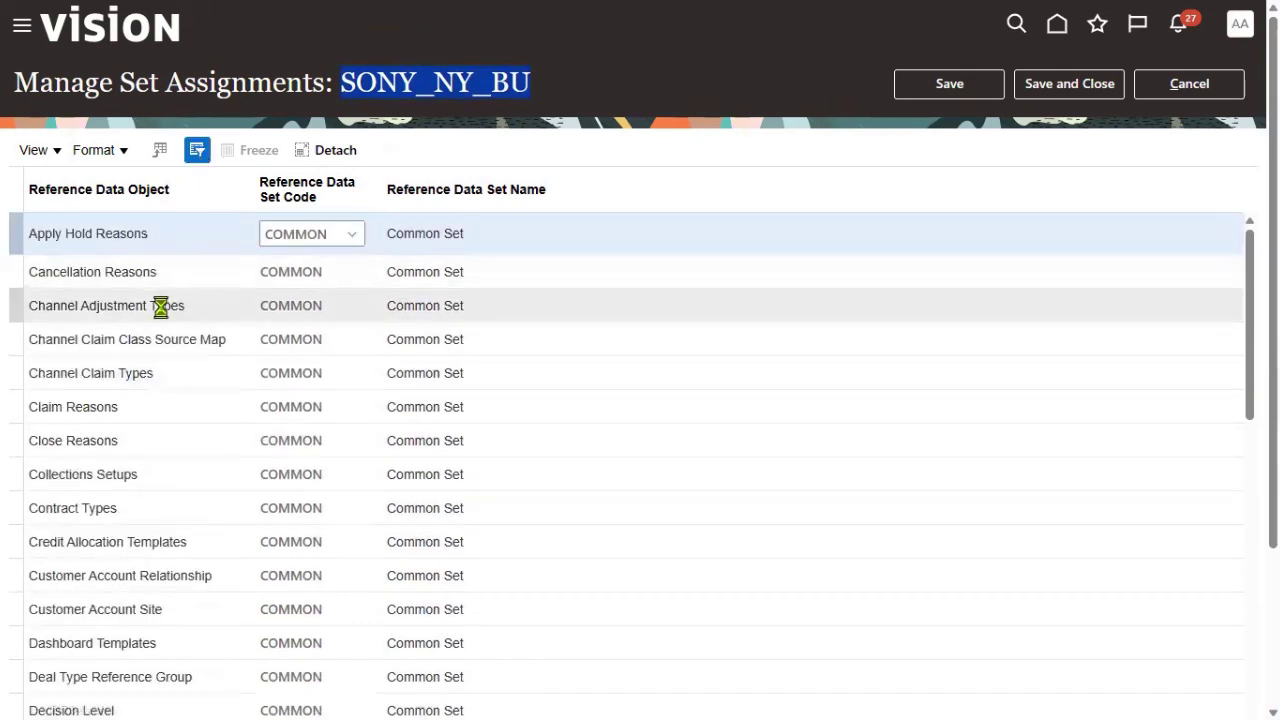
pyautogui.click(111, 185)
pyautogui.write('Paya')
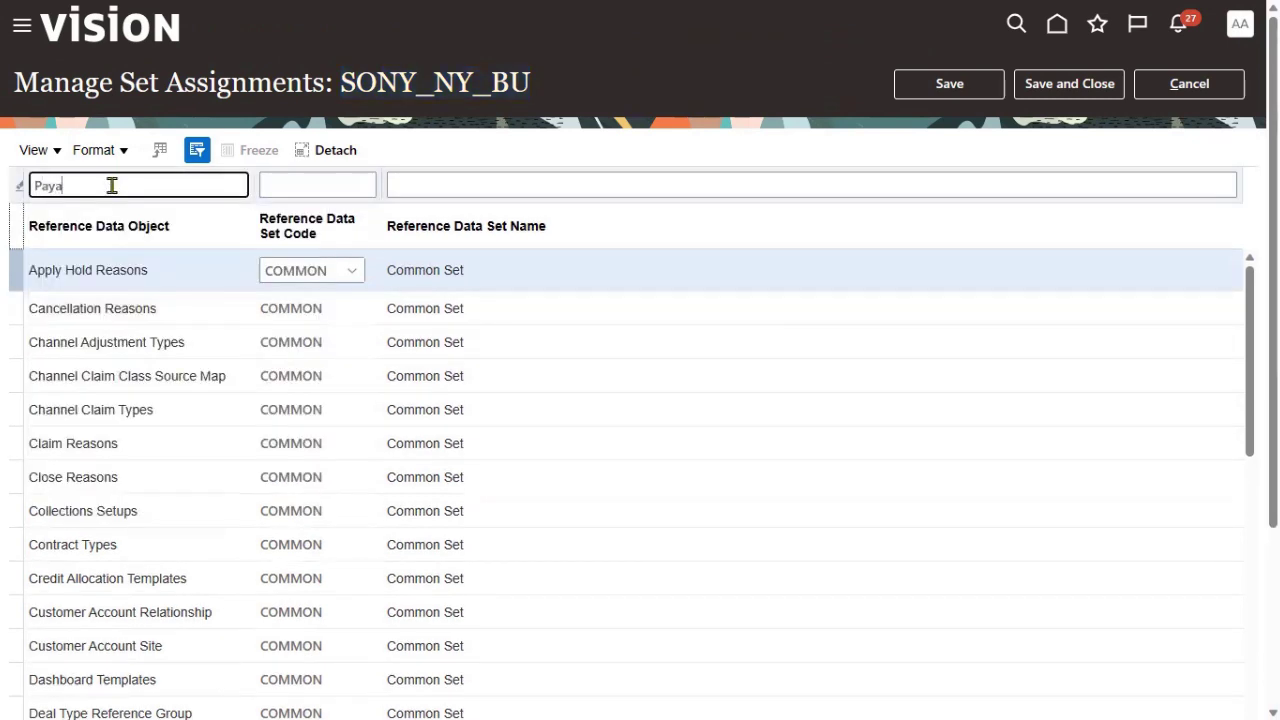
pyautogui.press('Return')
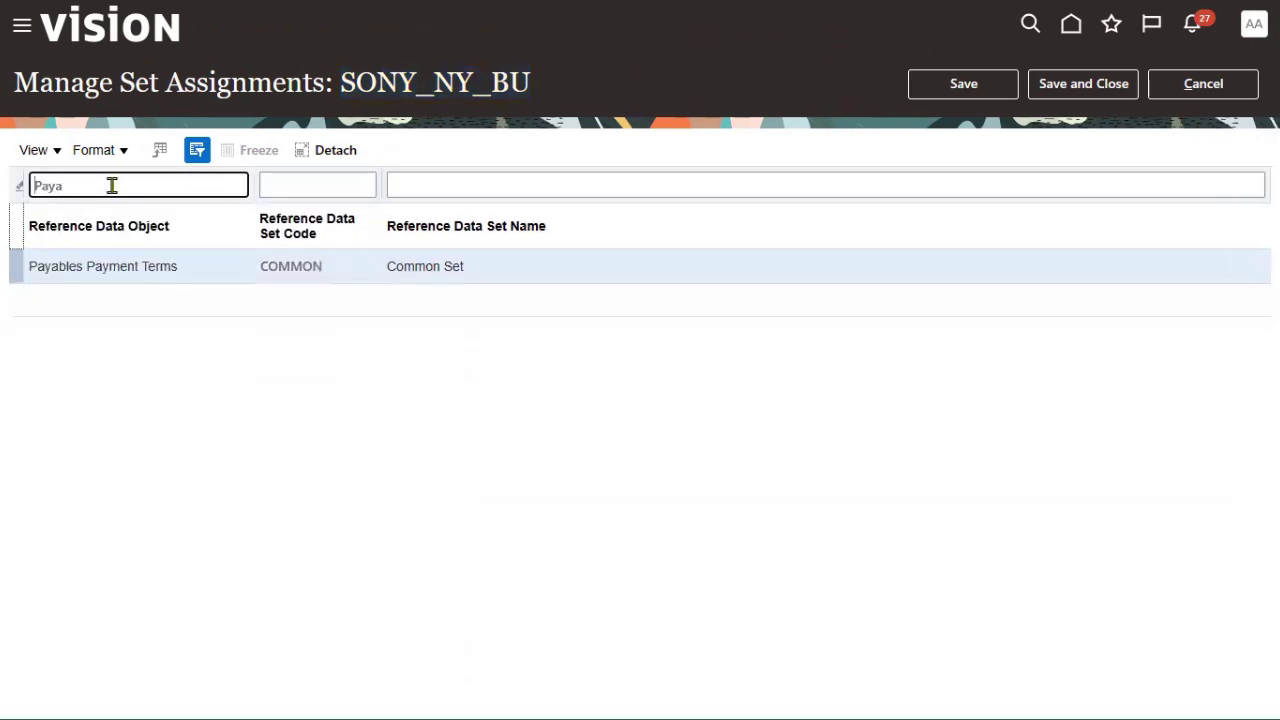
# Step: Assign reference data set code 1SONY_PAY_TERM_RDS to Payables Payment Terms, widen the set code column, and save
pyautogui.click(291, 266)
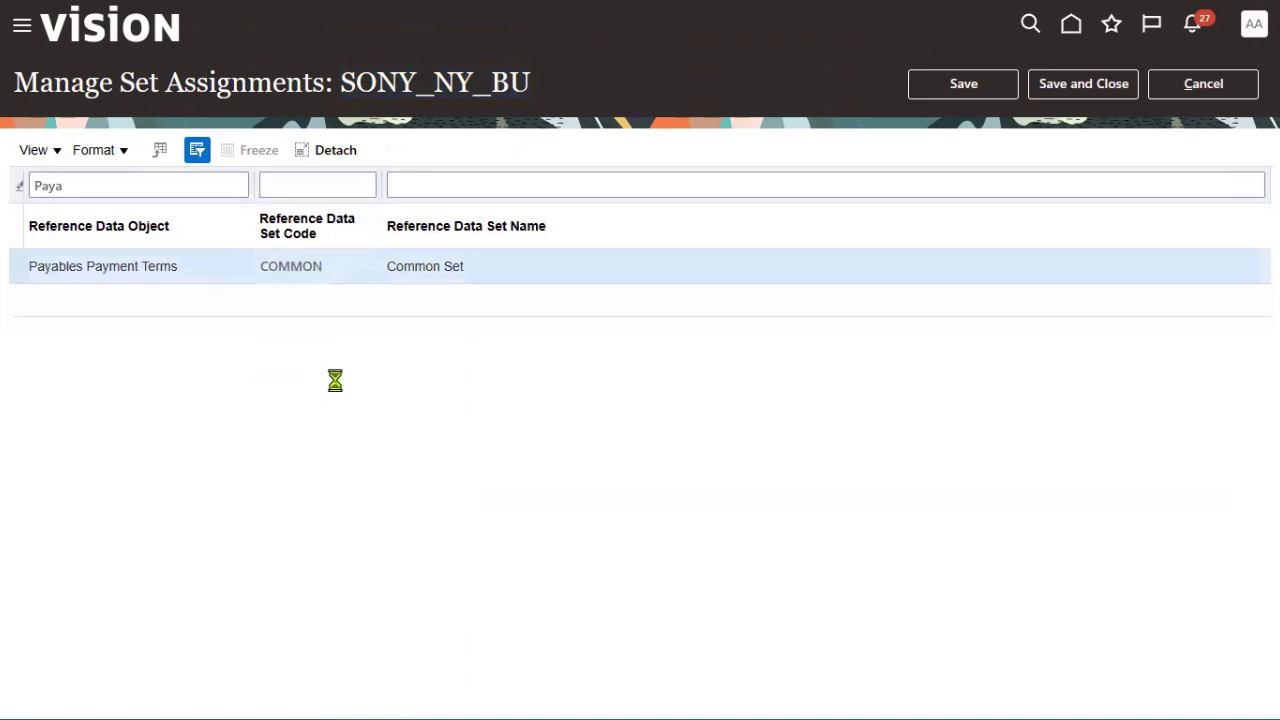
pyautogui.write('SONY')
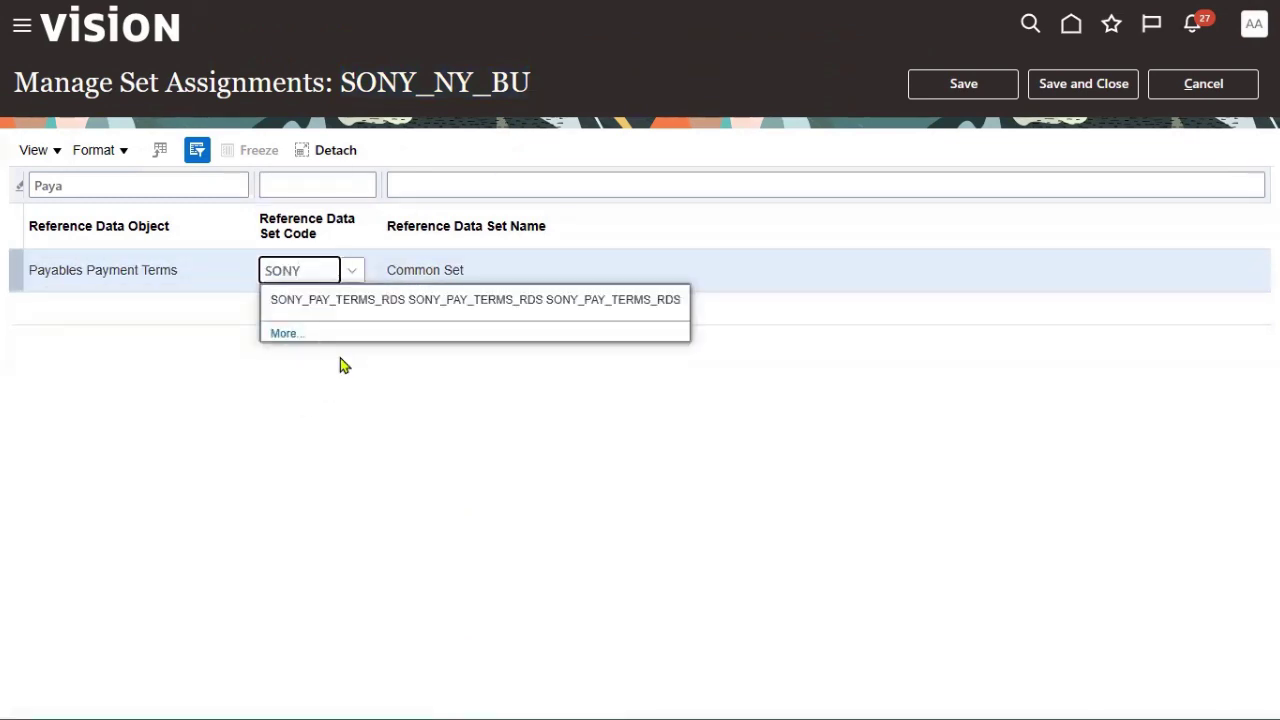
pyautogui.write('1')
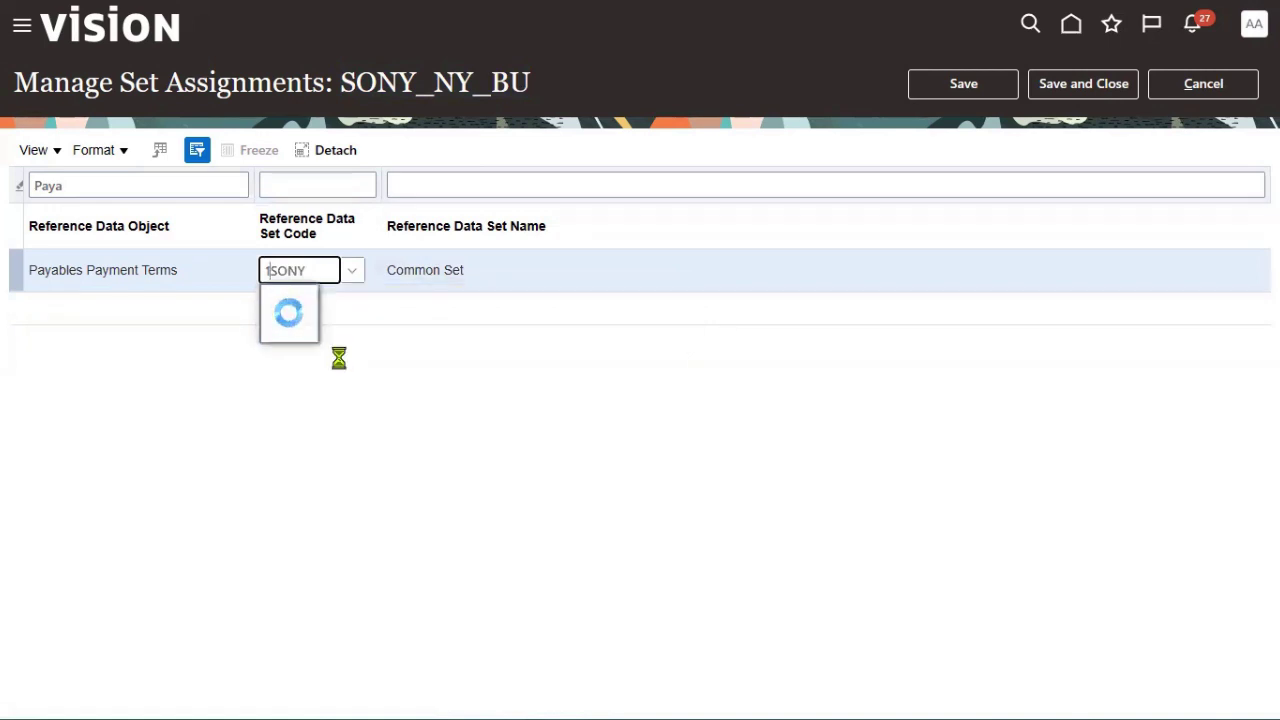
pyautogui.click(354, 299)
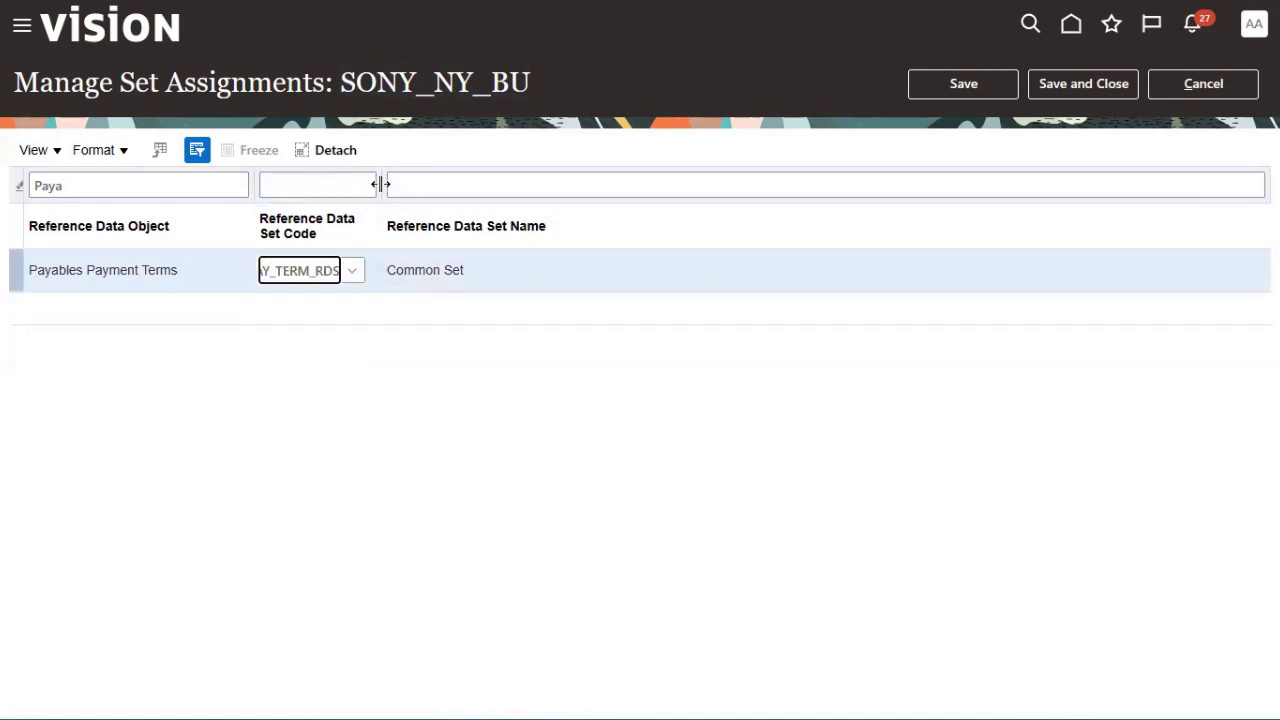
pyautogui.moveTo(380, 183); pyautogui.dragTo(571, 185)
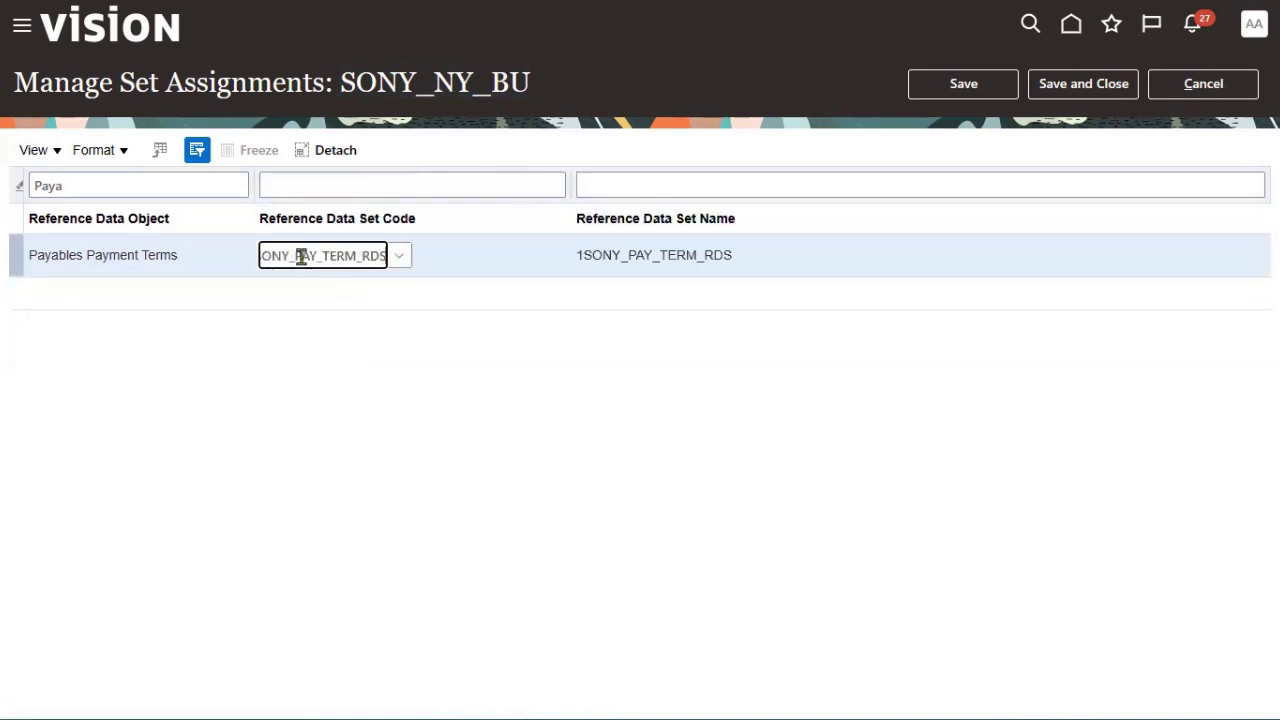
pyautogui.moveTo(342, 82); pyautogui.dragTo(530, 84)
pyautogui.click(918, 92)
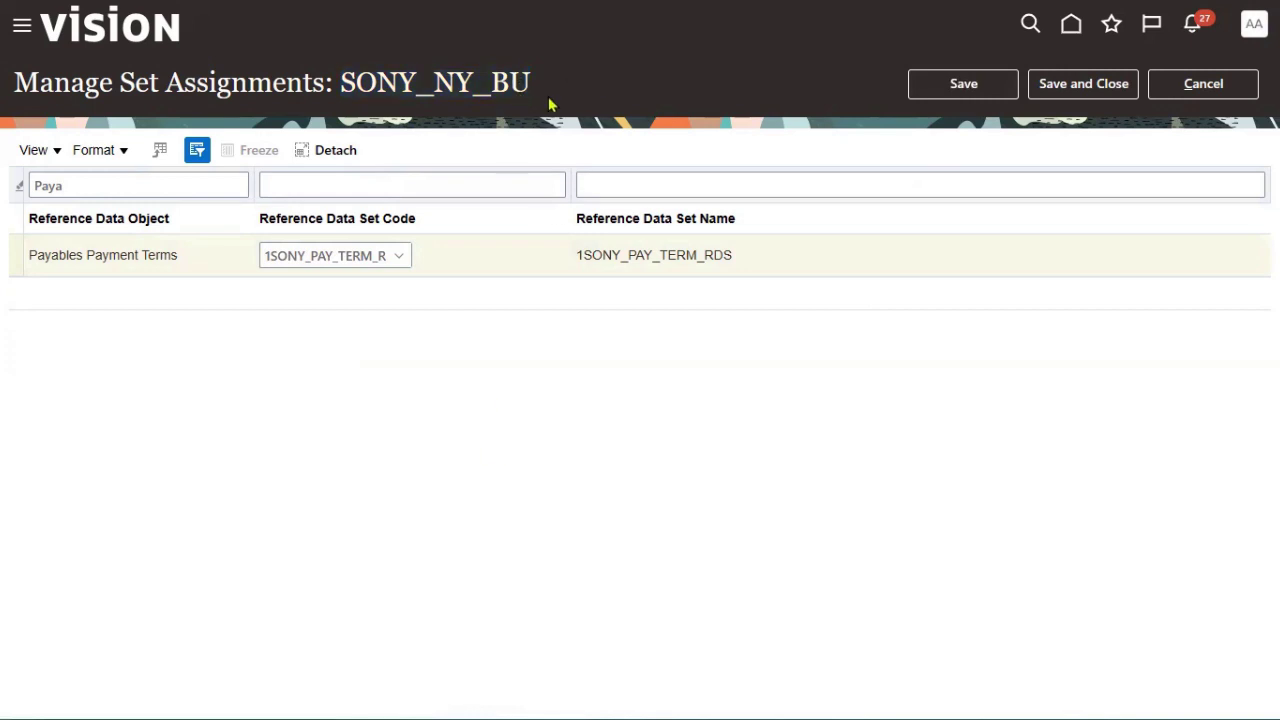
pyautogui.moveTo(450, 440); pyautogui.dragTo(340, 288)
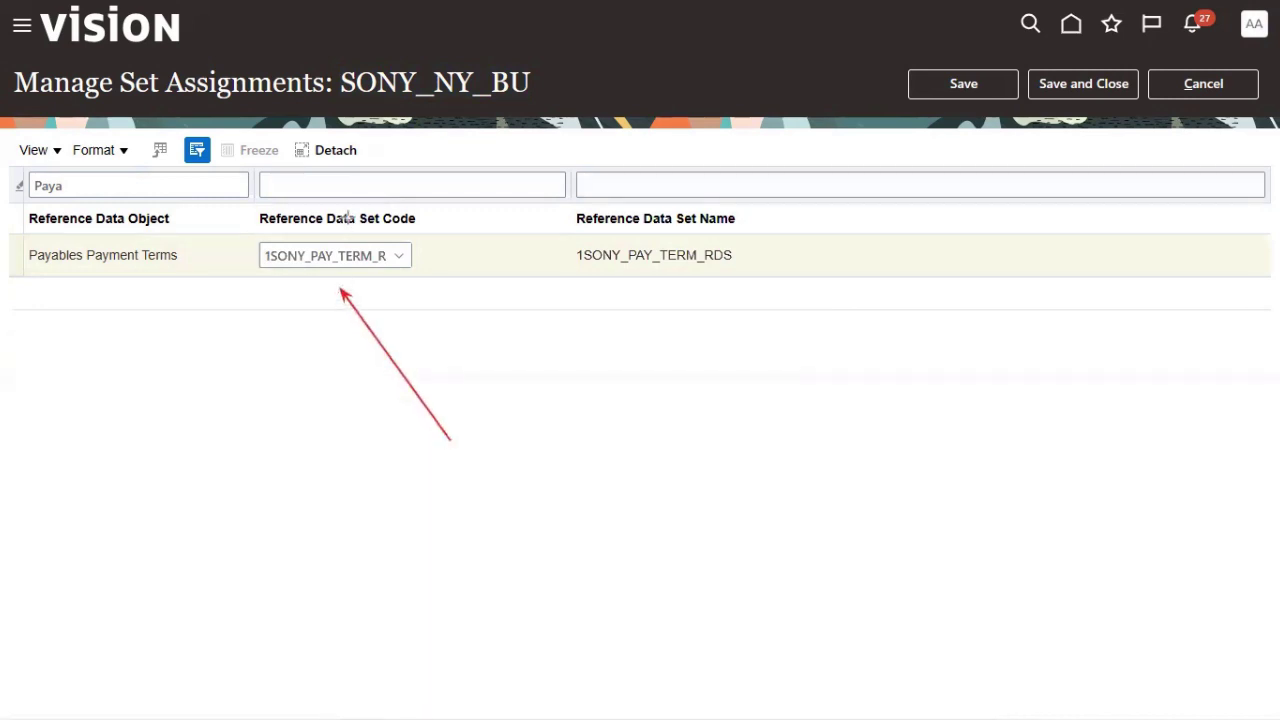
pyautogui.moveTo(347, 216); pyautogui.dragTo(386, 92)
pyautogui.click(462, 460)
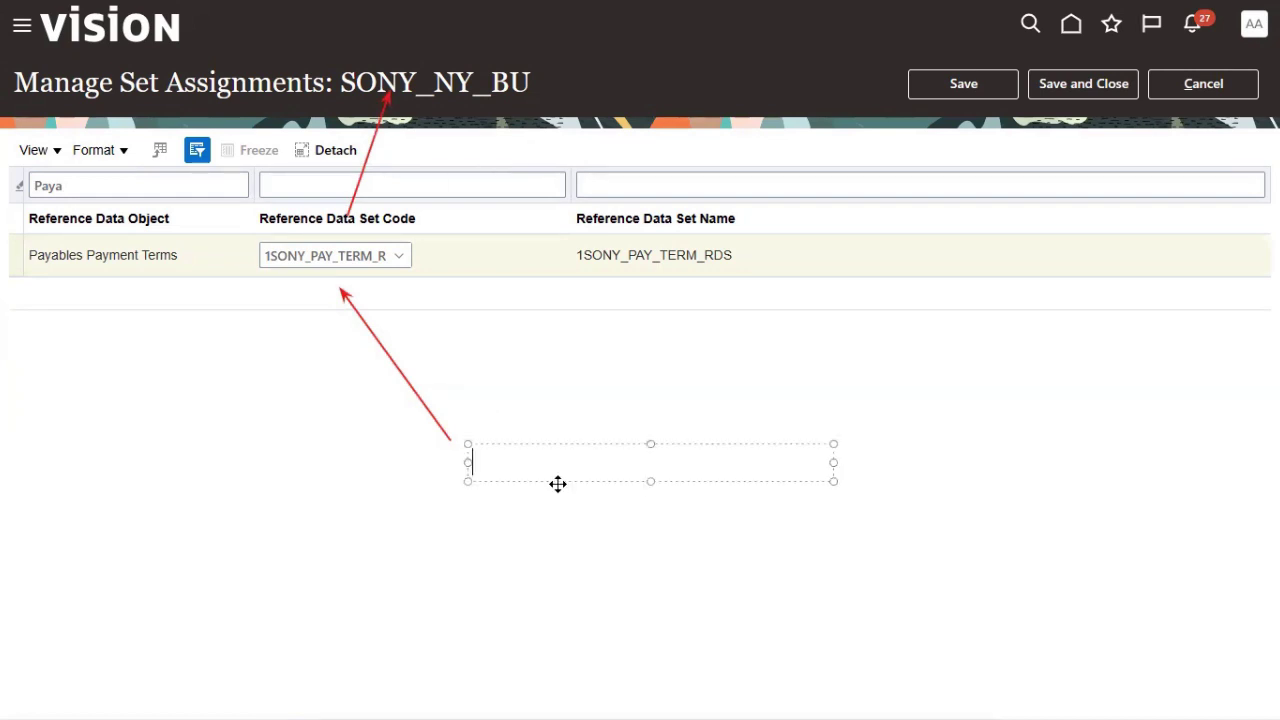
pyautogui.write('Paymn')
pyautogui.press('BackSpace')
pyautogui.write('e')
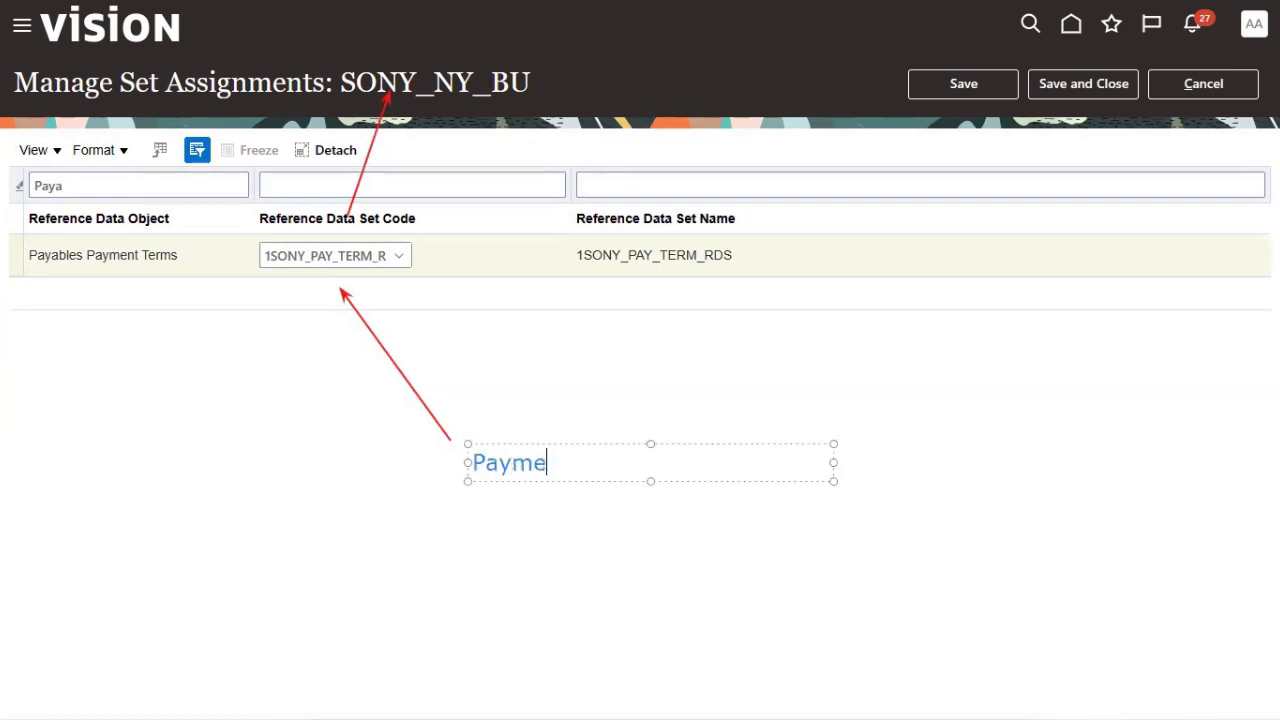
pyautogui.write('nt Terms')
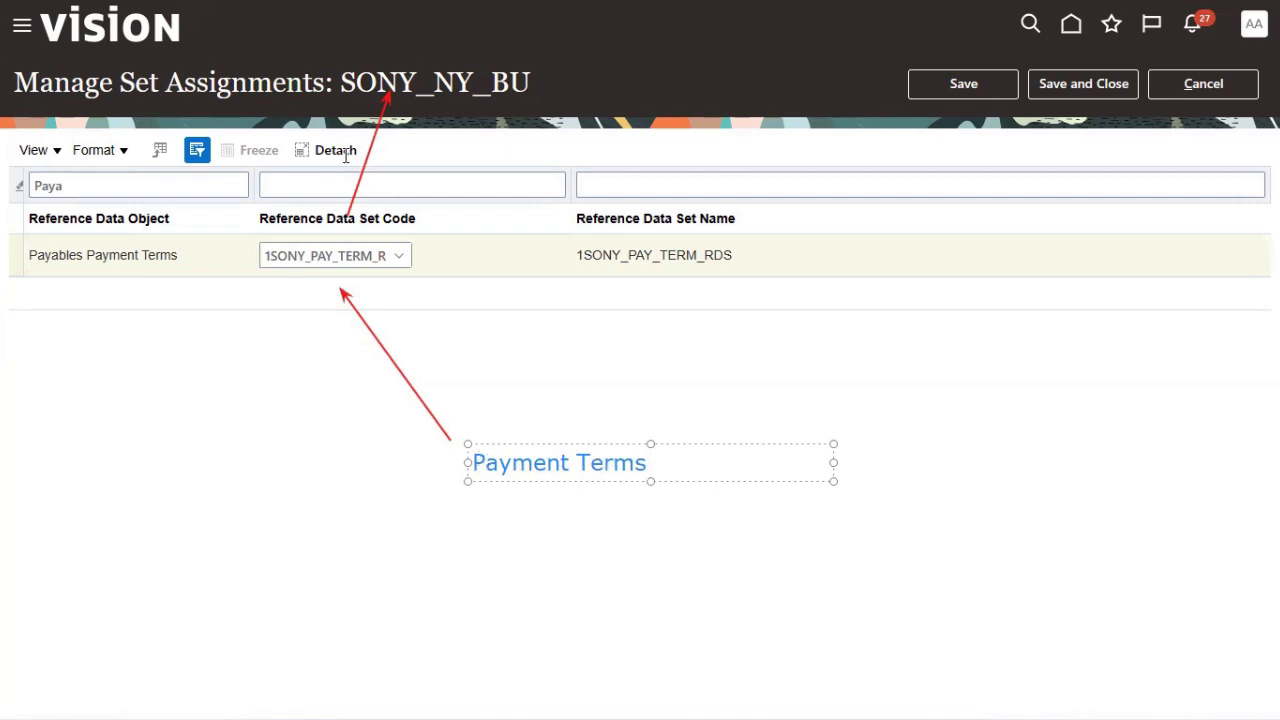
pyautogui.press('Escape')
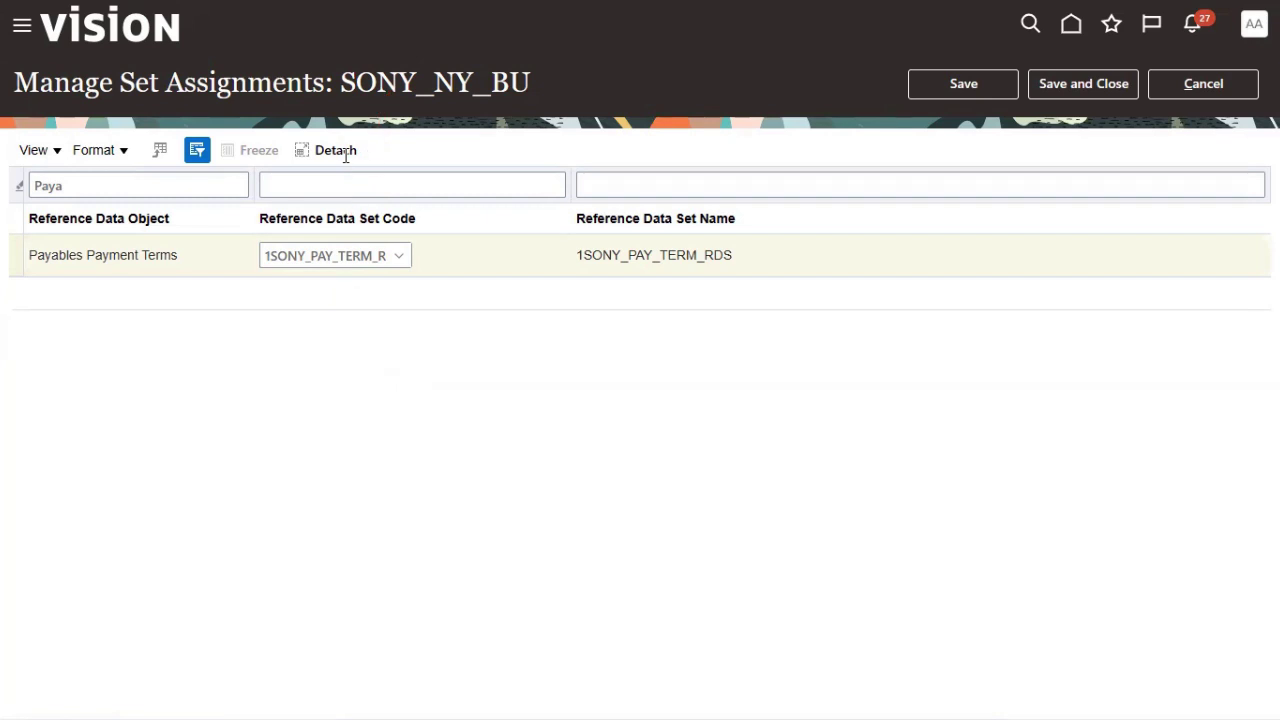
# Step: Save and close the set assignments, and search the setup tasks for "Invoi"
pyautogui.click(1095, 93)
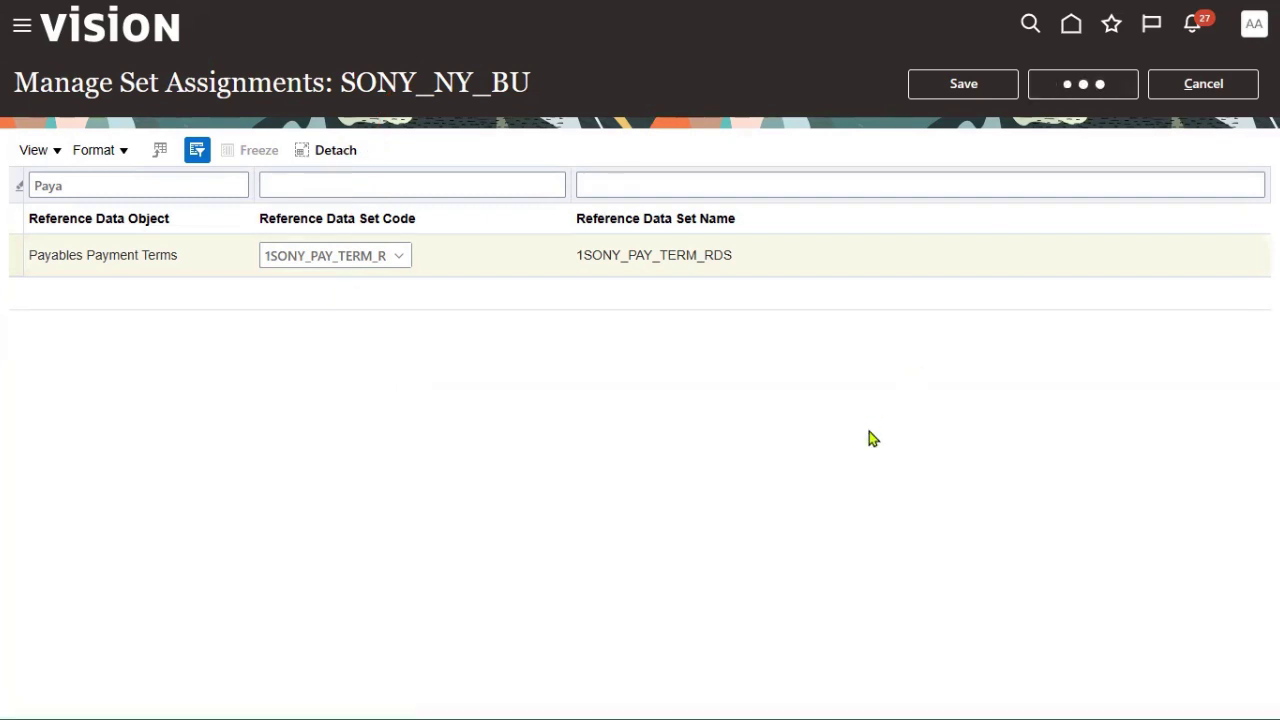
pyautogui.moveTo(651, 134); pyautogui.dragTo(29, 134)
pyautogui.write('l')
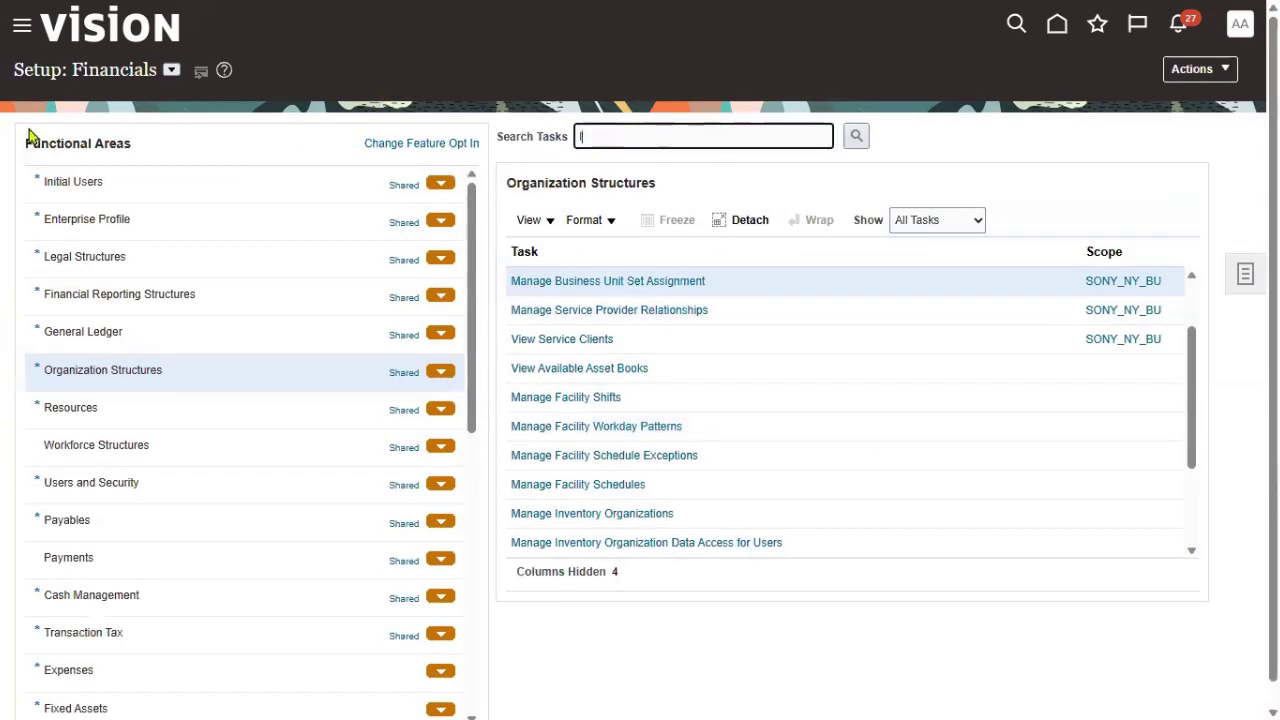
pyautogui.write('nvoi')
pyautogui.press('Return')
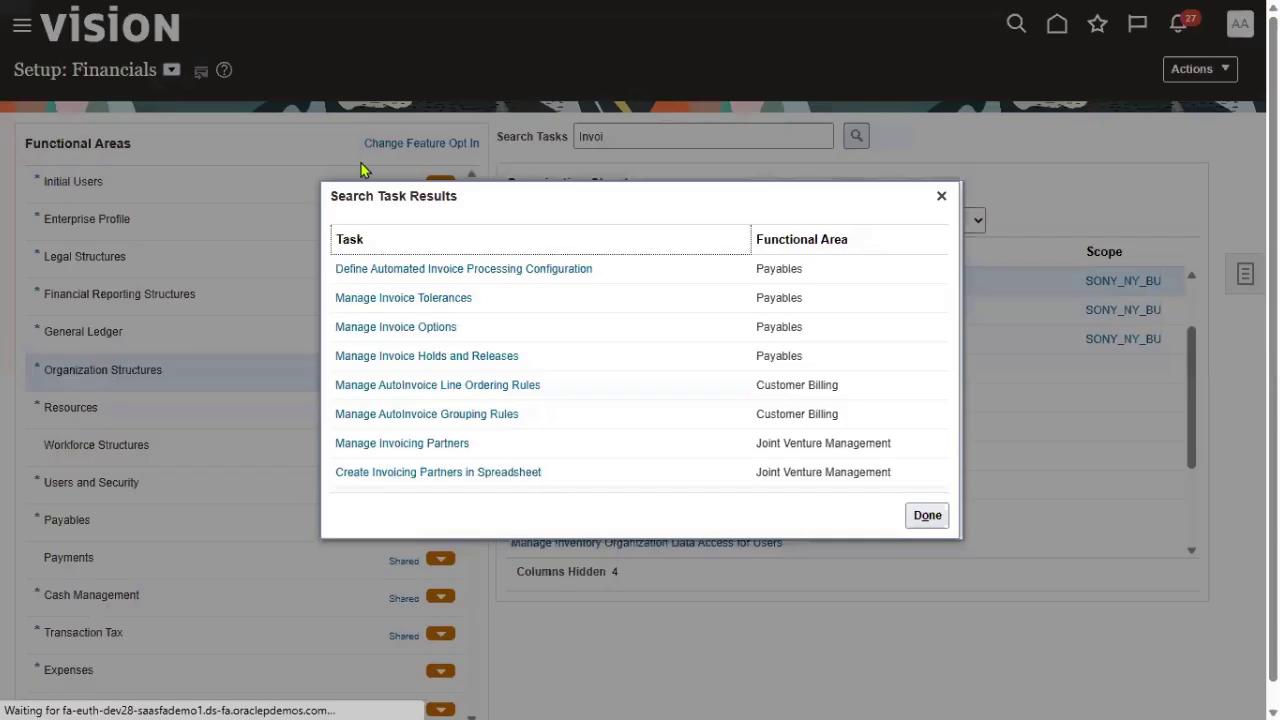
# Step: Open Manage Invoice Options for SONY_NY_BU and check which payment terms are offered, without changing the selection
pyautogui.click(408, 327)
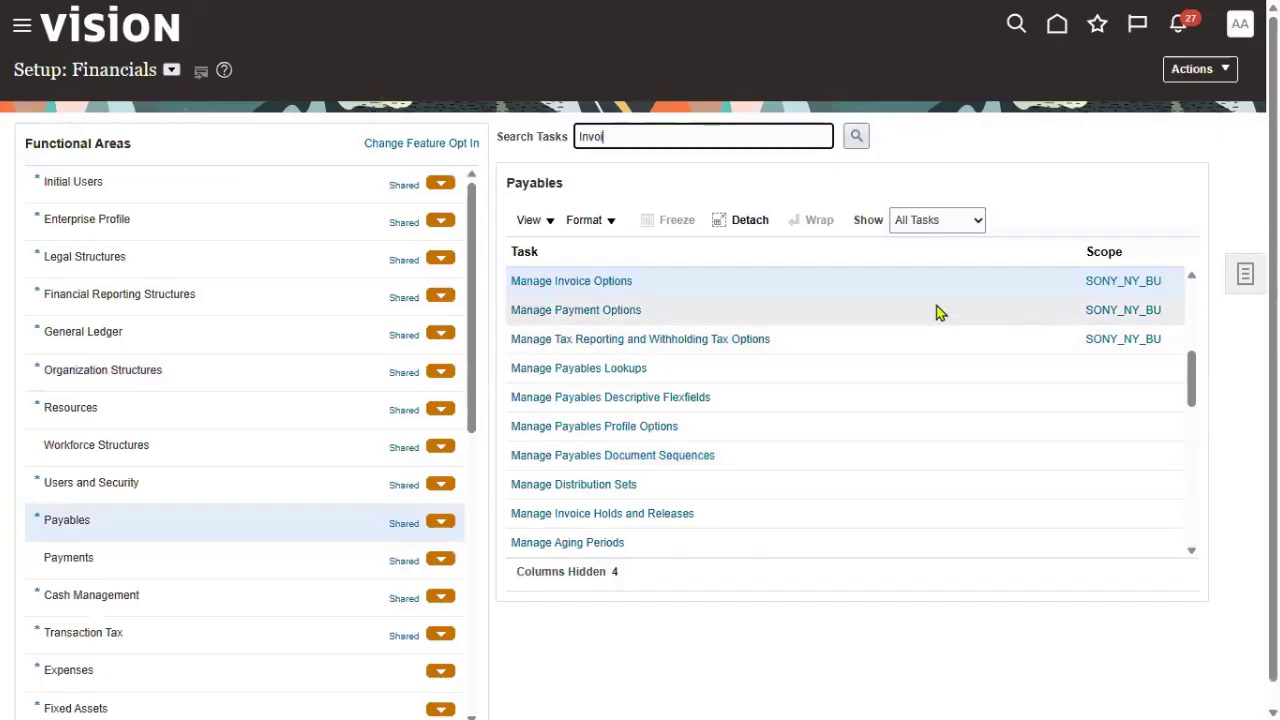
pyautogui.click(580, 282)
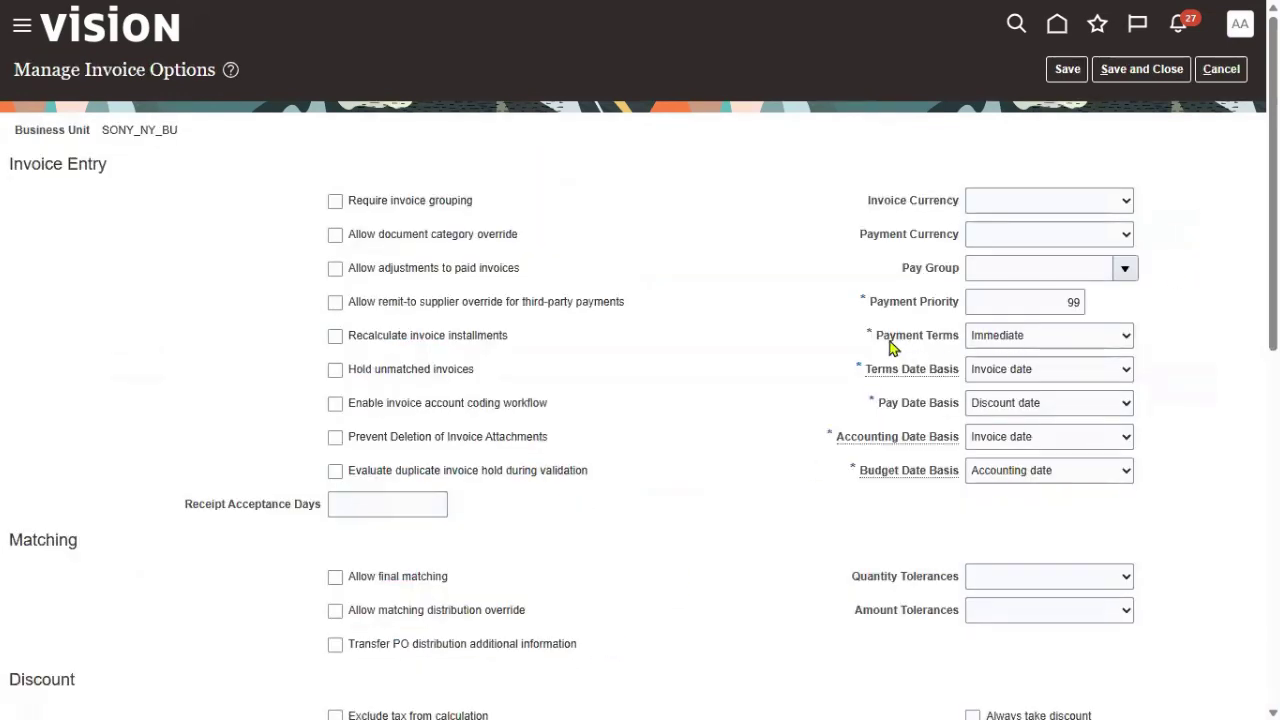
pyautogui.moveTo(876, 340); pyautogui.dragTo(961, 343)
pyautogui.click(1054, 340)
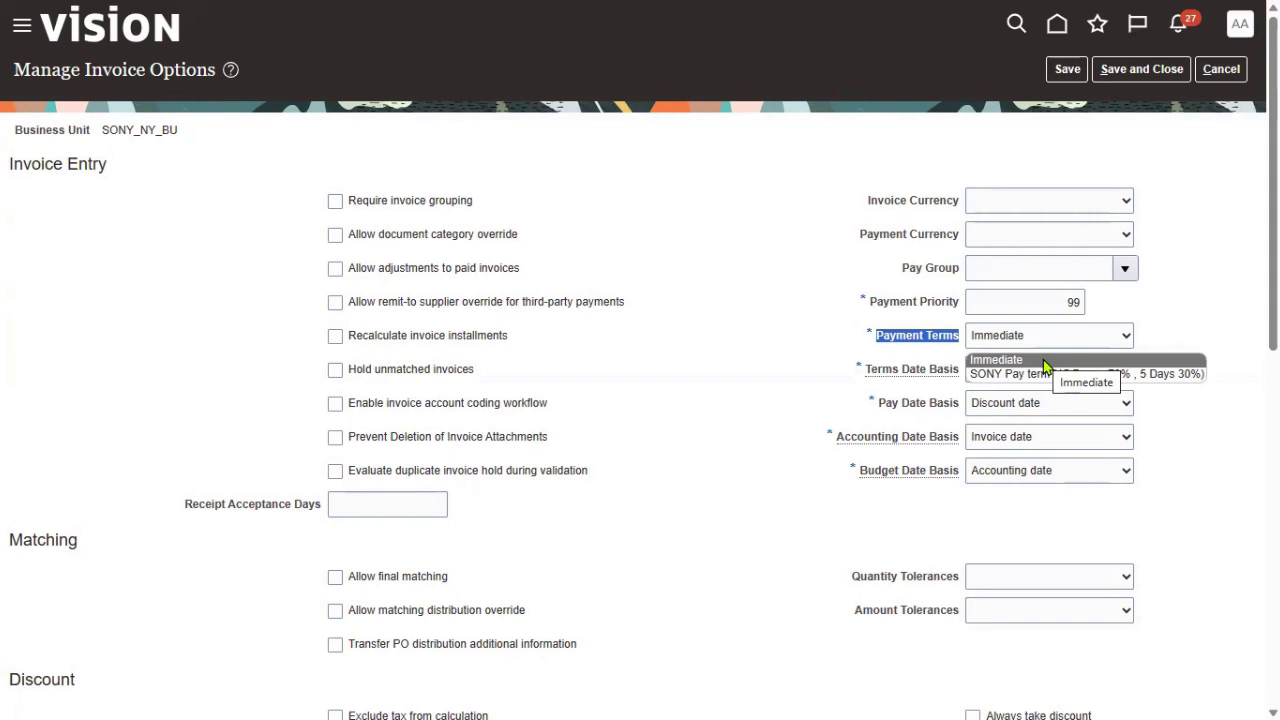
pyautogui.click(784, 248)
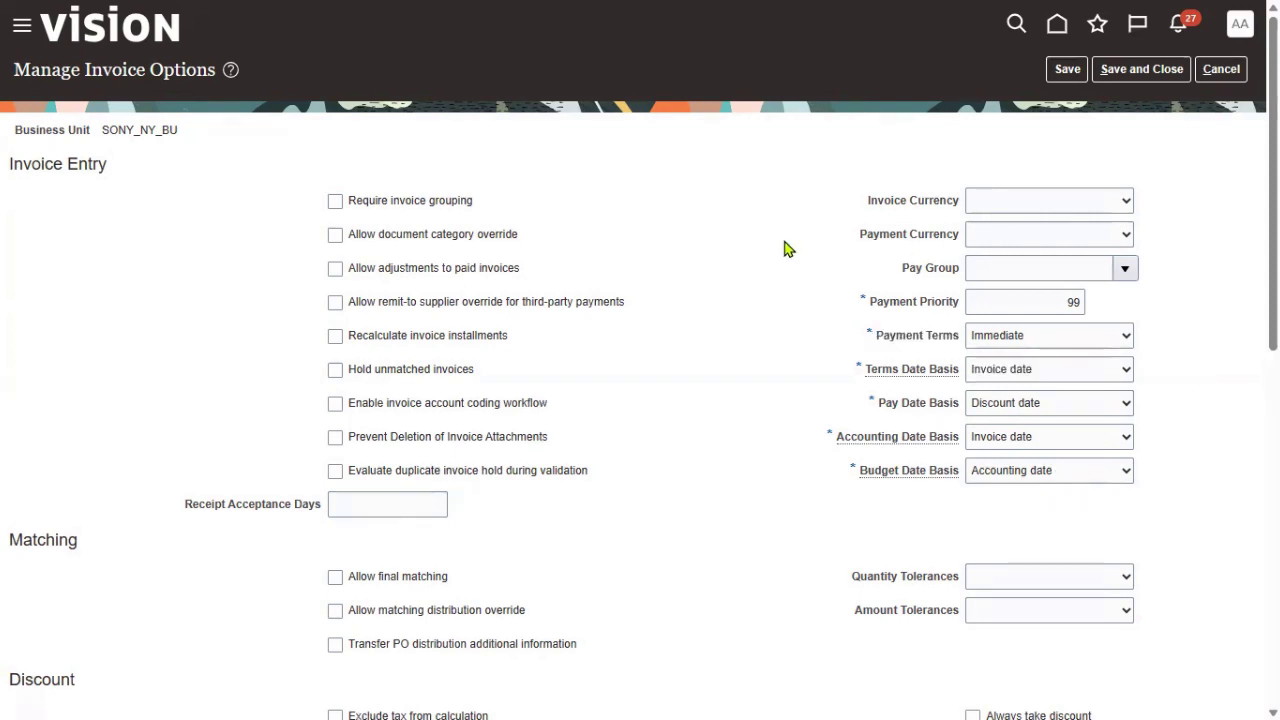